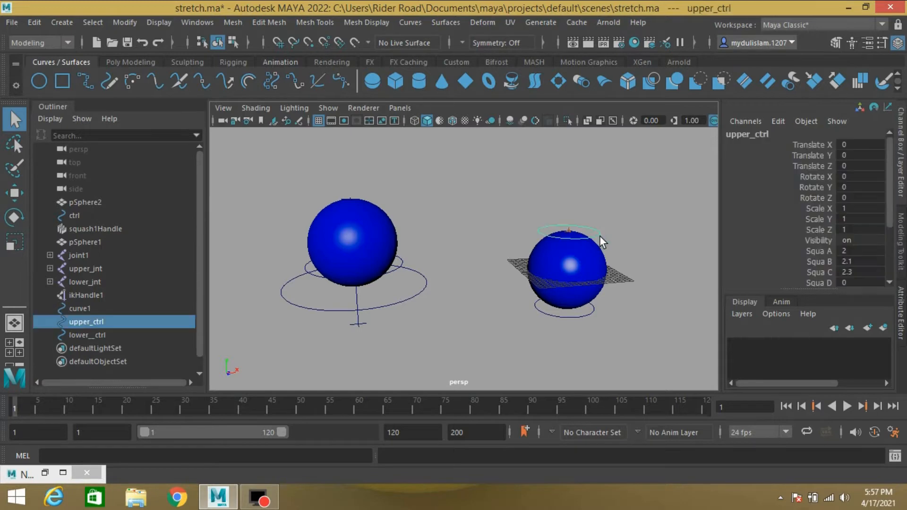
- Move the upper_ctrl control downward to preview the finished squash rig flattening the sphere
click(14, 192)
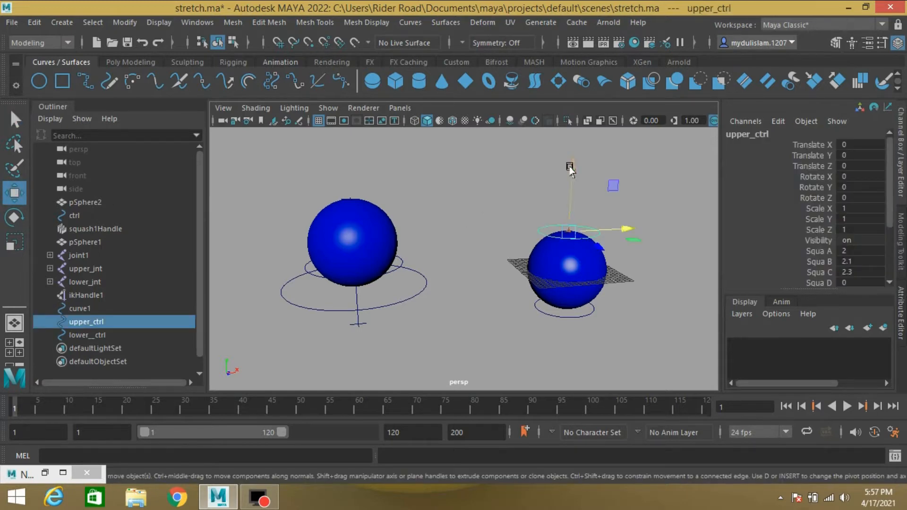
drag(569, 168, 558, 238)
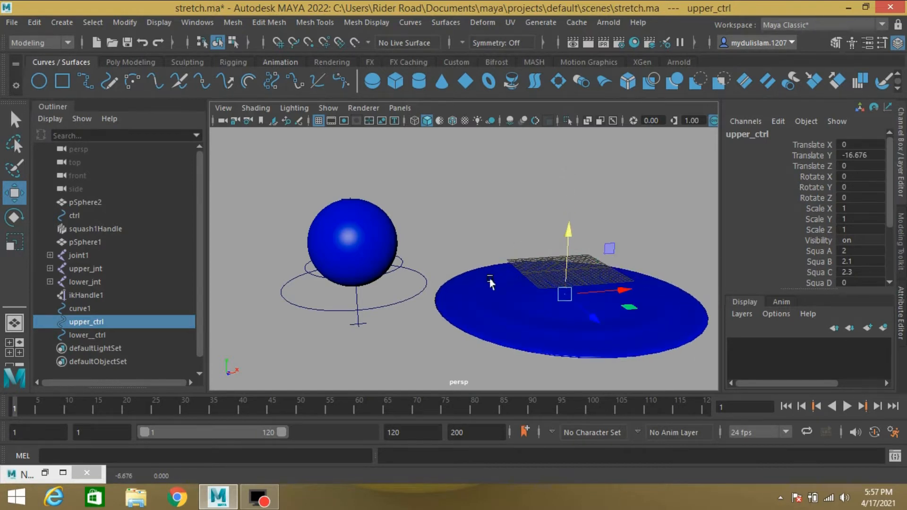
- Select the ctrl control and set its Squash attribute to -1.3
click(396, 298)
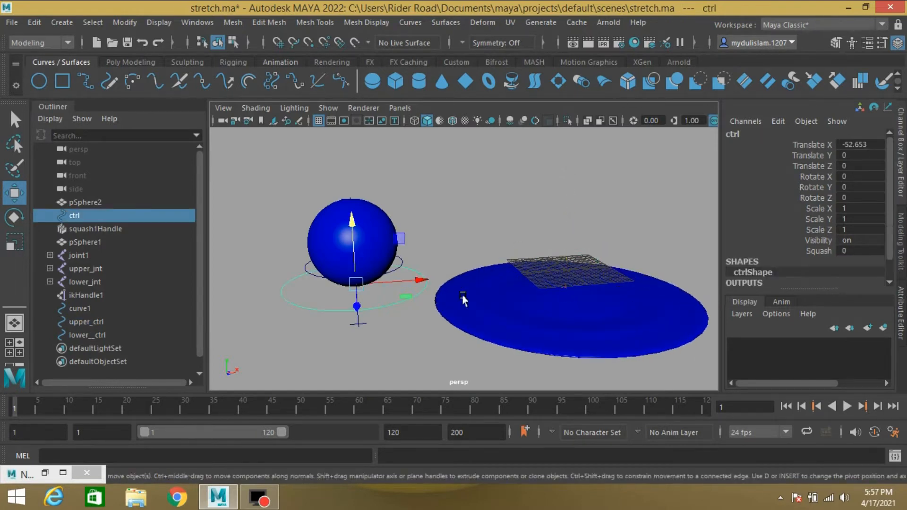
click(815, 249)
mouse_move(666, 248)
middle_down()
mouse_move(682, 247)
mouse_move(654, 253)
mouse_move(668, 253)
mouse_move(657, 262)
middle_up()
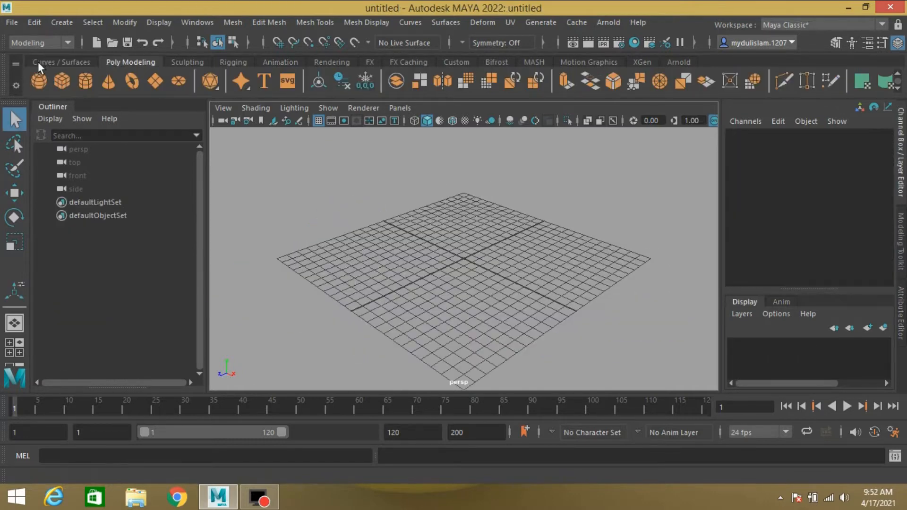
- Create a polygon sphere with radius 10 and 40 subdivisions on both axis and height
click(39, 81)
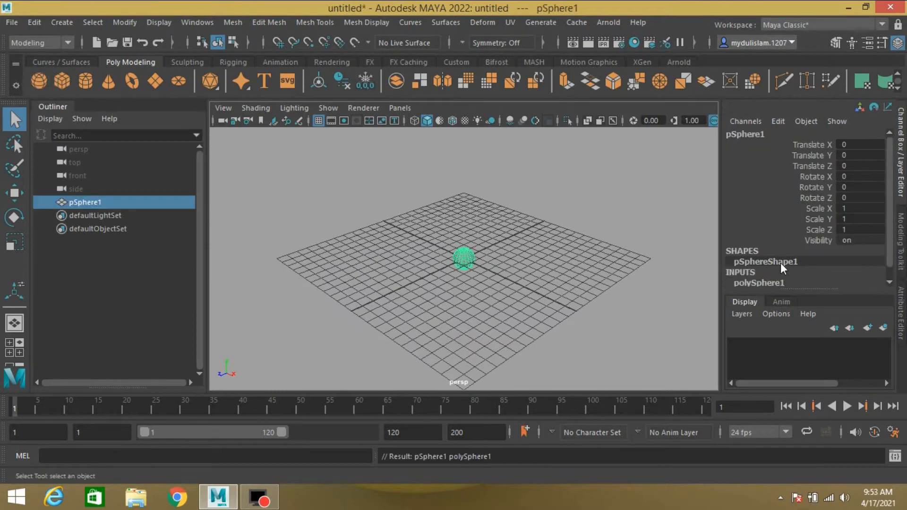
scroll(780, 263, down, 2)
click(777, 271)
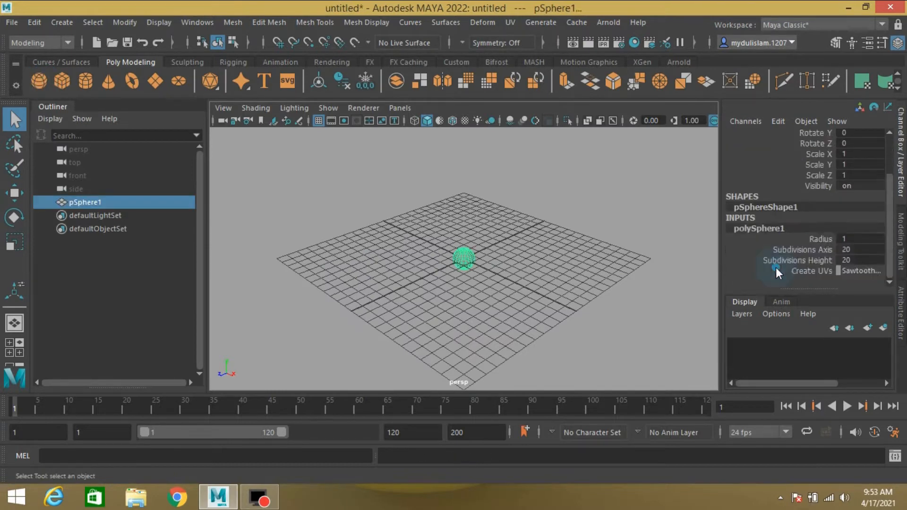
double_click(858, 235)
text(10)
key(Return)
double_click(852, 261)
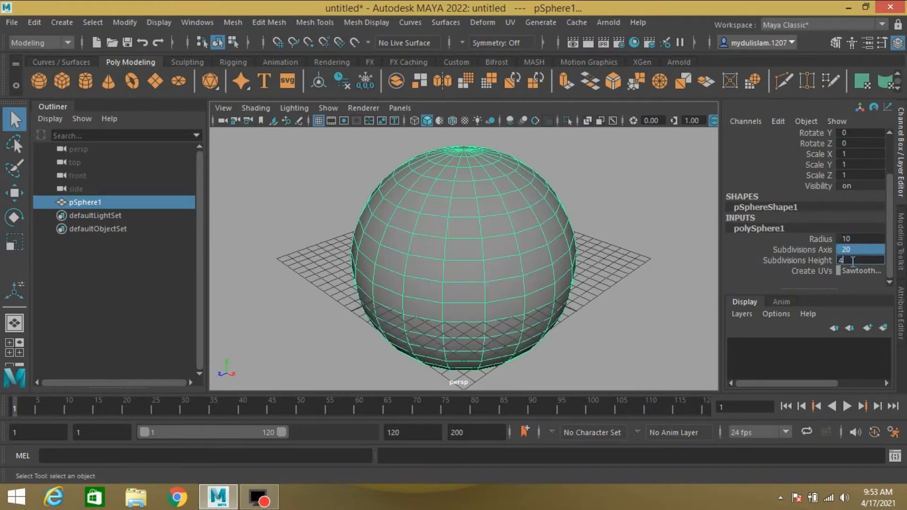
key(Return)
- Switch the viewport to the side view with X-ray display
key(space)
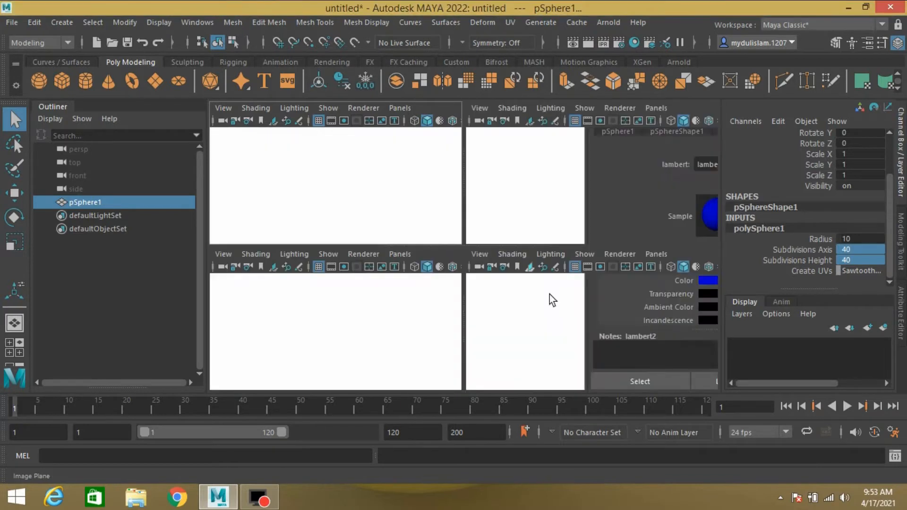
key(space)
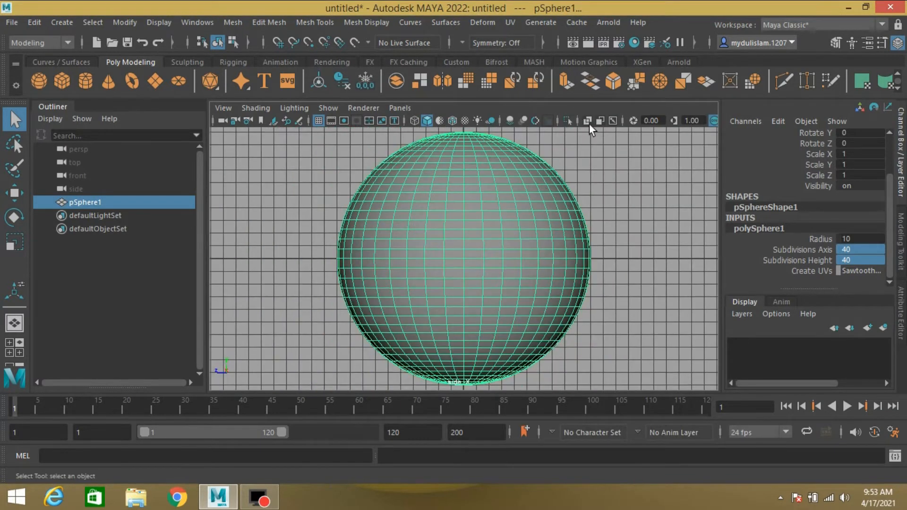
click(588, 122)
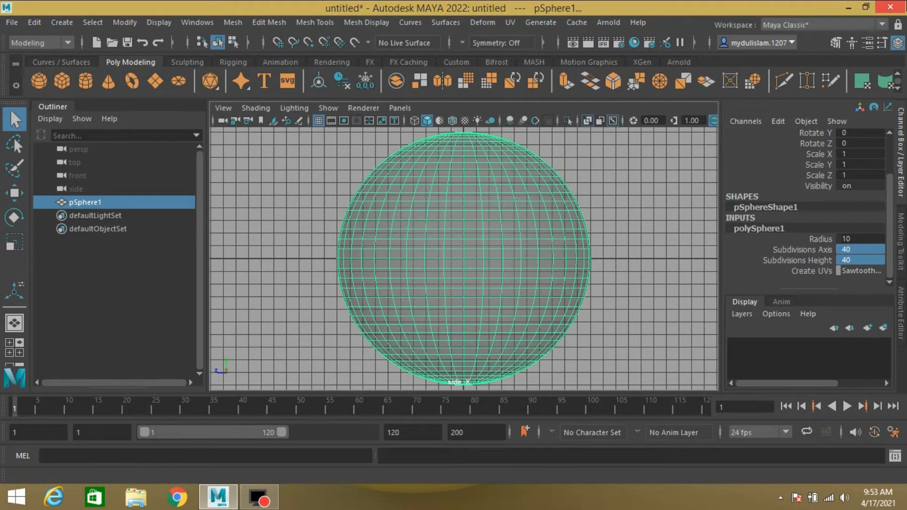
- In the Rigging menu set, draw a vertical six-joint chain with grid snapping from the sphere's bottom to its top
click(62, 41)
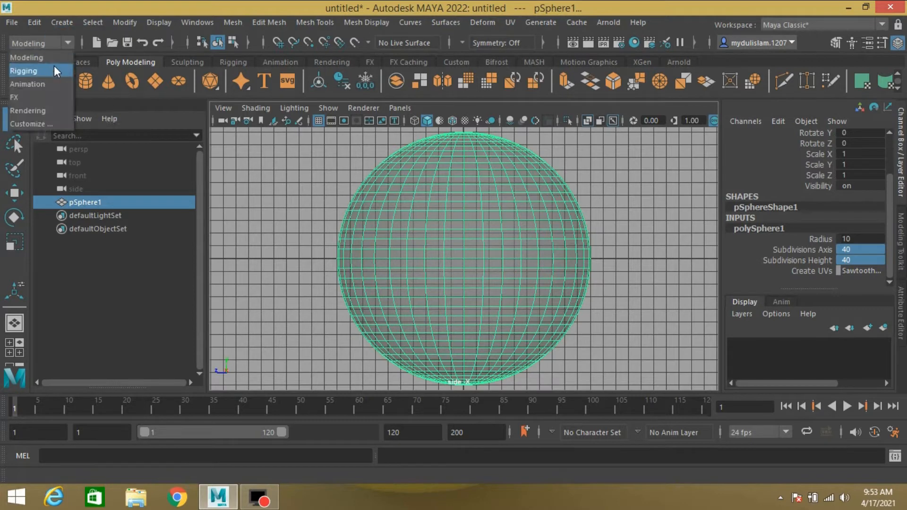
click(53, 66)
click(231, 24)
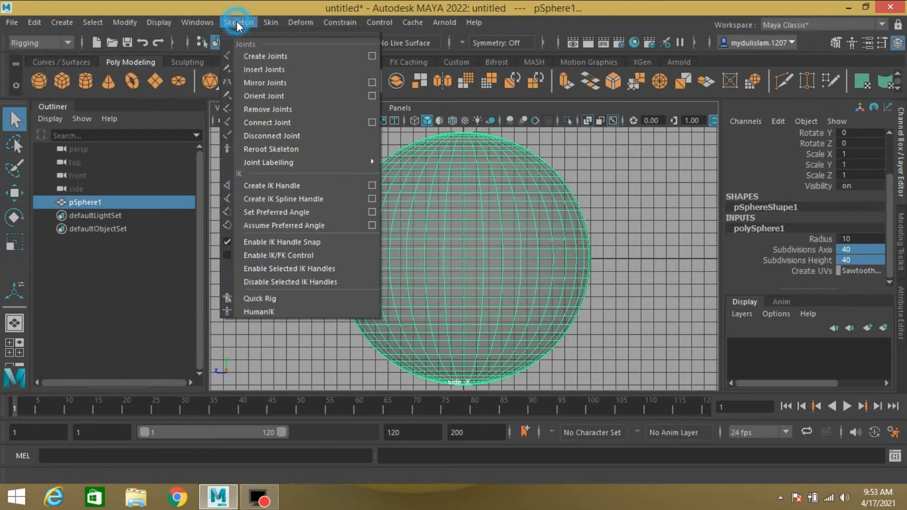
click(256, 60)
scroll(520, 267, down, 2)
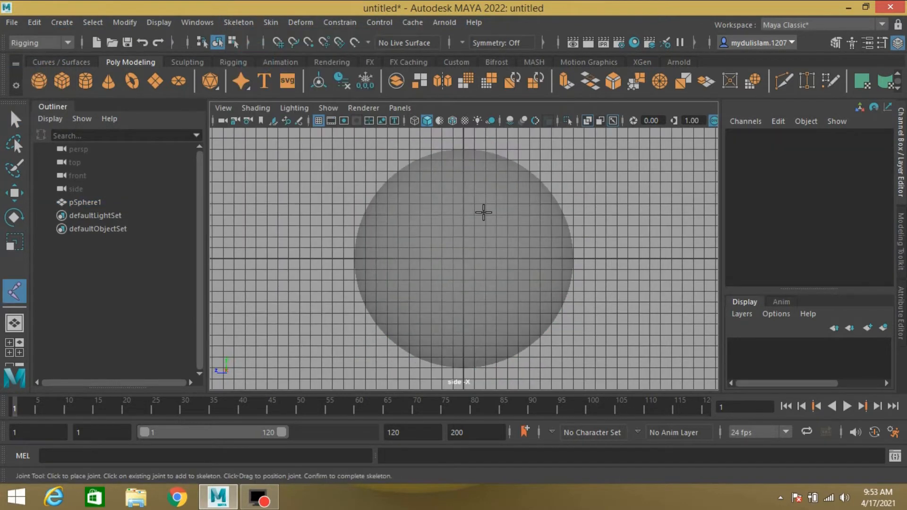
click(453, 121)
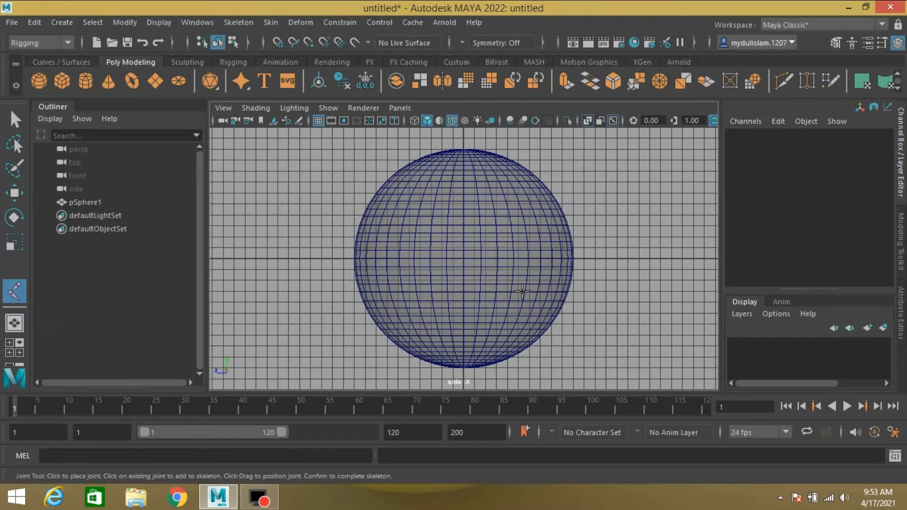
key(x)
click(463, 366)
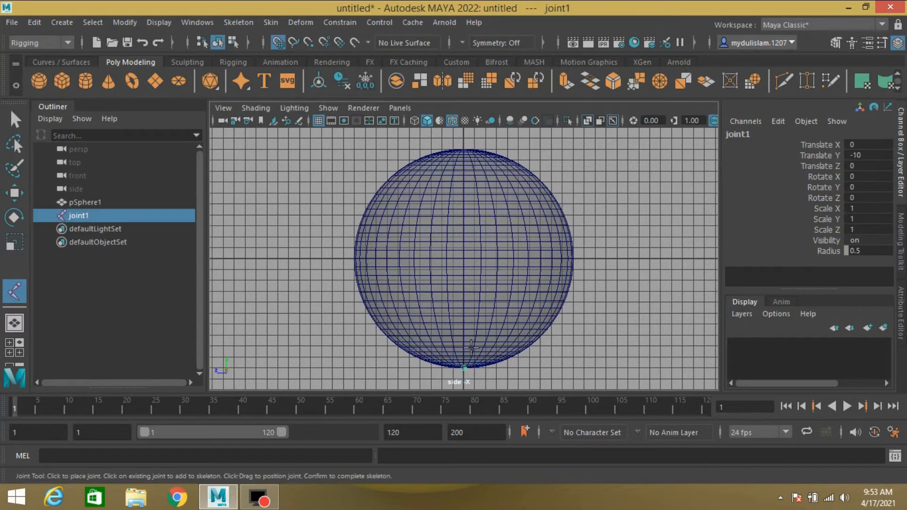
click(463, 335)
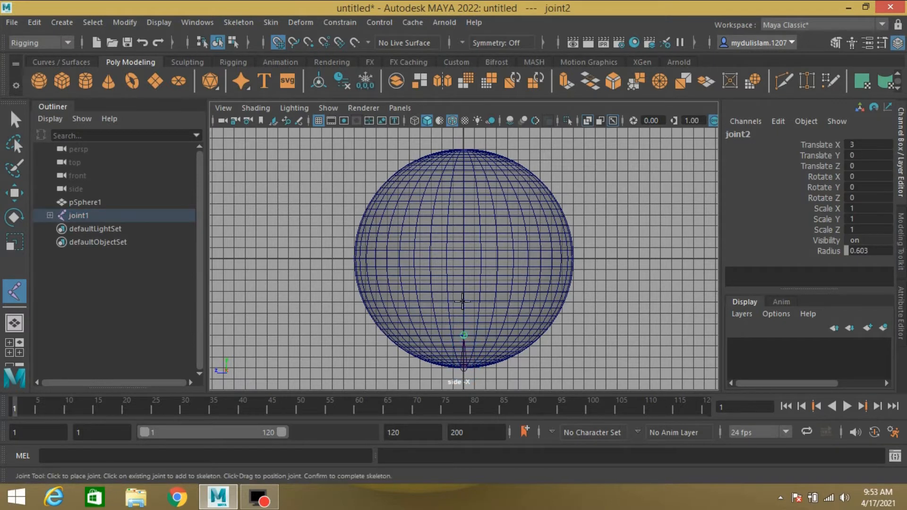
click(464, 302)
click(464, 257)
click(463, 203)
click(463, 150)
key(Return)
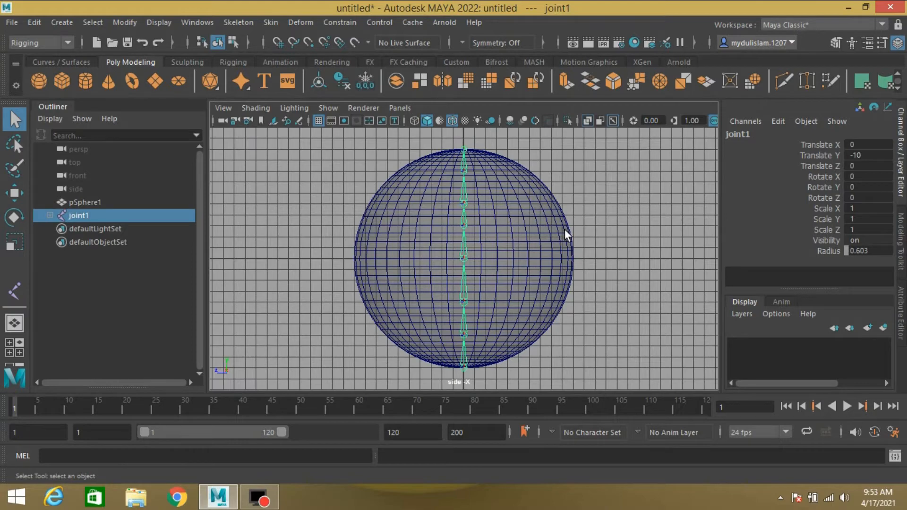
- Return to the perspective view, assign a new Phong material to the sphere, and hide the sphere
key(space)
key(space)
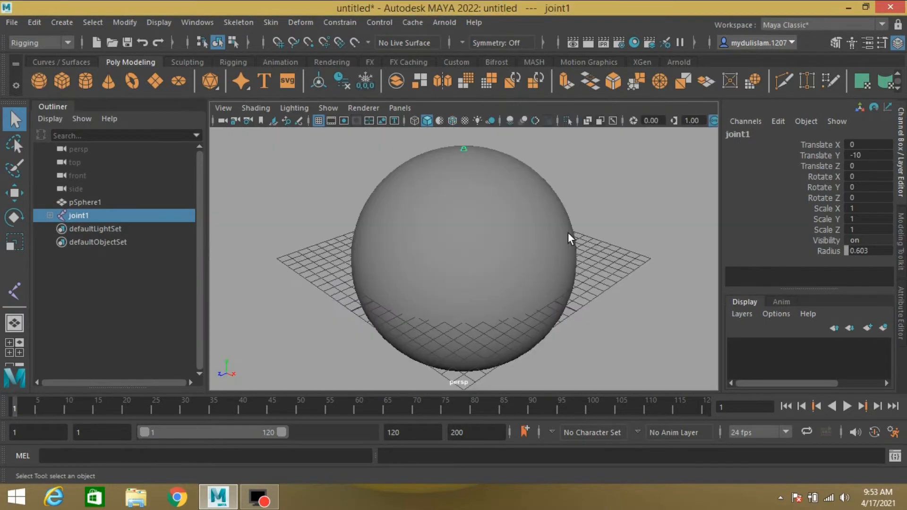
click(500, 188)
right_click(510, 197)
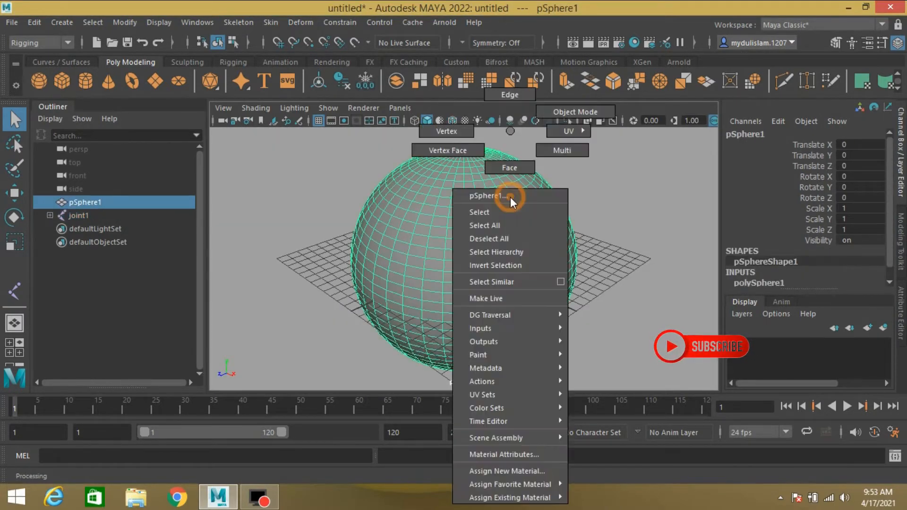
click(520, 470)
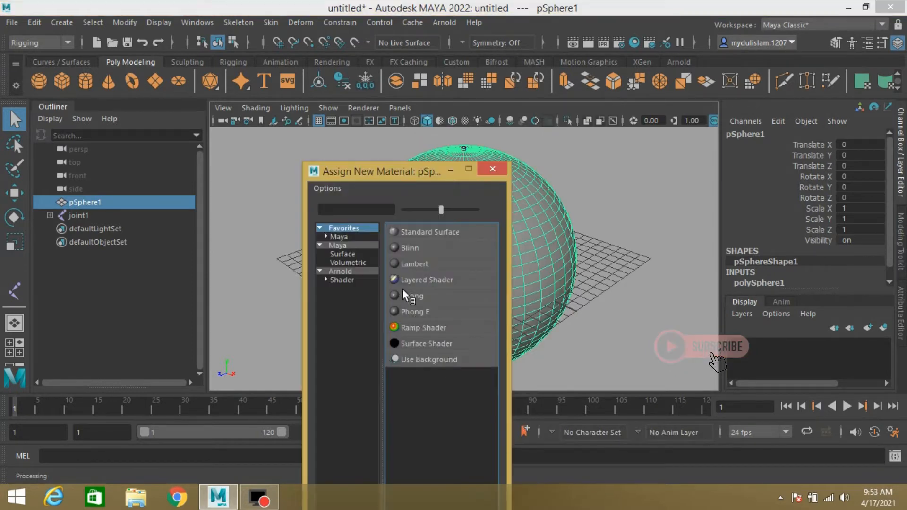
click(417, 299)
click(643, 273)
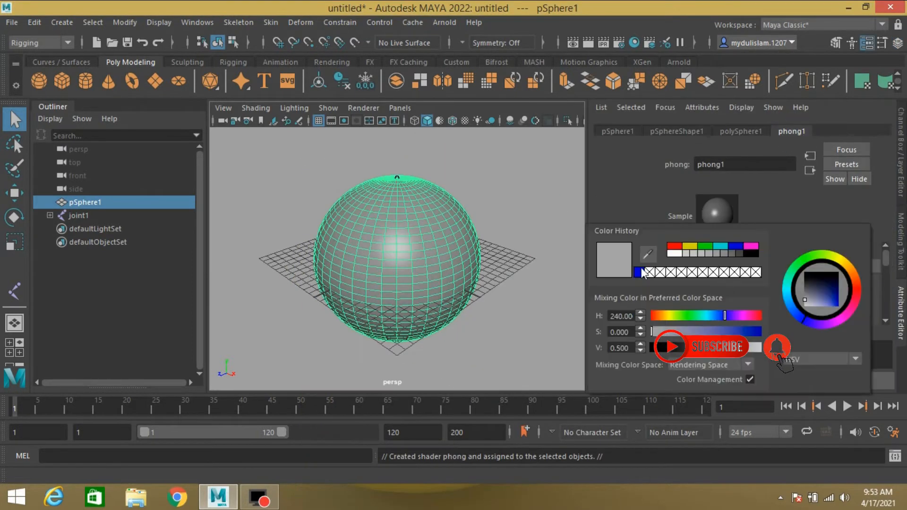
key(ctrl+a)
key(ctrl+h)
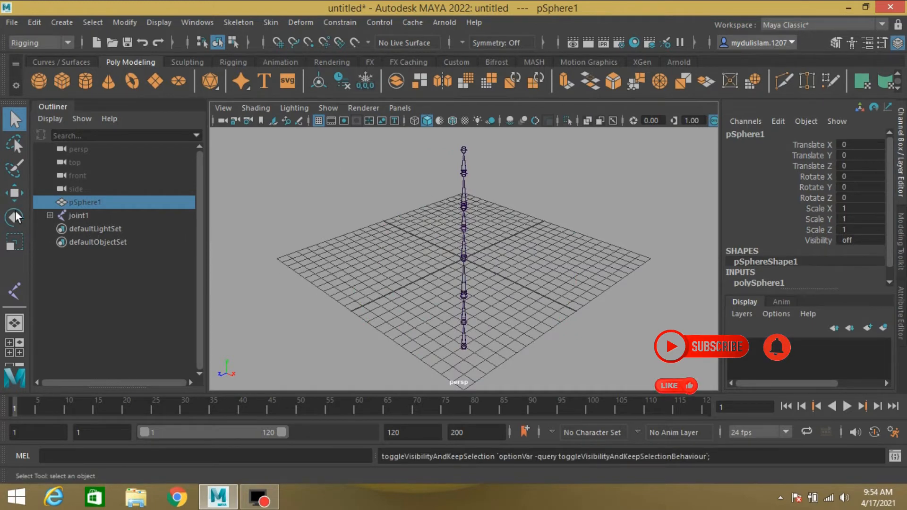
- Create a standalone joint with radius 1 and snap it to the top of the joint chain
click(15, 291)
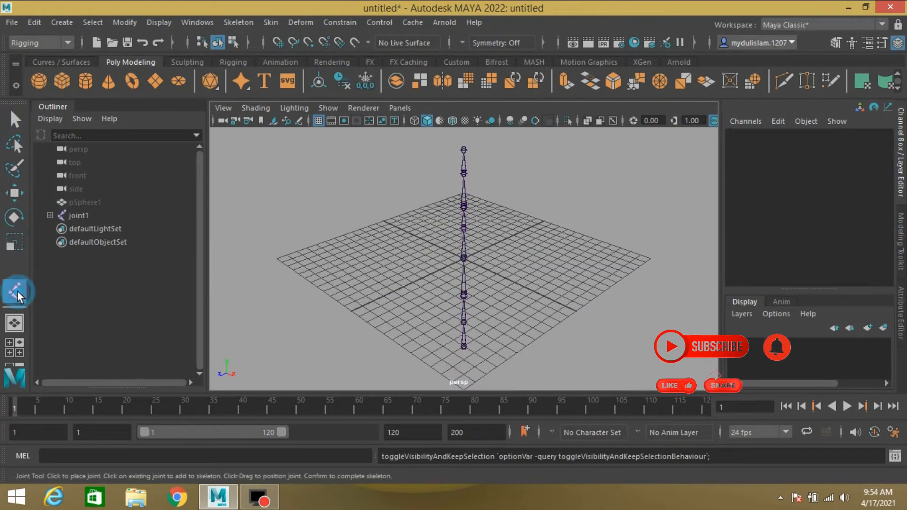
click(385, 289)
key(q)
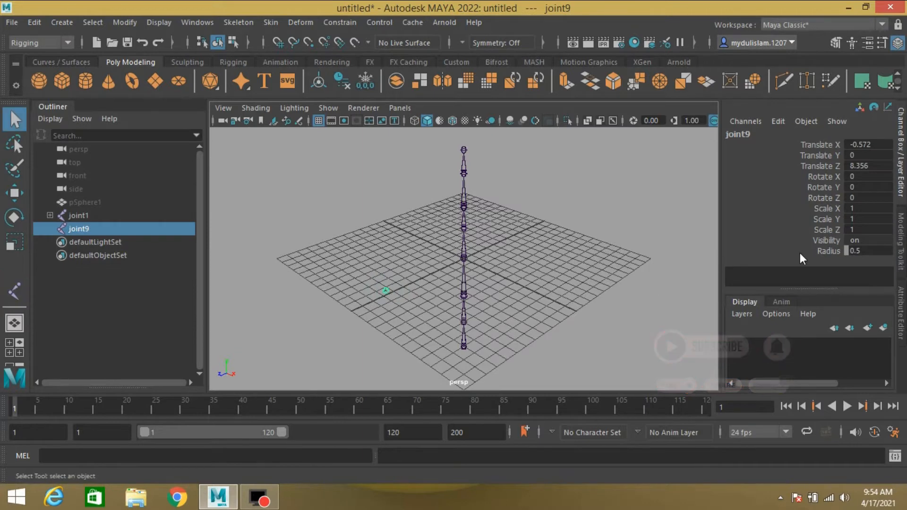
double_click(854, 252)
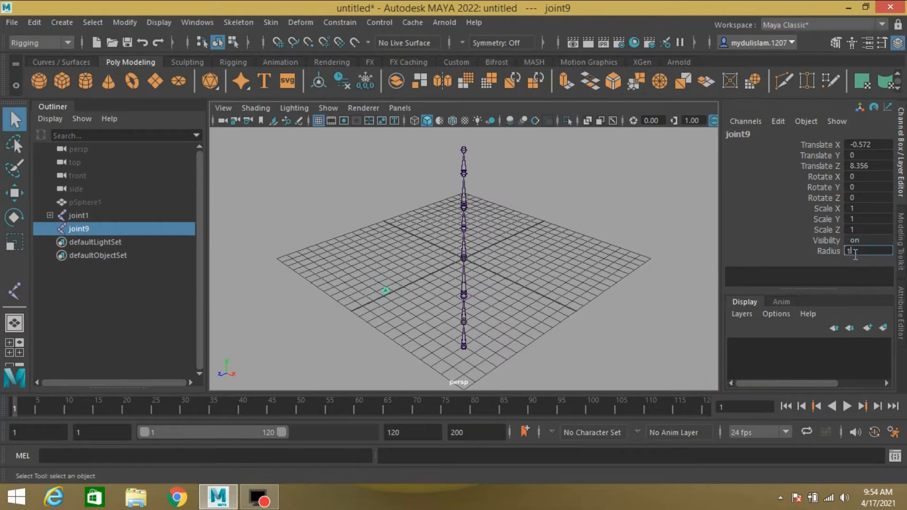
text(1)
key(Return)
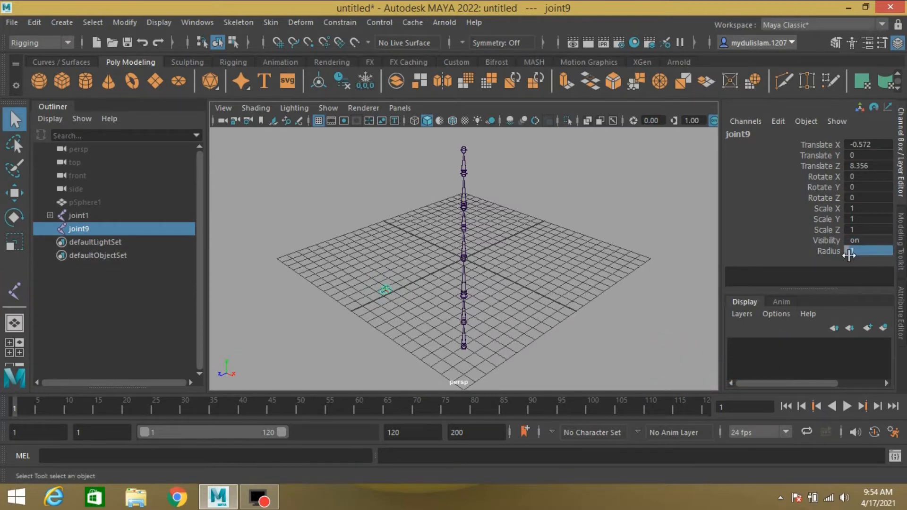
click(14, 193)
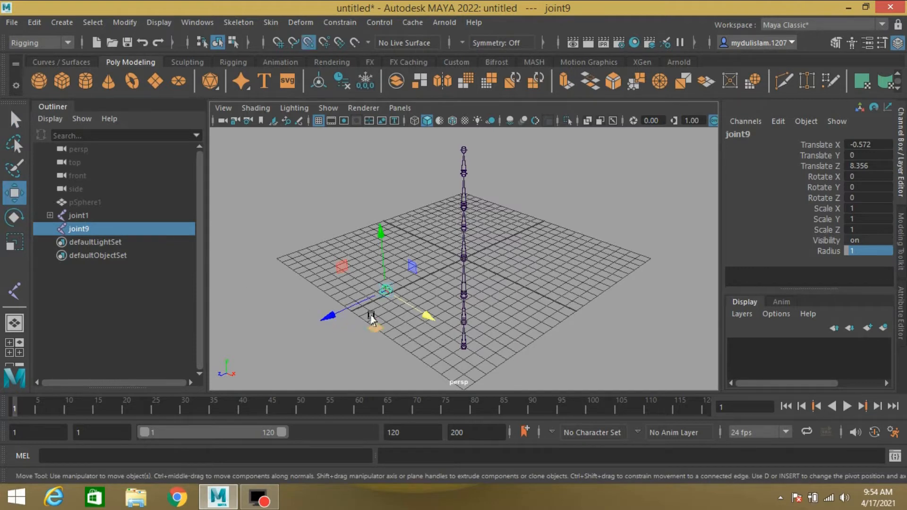
drag(380, 289, 455, 151)
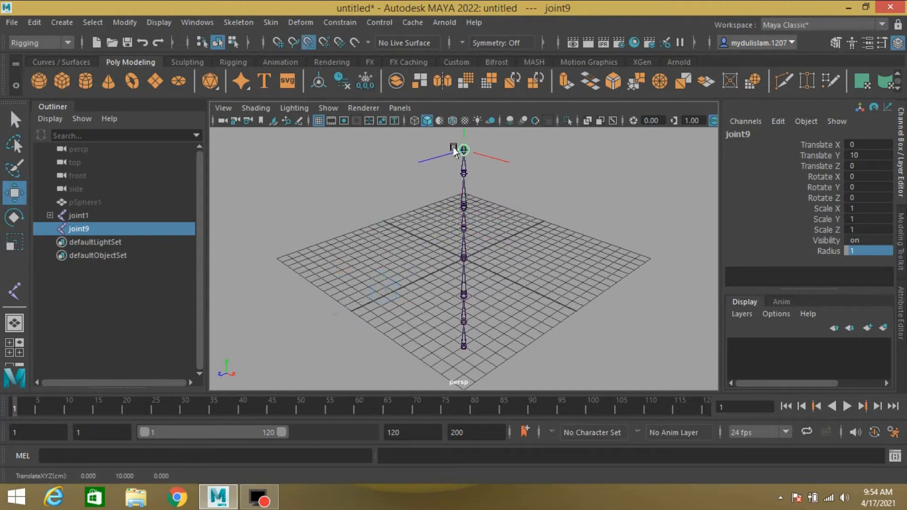
- Duplicate that joint and snap the copy to the bottom of the chain
key(ctrl+d)
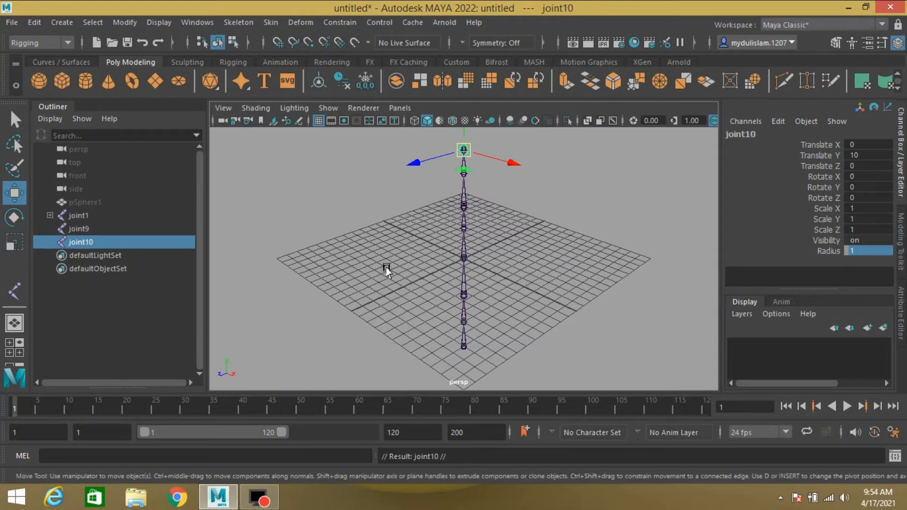
key(v)
drag(463, 150, 462, 344)
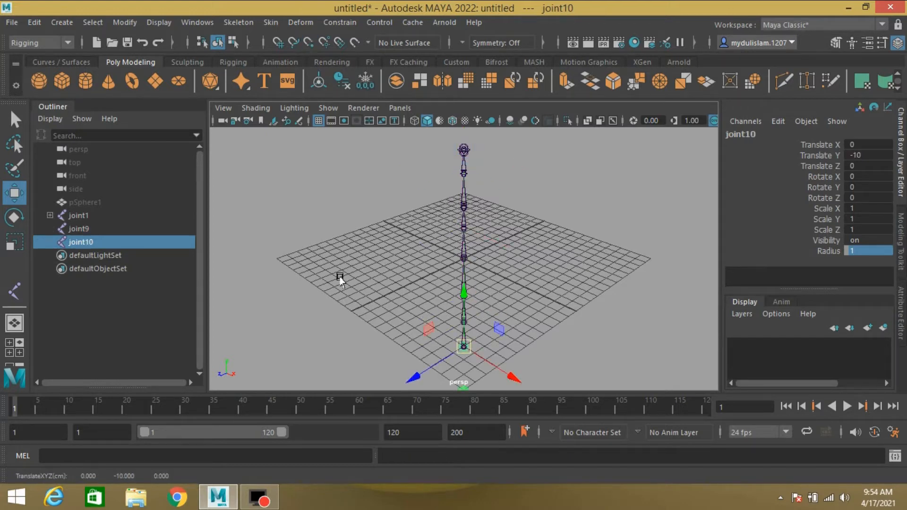
- Rename the top joint upper_jnt and the bottom joint lower_jnt
double_click(80, 229)
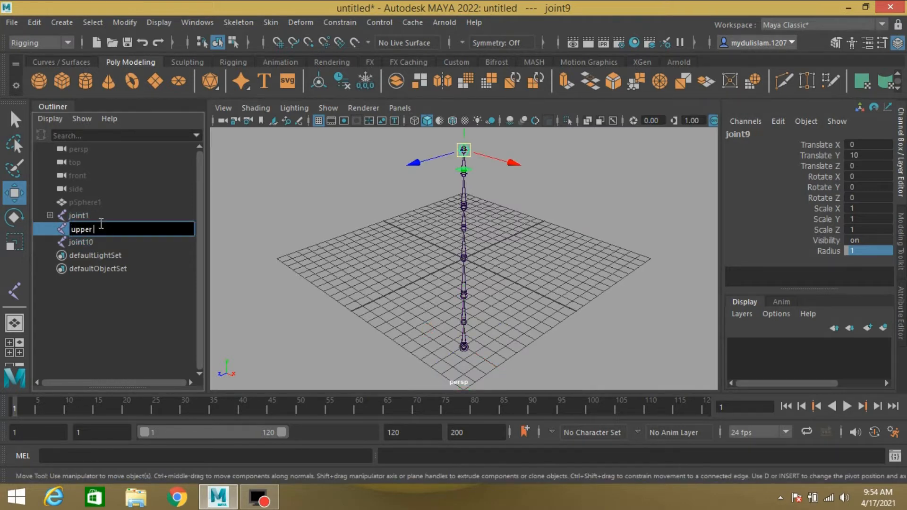
text(upper_jnt)
double_click(95, 242)
text(lower_jnt)
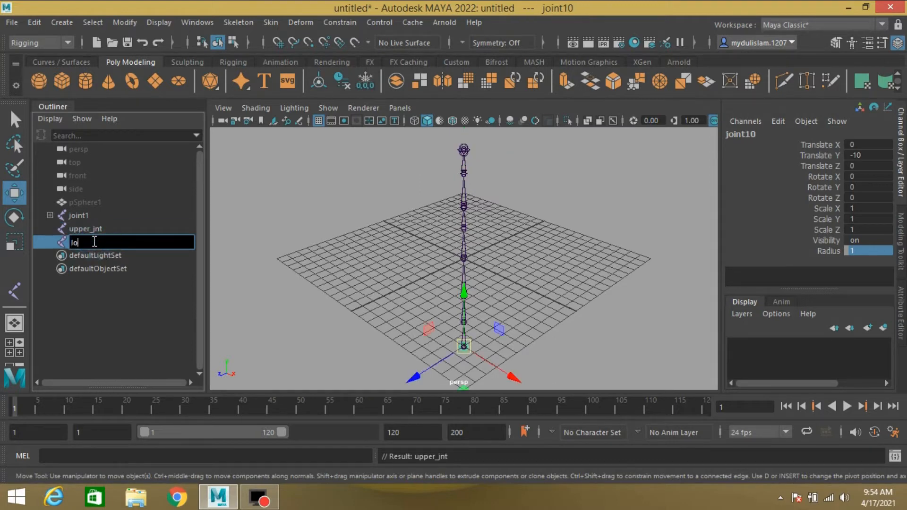
key(Return)
- Hide upper_jnt and lower_jnt, and open the Create IK Spline Handle tool settings
click(76, 224)
ctrl+click(80, 239)
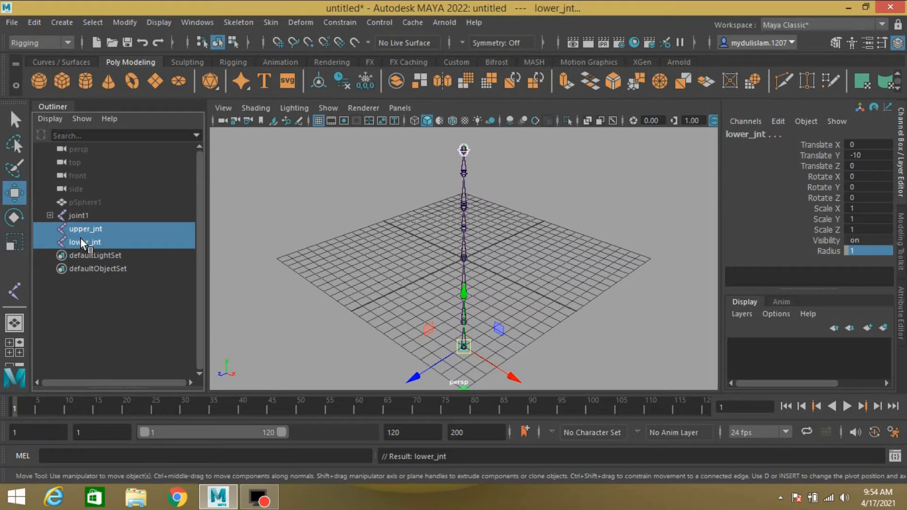
key(h)
click(238, 23)
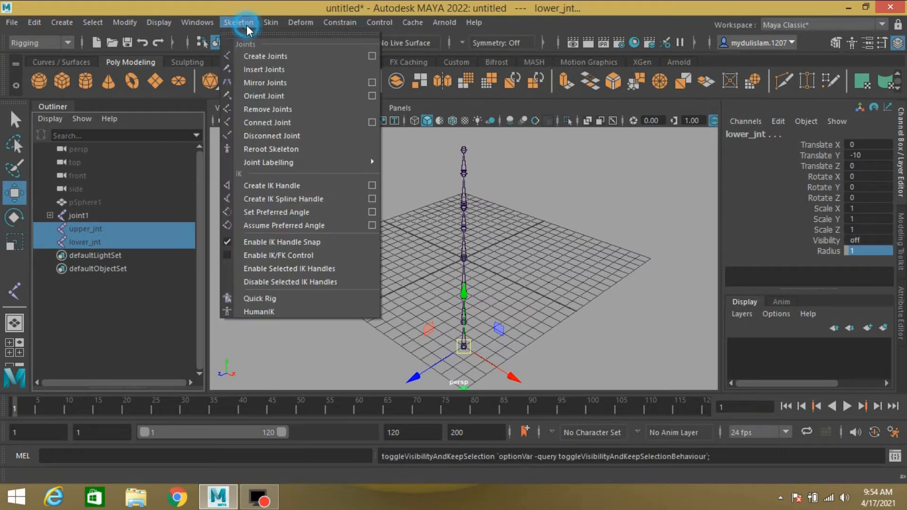
click(372, 198)
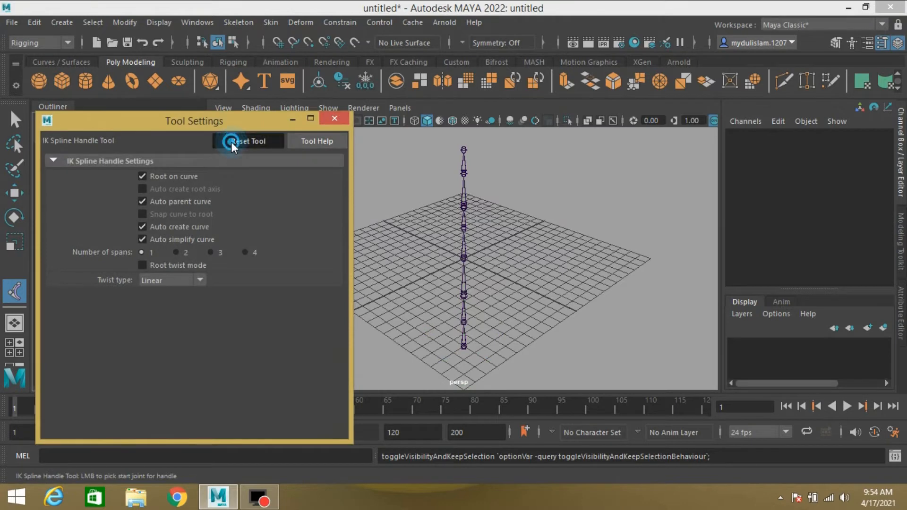
- Create an IK spline handle on joint1's chain from the bottom joint to the top joint
click(335, 119)
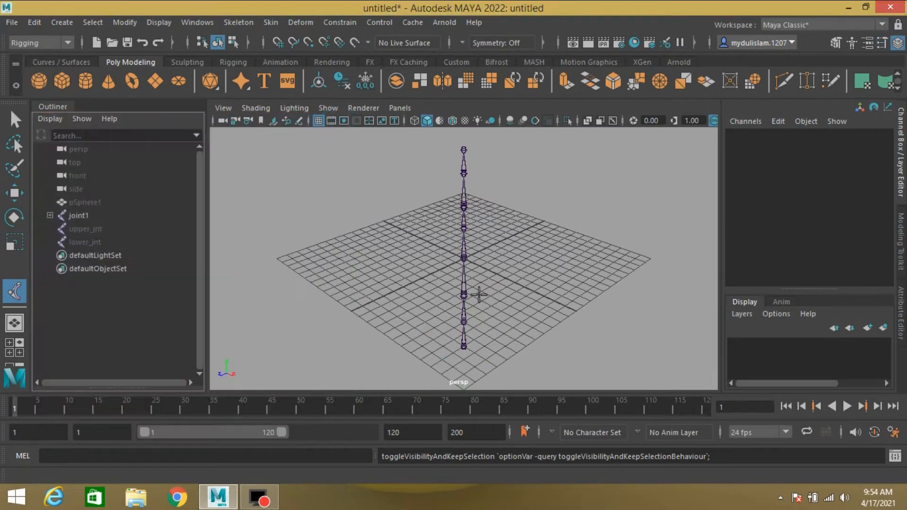
click(463, 346)
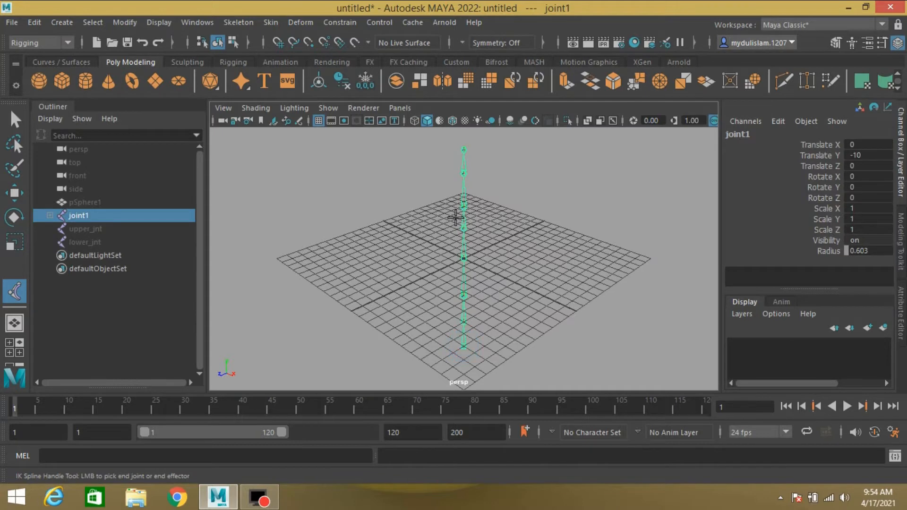
click(463, 149)
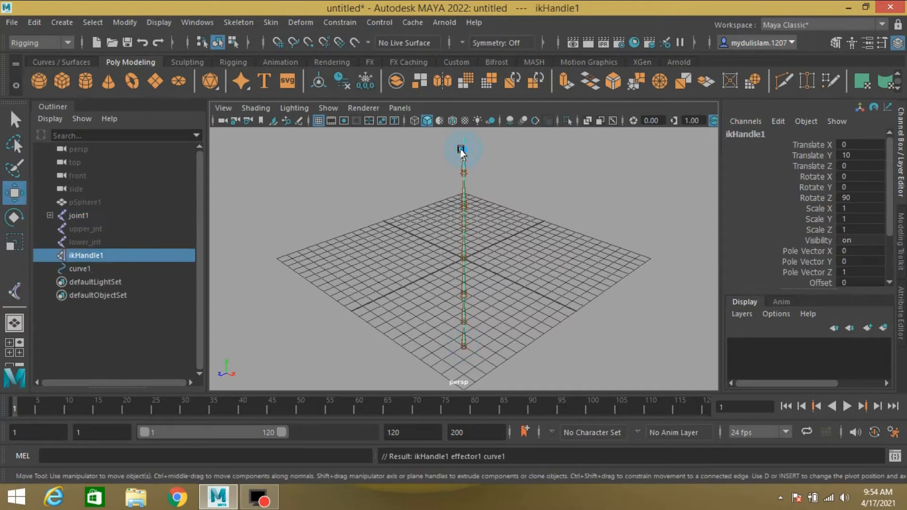
- Unhide upper_jnt and lower_jnt
click(92, 228)
shift+click(95, 241)
key(h)
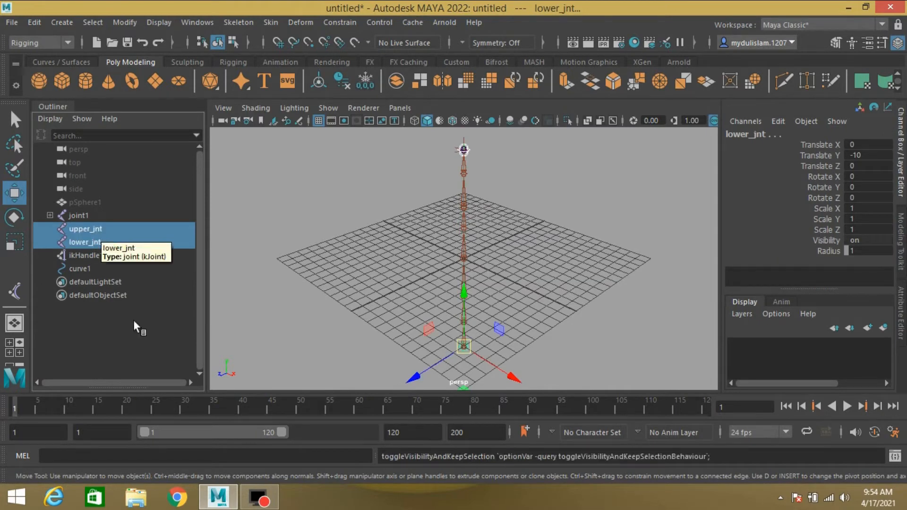
- Bind curve1 to upper_jnt and lower_jnt with Bind Skin, binding to selected joints
ctrl+click(84, 269)
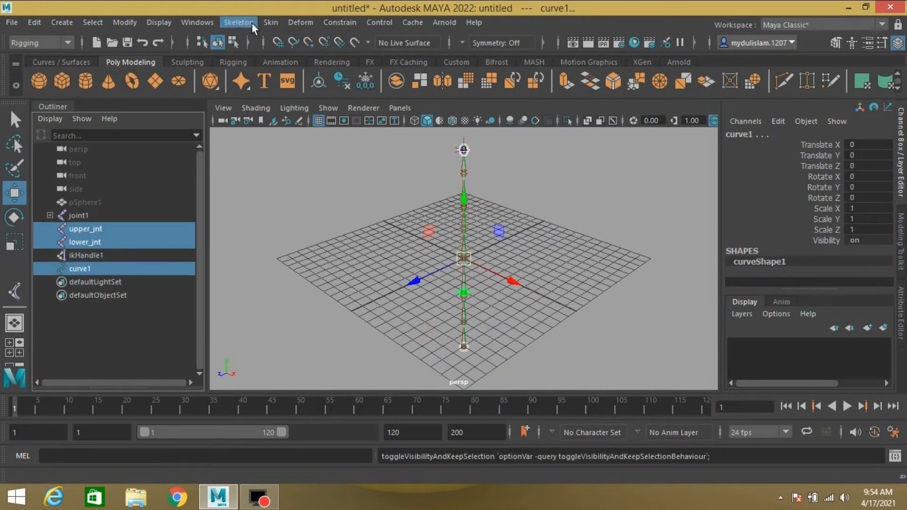
click(264, 22)
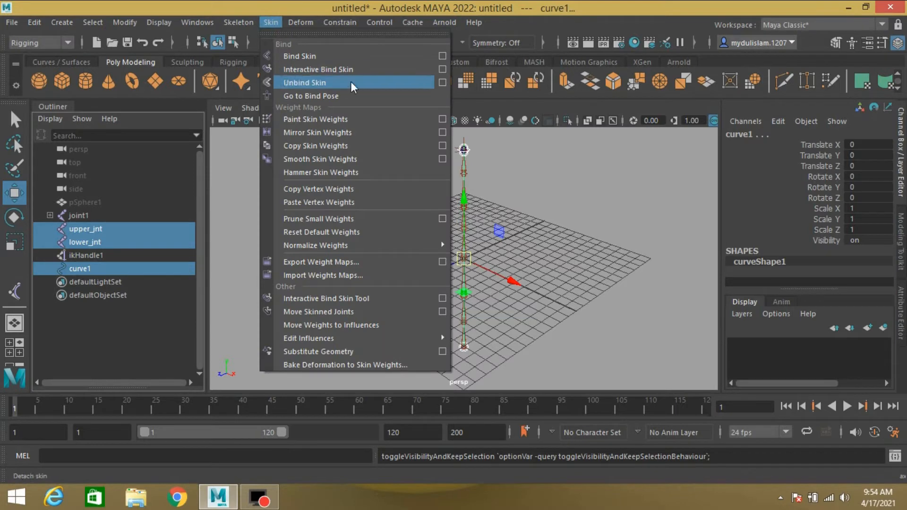
click(442, 55)
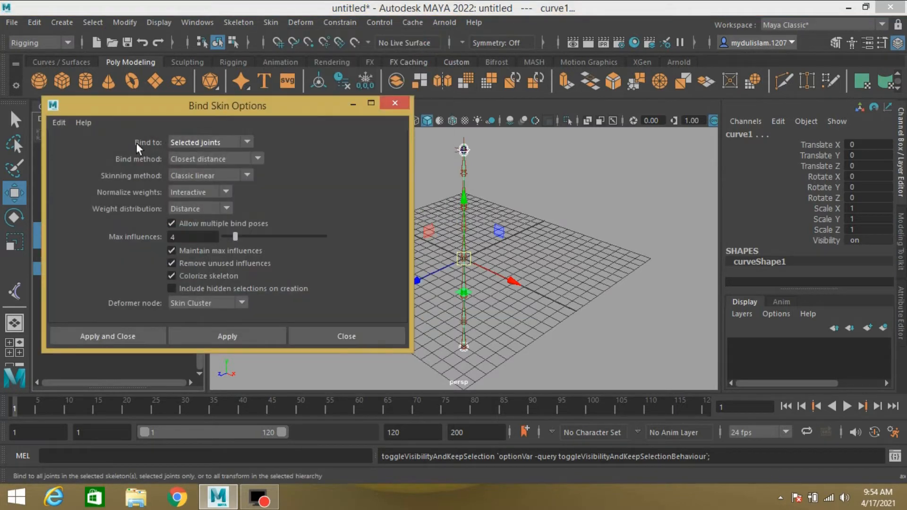
click(183, 140)
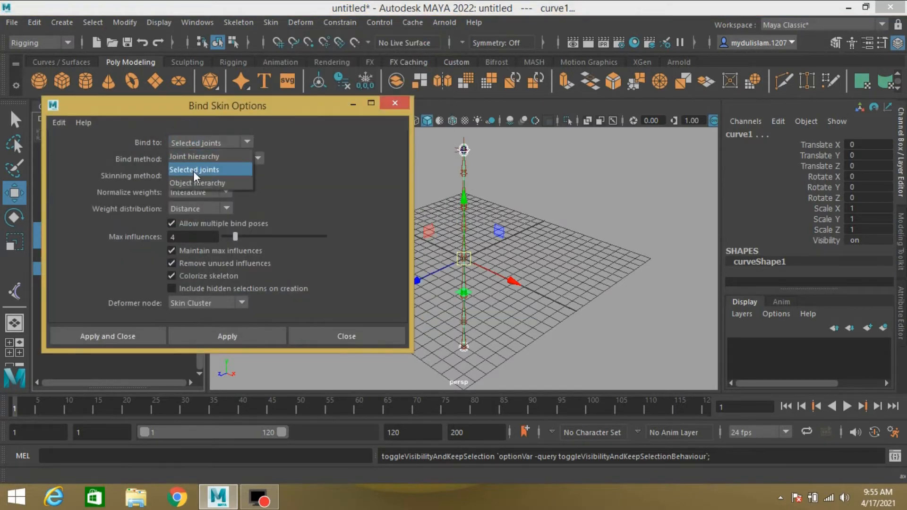
click(194, 171)
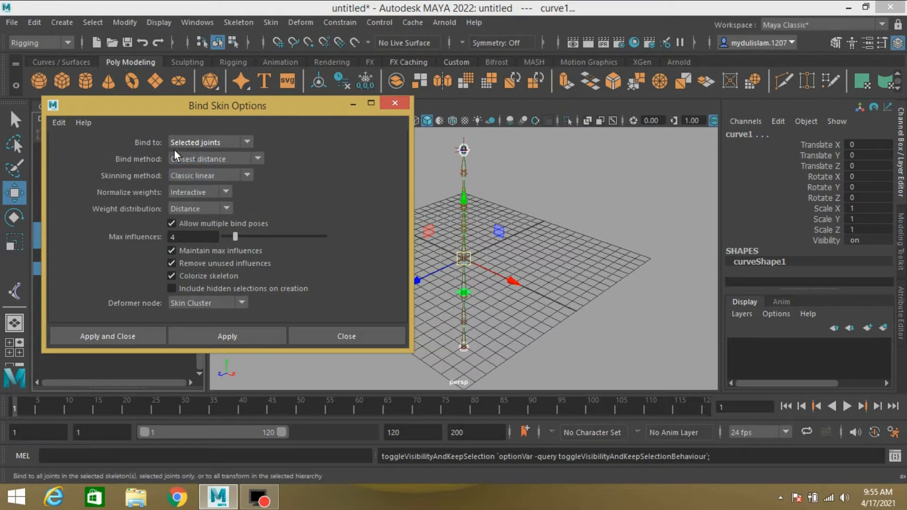
click(101, 338)
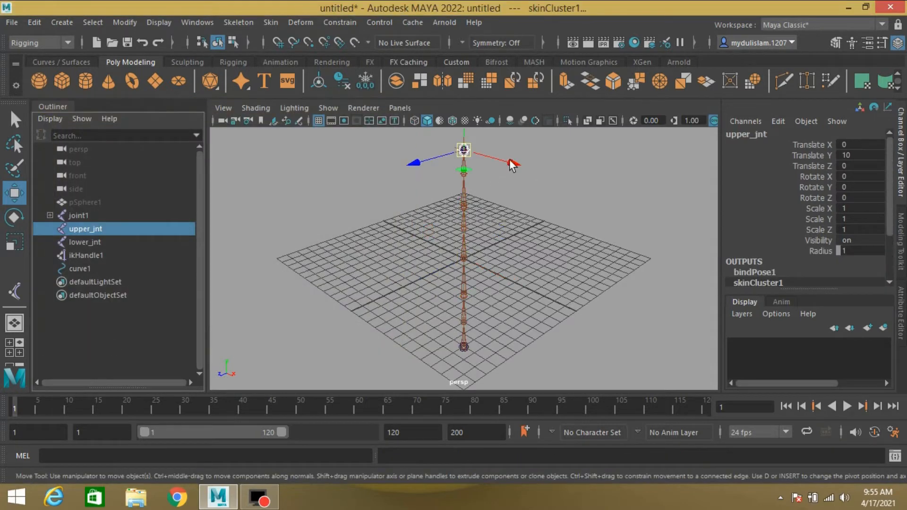
mouse_move(512, 166)
mouse_down()
mouse_move(533, 178)
mouse_move(532, 170)
mouse_move(510, 168)
mouse_up()
key(ctrl+z)
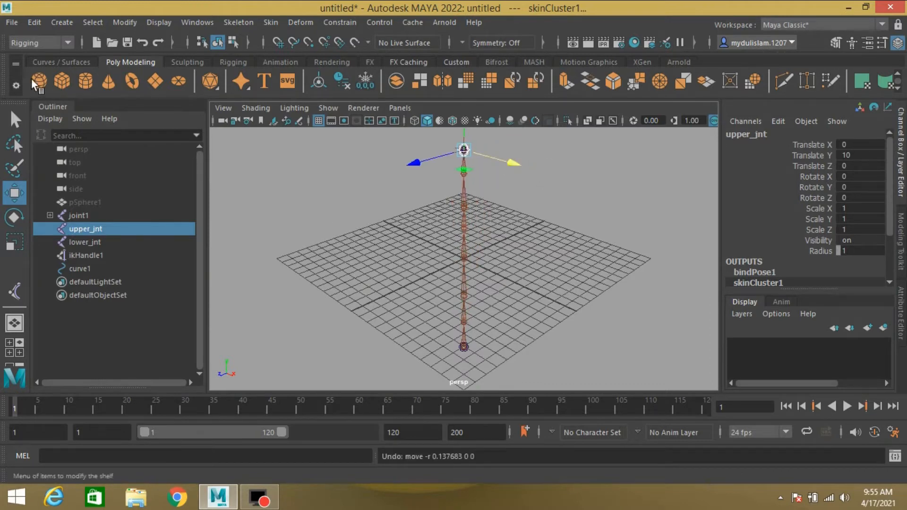
- Create a NURBS circle, scale it up and move it to the top of the chain at Translate Y 10
click(55, 61)
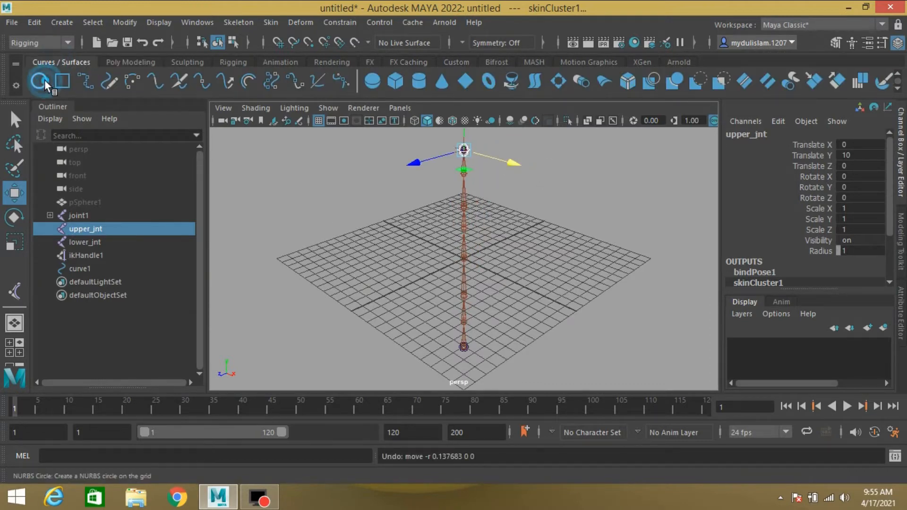
click(44, 80)
click(14, 241)
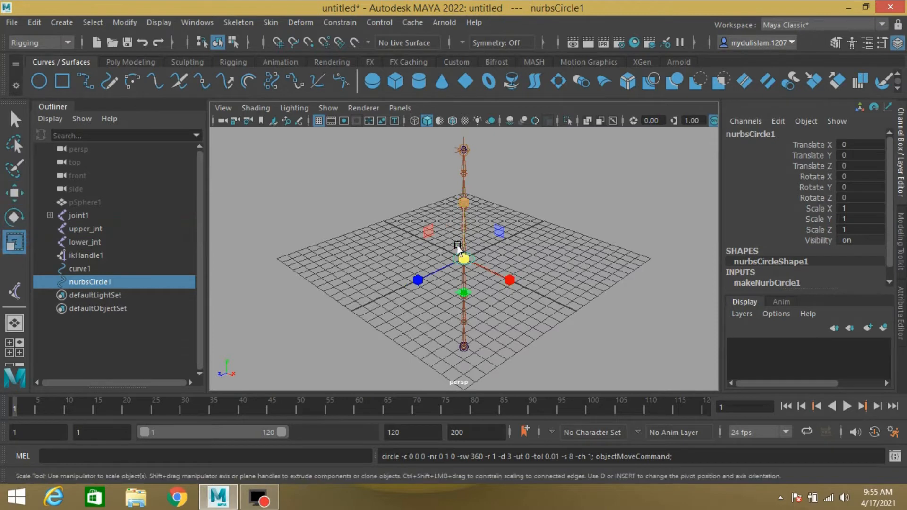
drag(463, 257, 562, 259)
key(w)
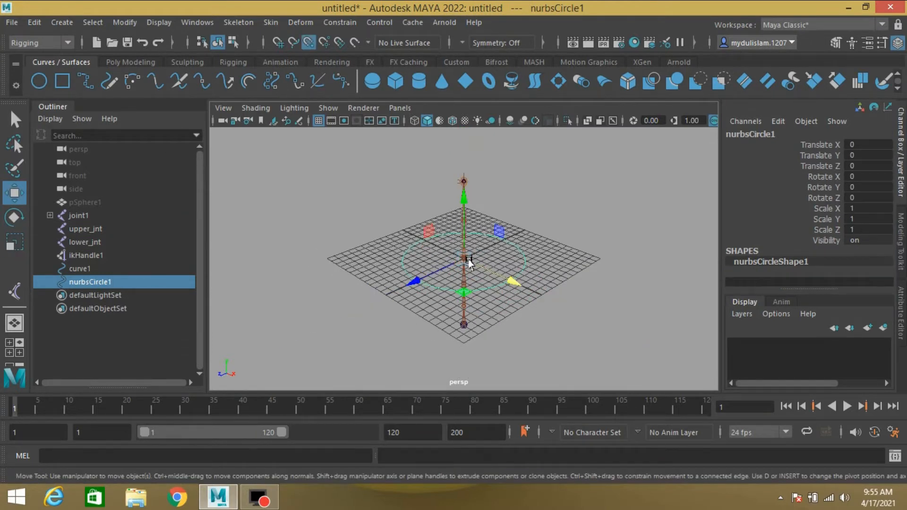
drag(464, 258, 472, 174)
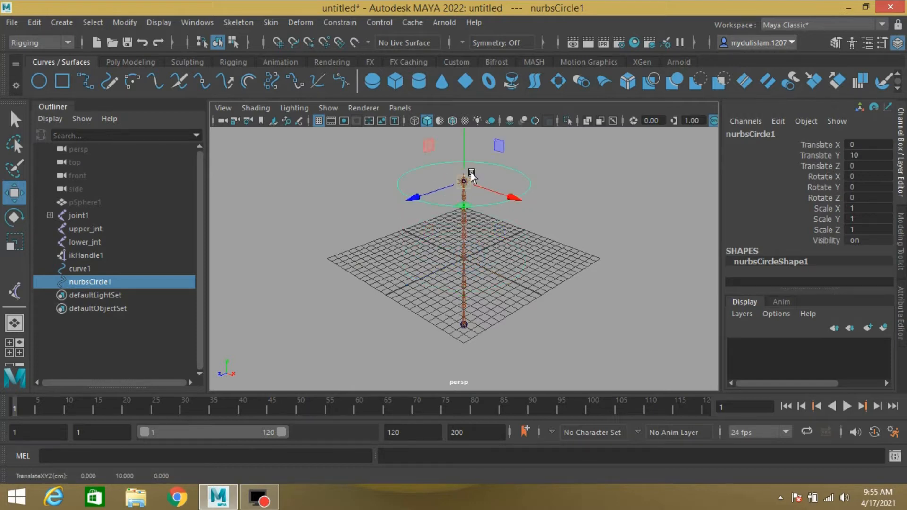
- Duplicate the circle and snap the copy to the bottom of the chain at Translate Y -10
key(ctrl+d)
key(v)
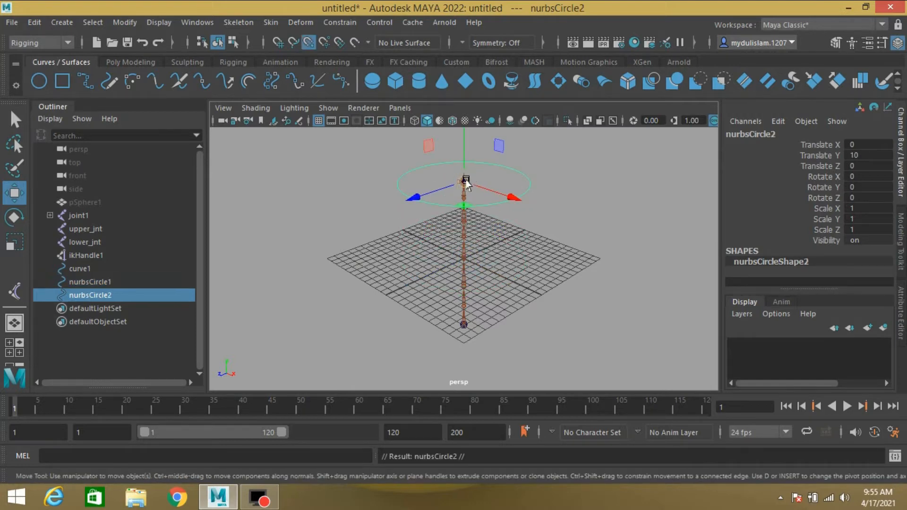
drag(464, 183, 448, 345)
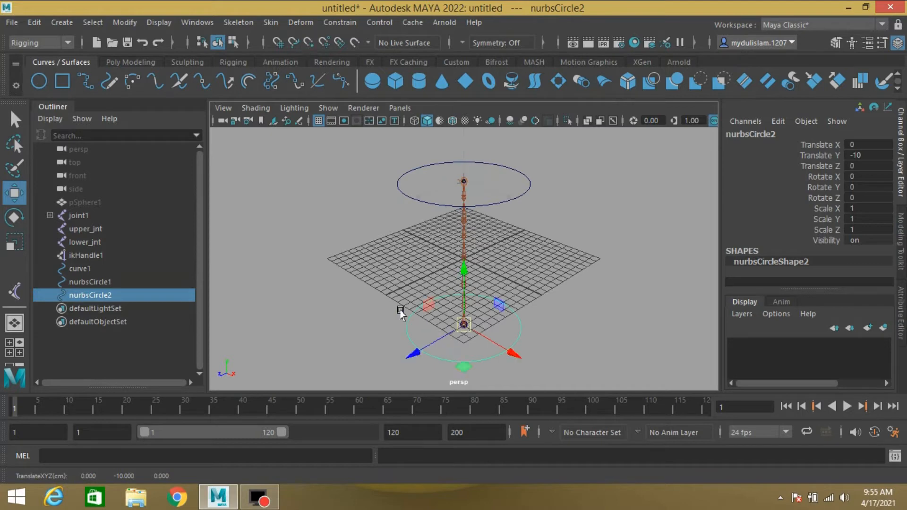
- Freeze transformations on both circles
drag(367, 164, 423, 373)
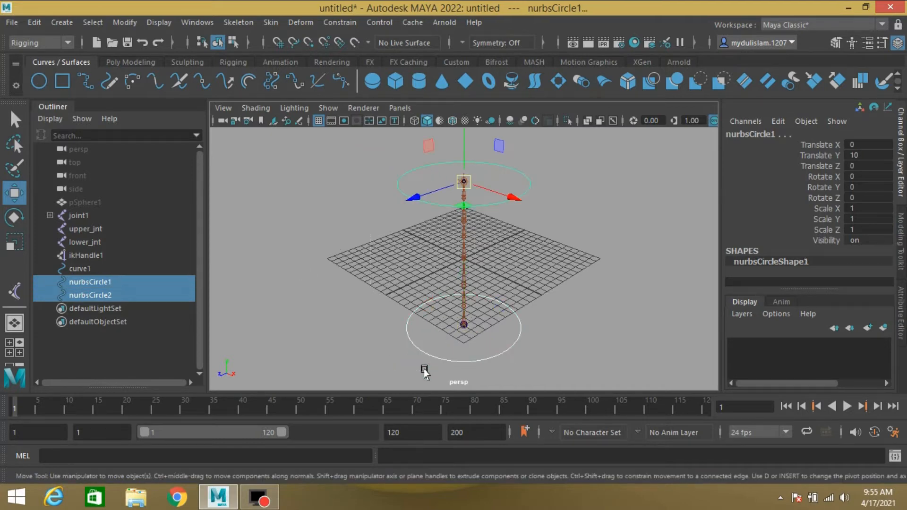
click(126, 25)
click(143, 81)
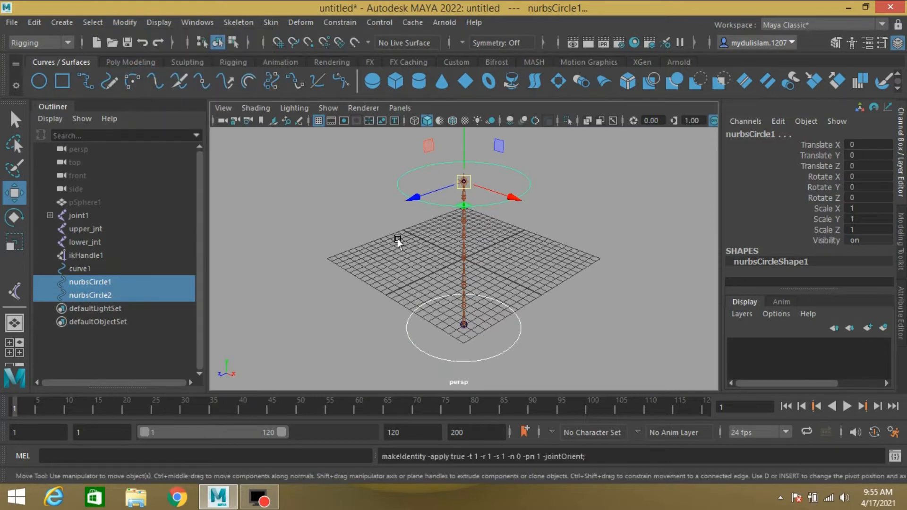
- Rename the top circle upper_ctrl
double_click(115, 284)
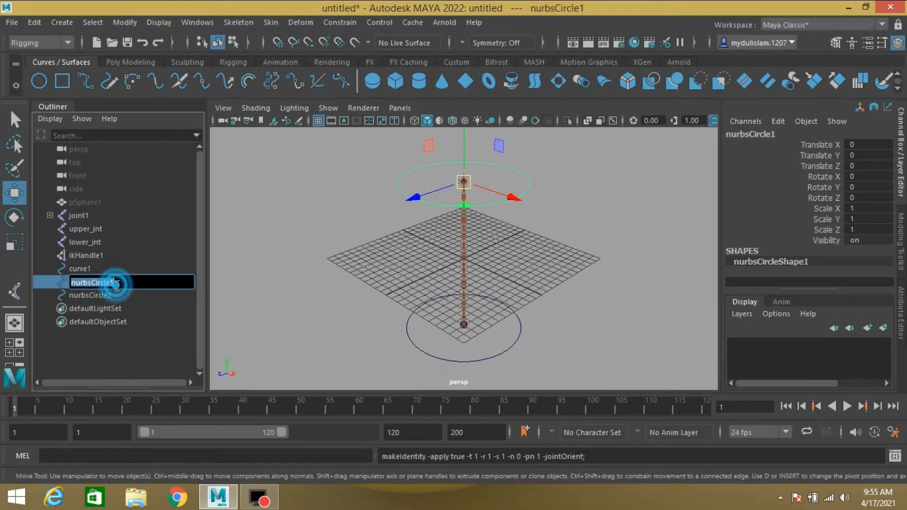
text(up)
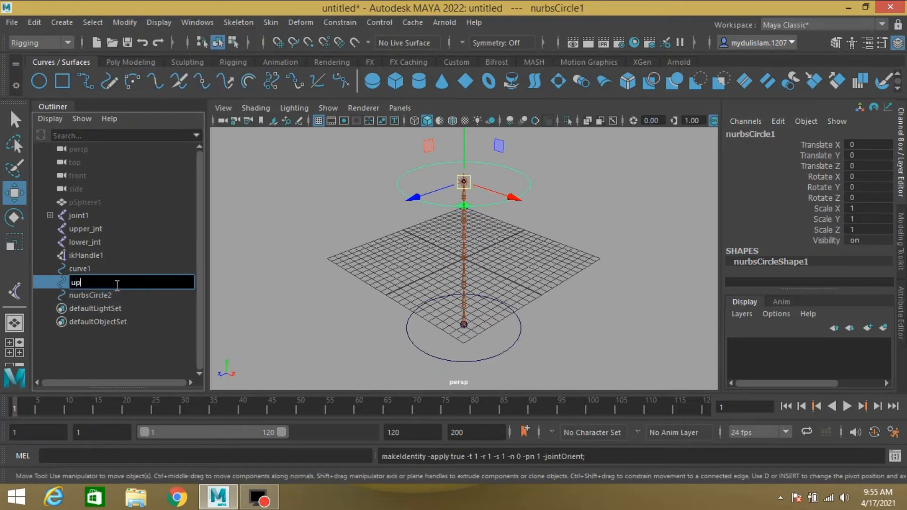
text(per_ctrl)
- Rename the bottom circle lower__ctrl
double_click(90, 242)
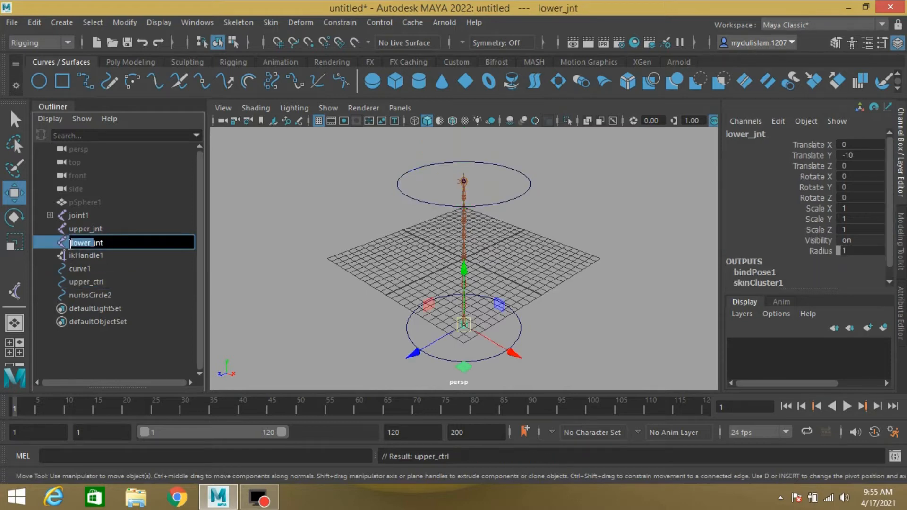
double_click(89, 294)
text(lower_ ctrl)
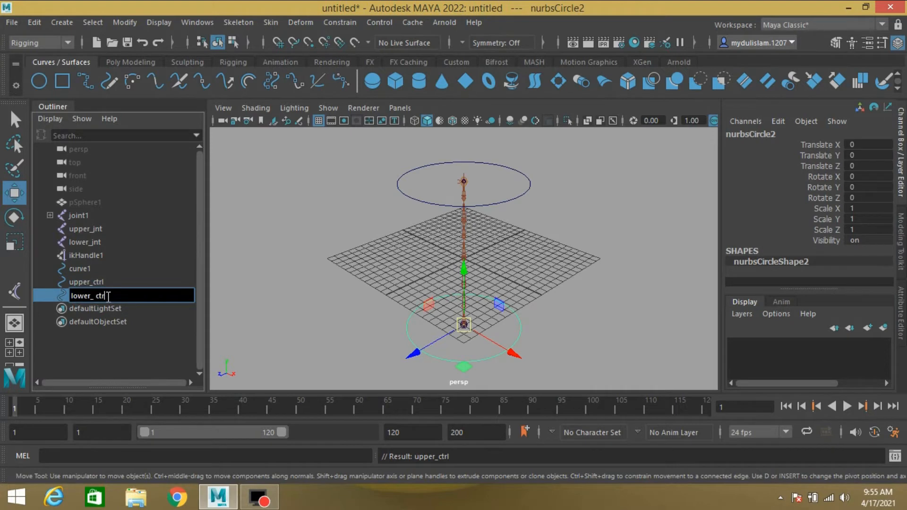
key(Return)
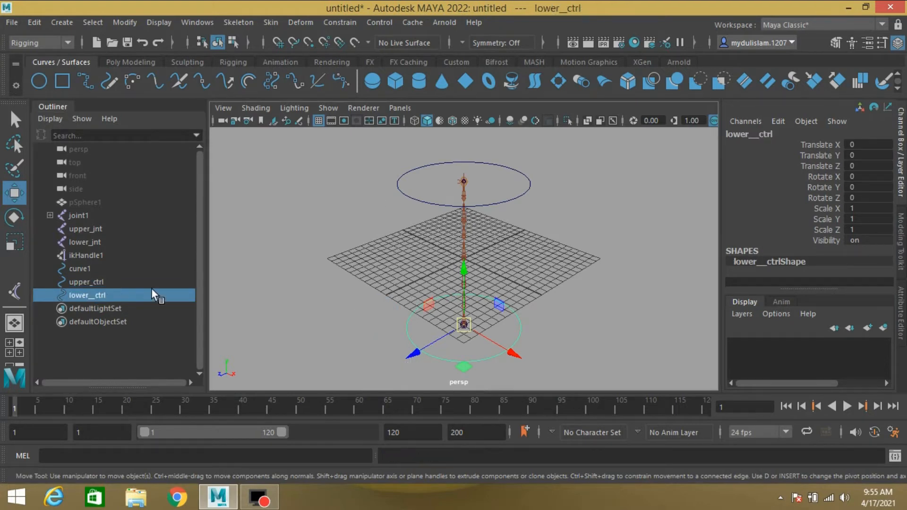
- Parent-constrain lower_jnt to lower__ctrl
ctrl+click(99, 238)
click(339, 23)
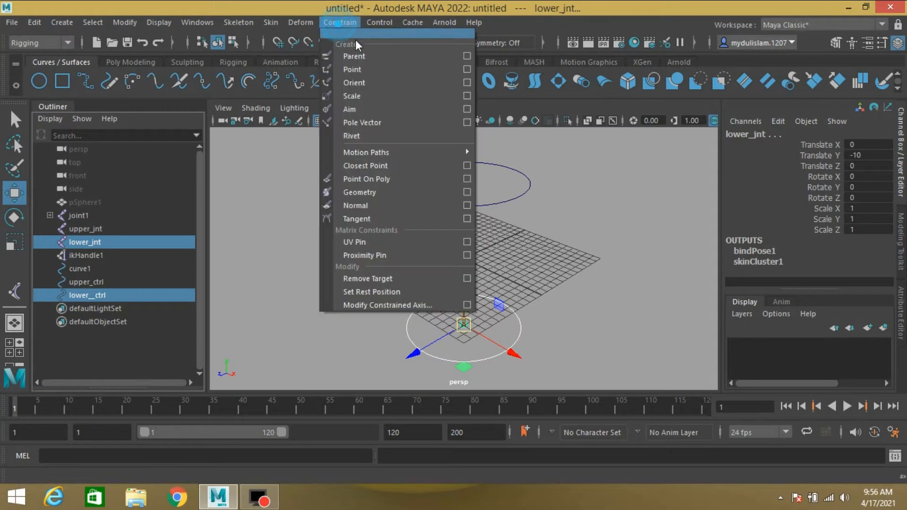
click(362, 55)
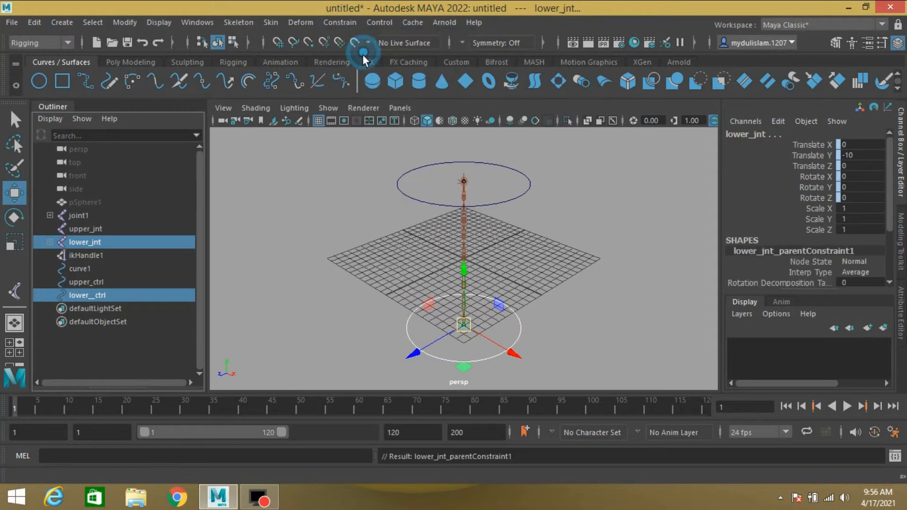
- Parent-constrain upper_jnt to upper_ctrl
click(107, 282)
ctrl+click(100, 228)
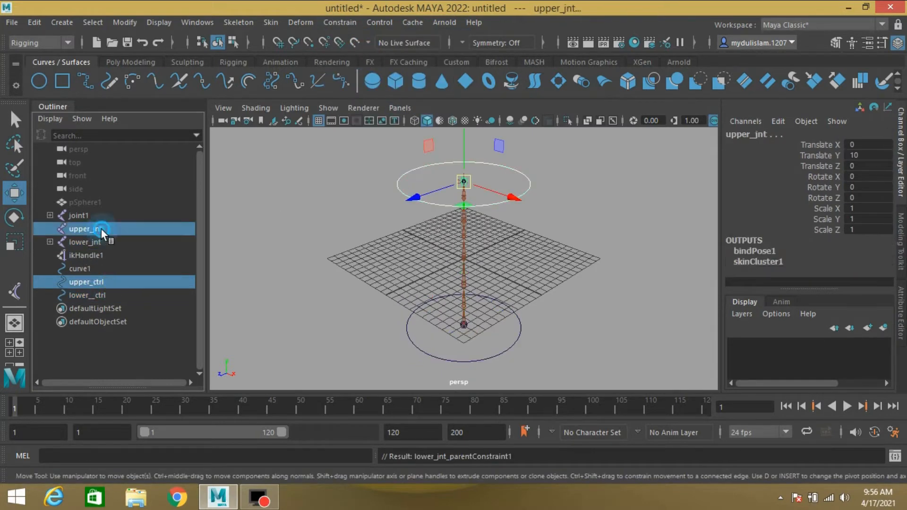
click(336, 23)
click(355, 55)
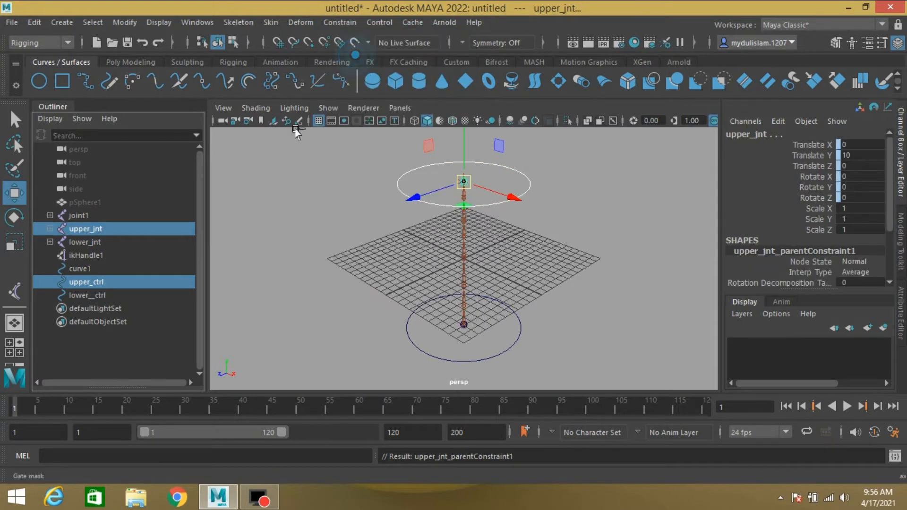
- Load curve1's shape node curveShape1 into the Node Editor
click(15, 119)
alt+drag(432, 189, 297, 183)
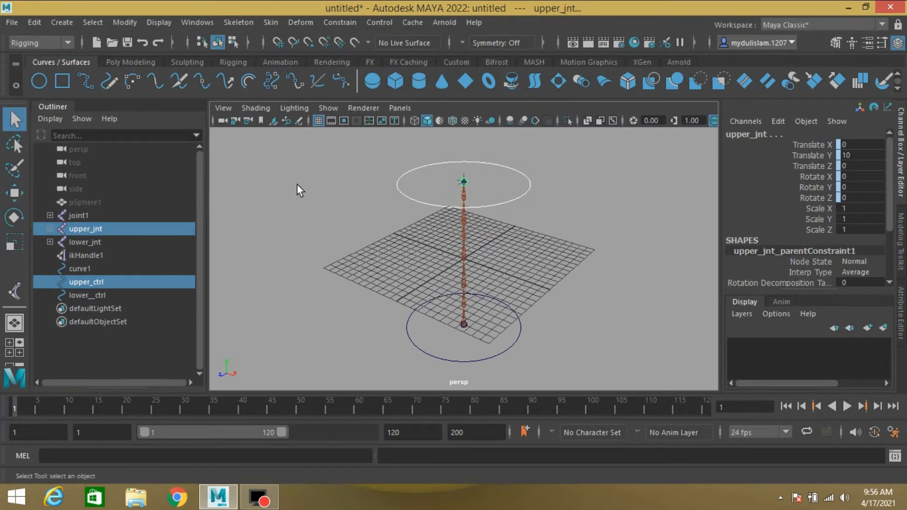
click(90, 269)
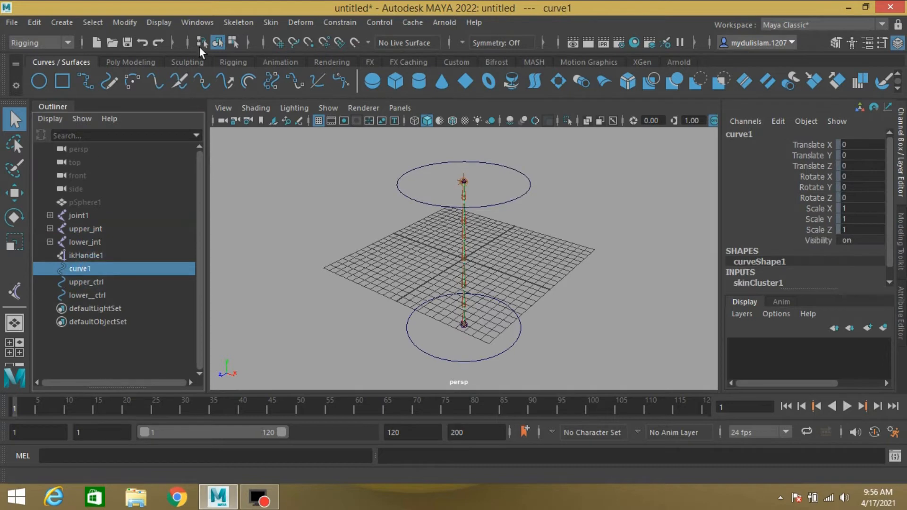
click(197, 24)
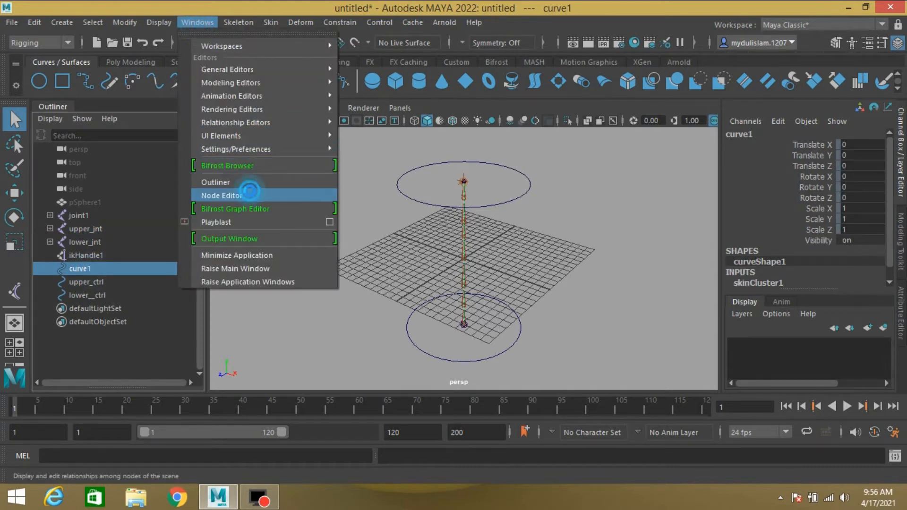
click(251, 194)
drag(646, 223, 642, 90)
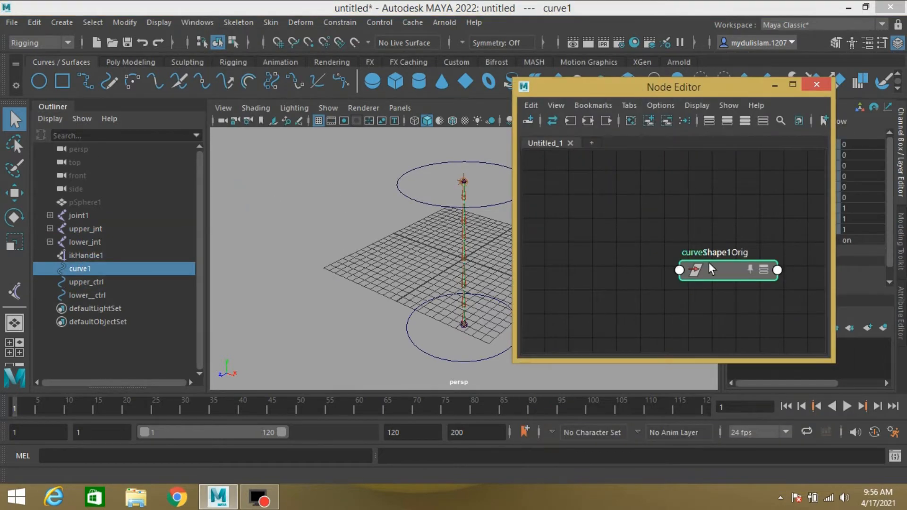
click(607, 259)
click(667, 119)
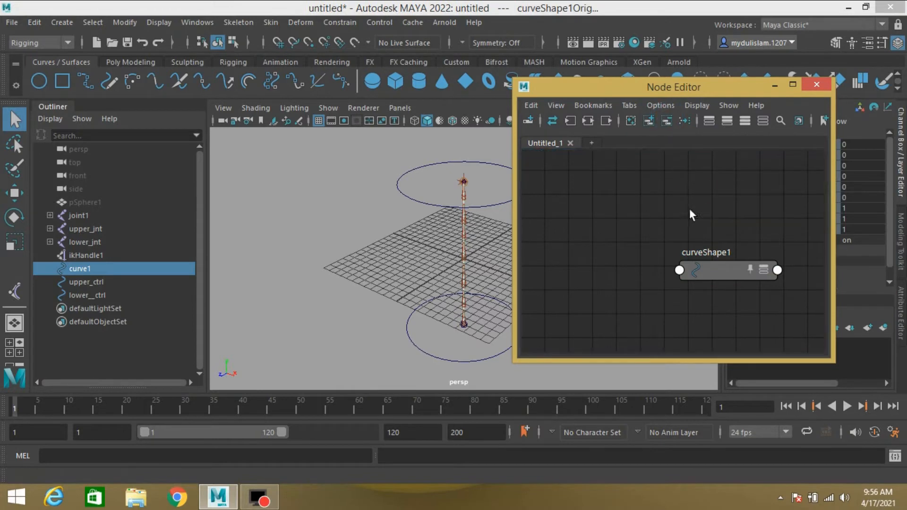
drag(724, 277, 605, 199)
- Create a curveInfo node in the Node Editor
double_click(681, 362)
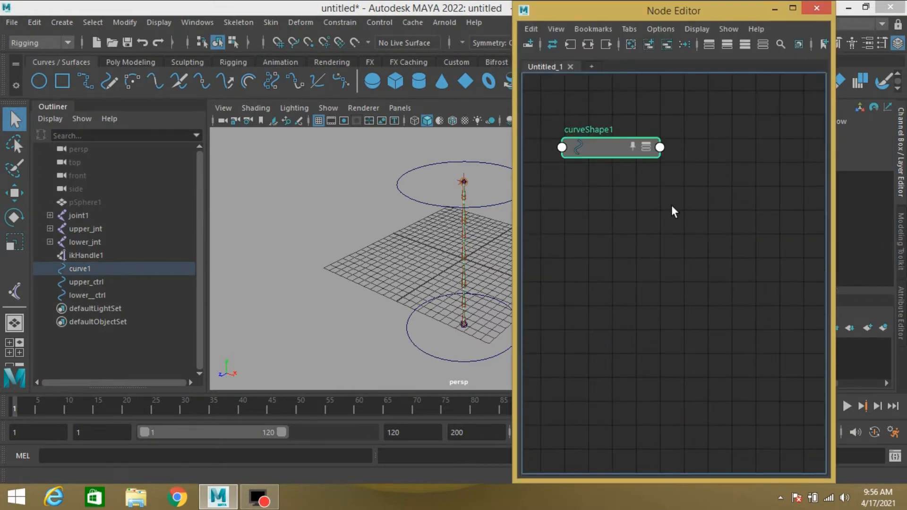
key(Tab)
text(curveInfo)
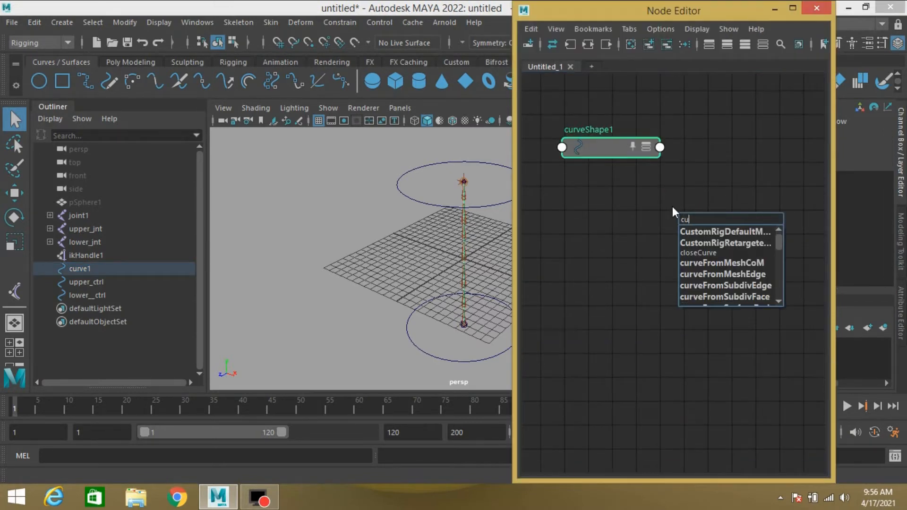
key(Return)
- Connect curveShape1's worldSpace output to curveInfo1's inputCurve in the Connection Editor
click(193, 22)
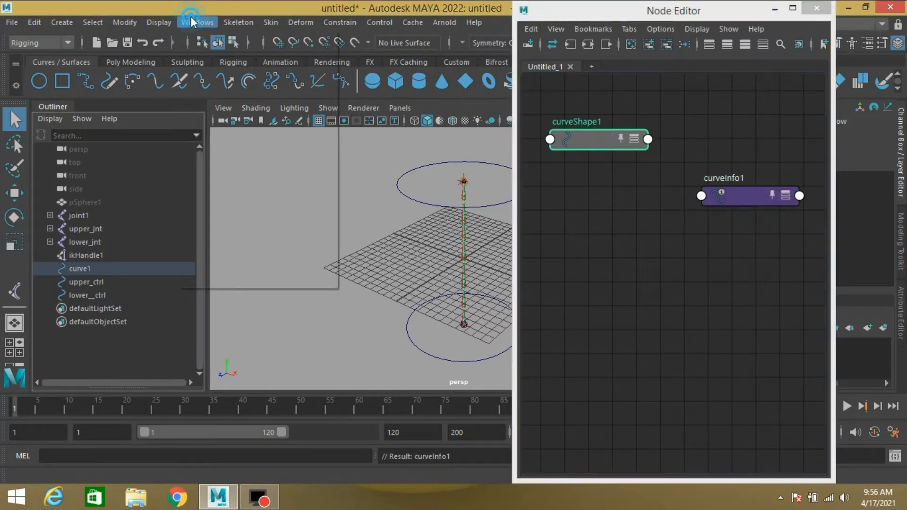
mouse_move(281, 68)
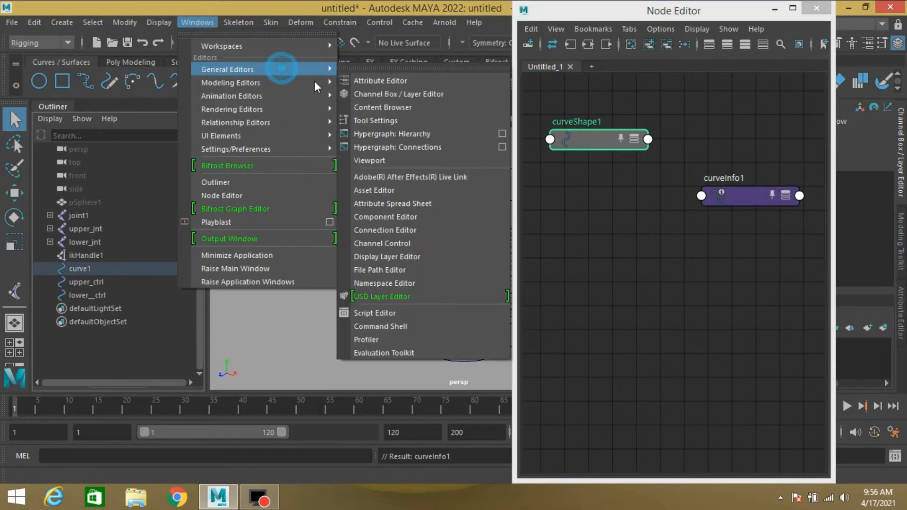
click(387, 231)
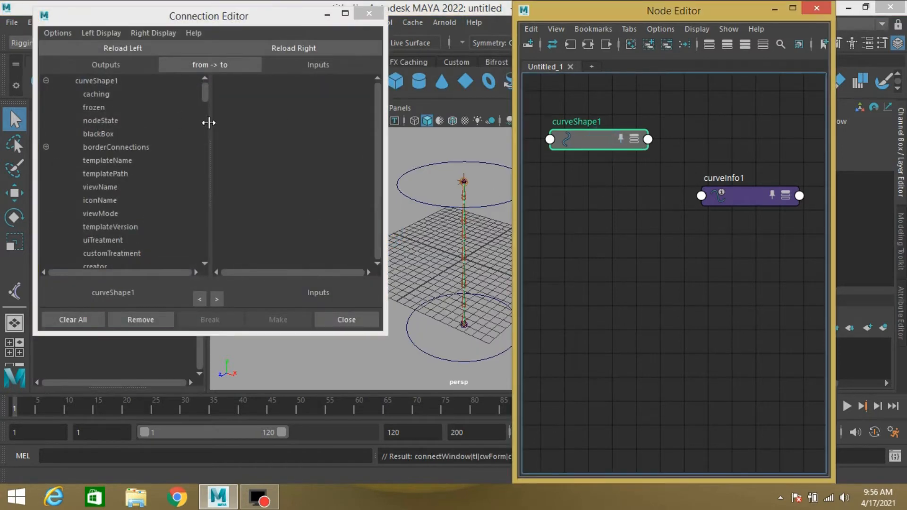
click(121, 47)
click(739, 206)
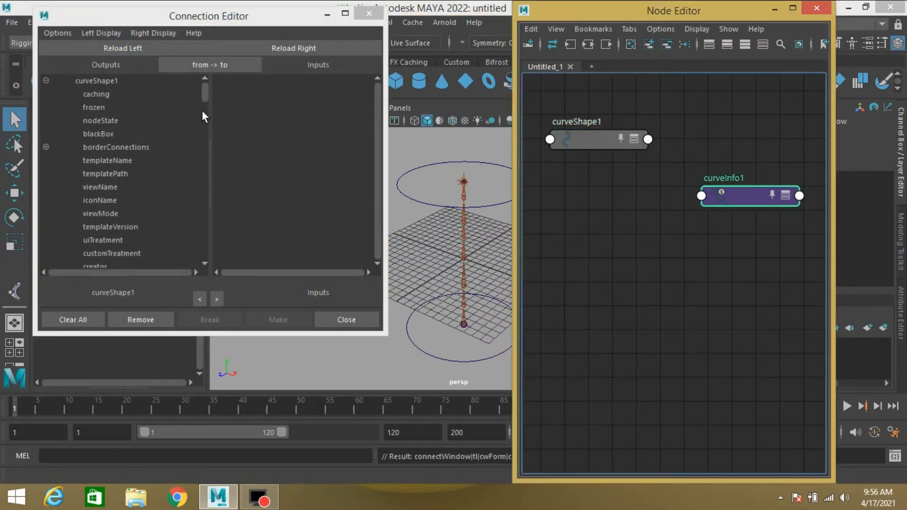
click(293, 48)
scroll(123, 191, down, 5)
click(98, 173)
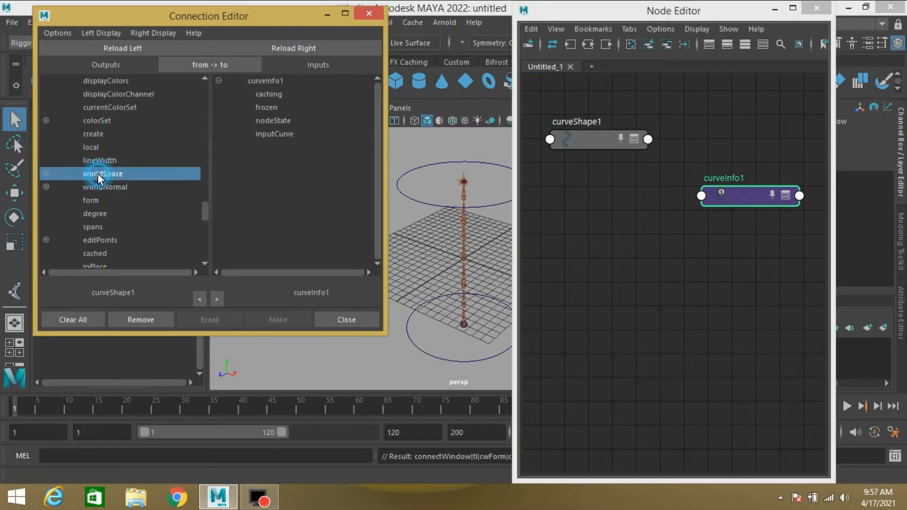
click(274, 134)
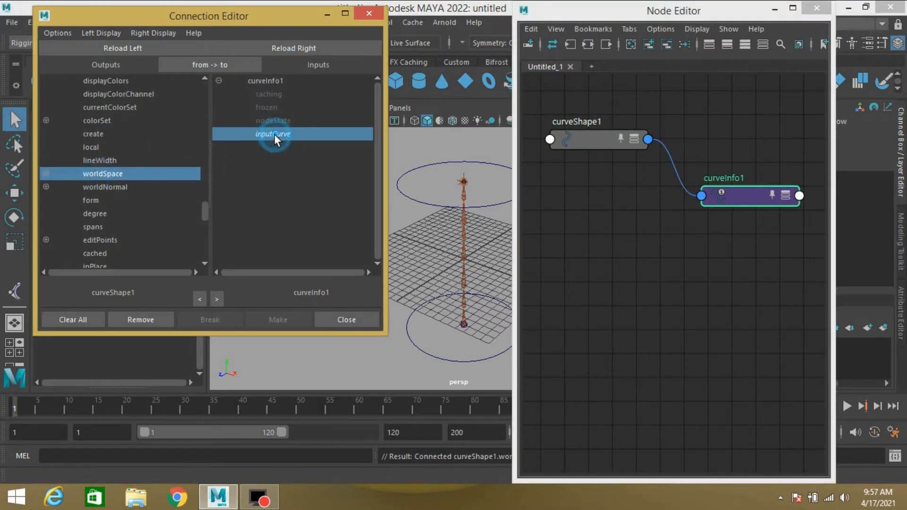
click(338, 317)
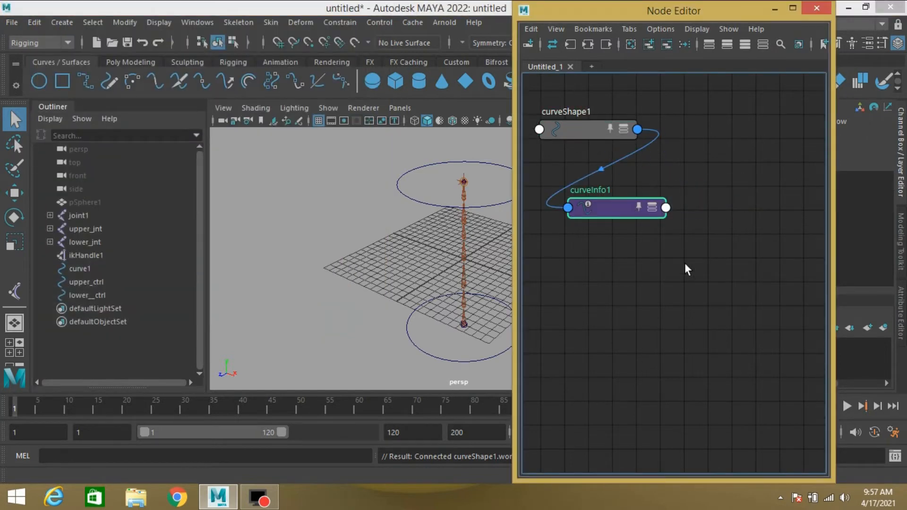
- Create a multiplyDivide node in the Node Editor
key(Tab)
text(mul)
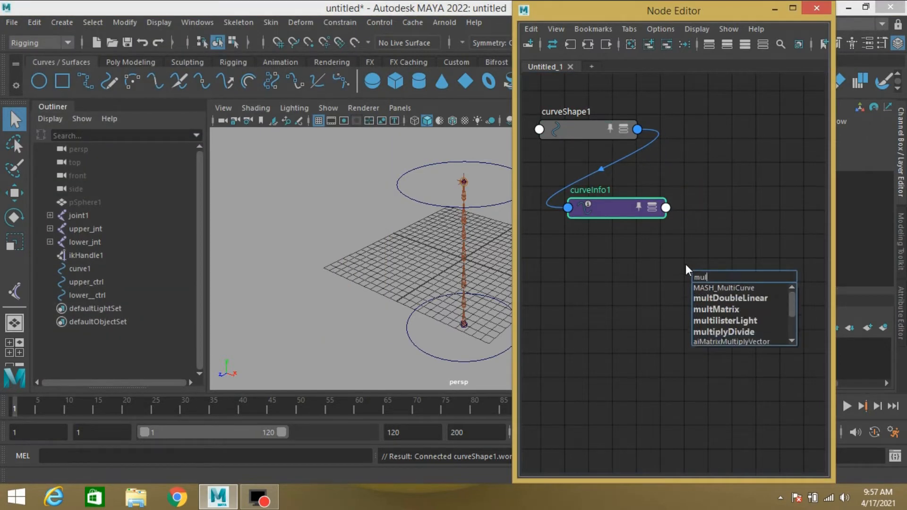
click(730, 332)
drag(723, 279, 740, 212)
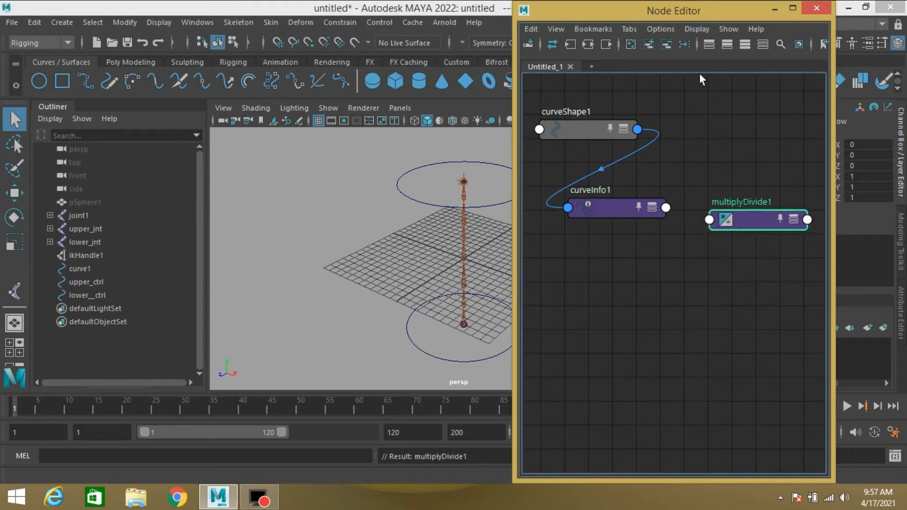
- Show the node attributes and connect curveInfo1's Arc Length to multiplyDivide1's Input 1X
drag(652, 191, 732, 250)
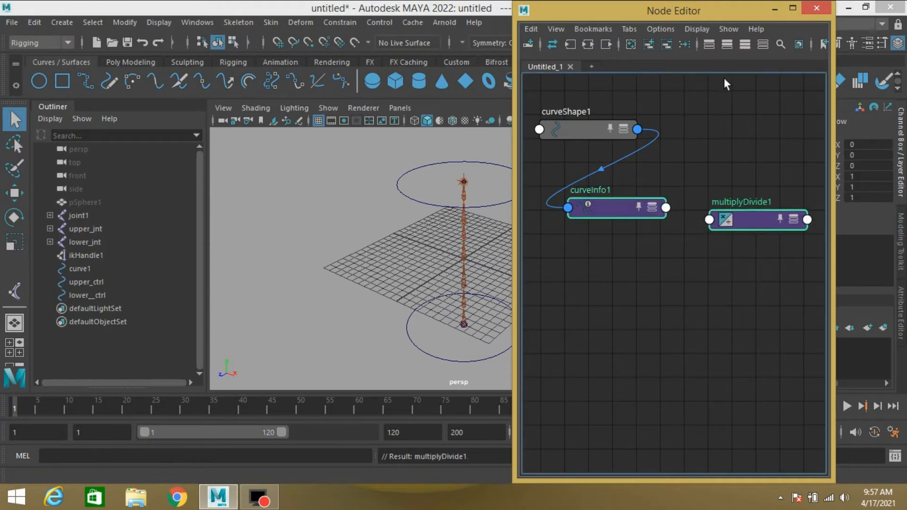
click(745, 44)
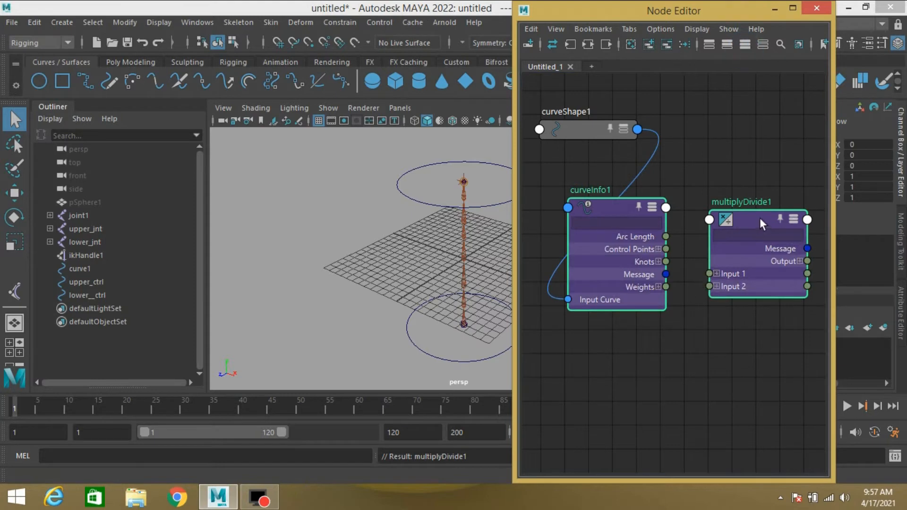
drag(760, 217, 755, 244)
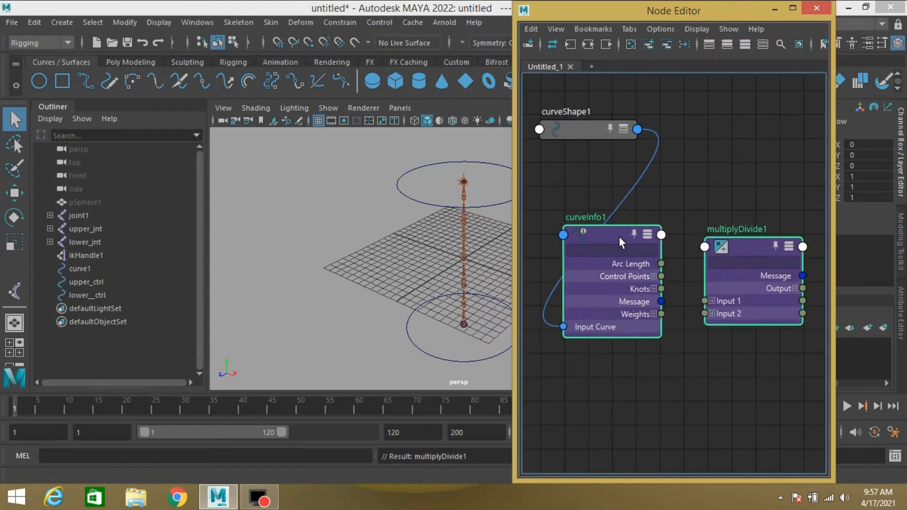
click(678, 203)
drag(594, 241, 566, 217)
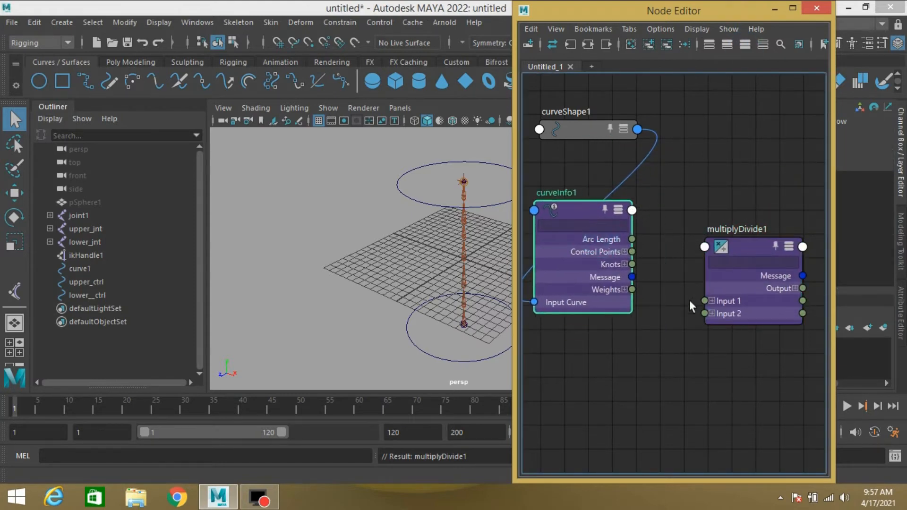
click(712, 300)
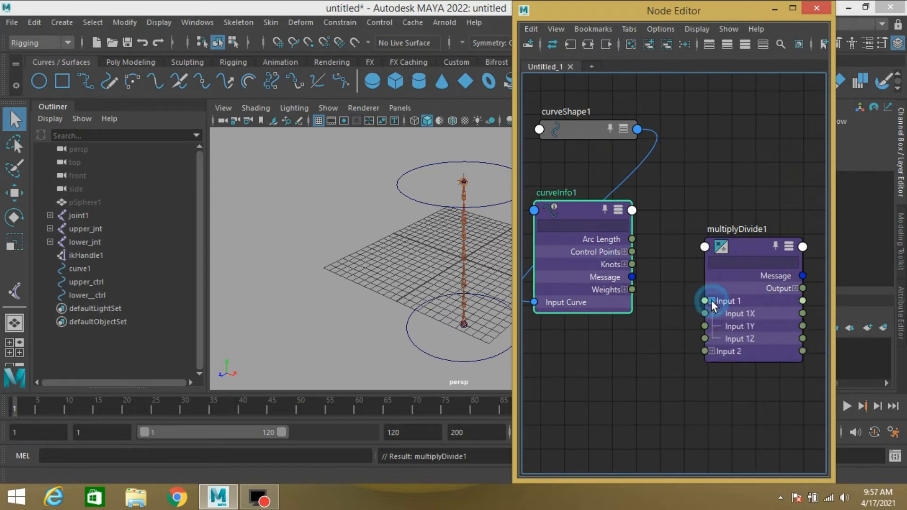
drag(632, 240, 711, 313)
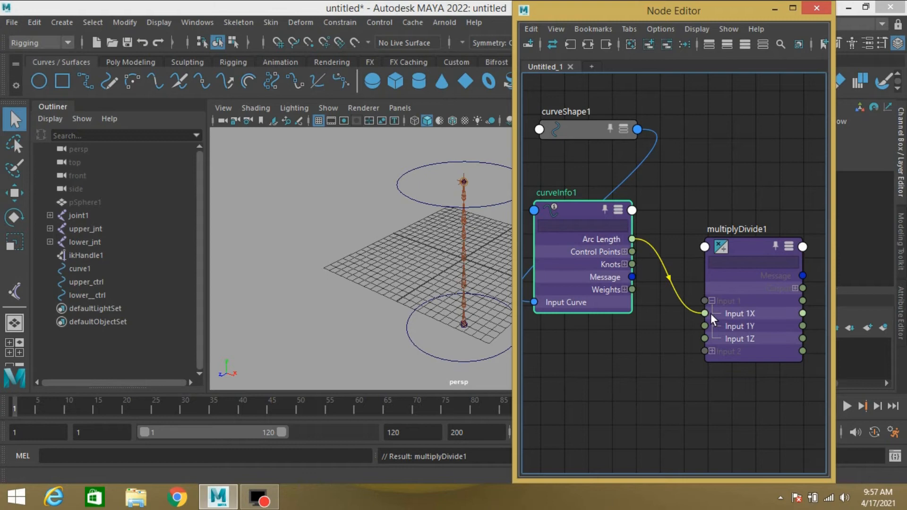
- Set multiplyDivide1's operation to Divide in the Attribute Editor
click(745, 249)
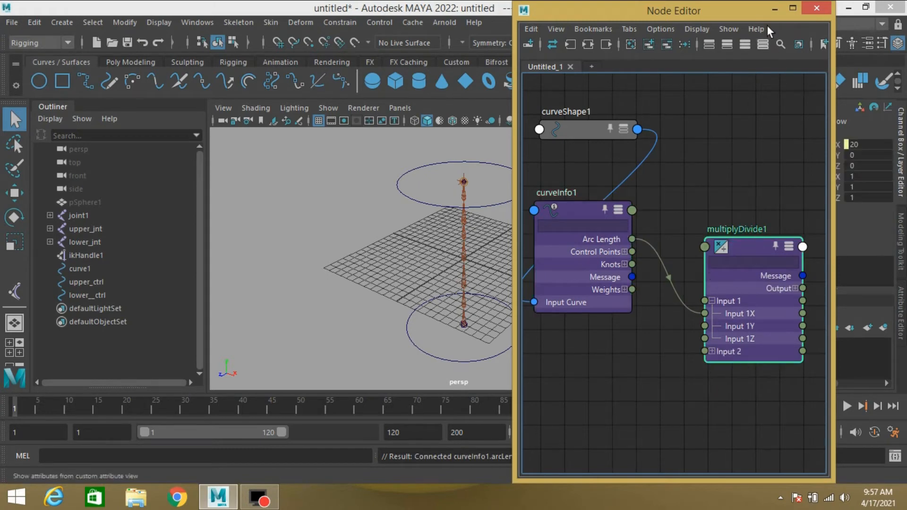
click(777, 9)
click(901, 314)
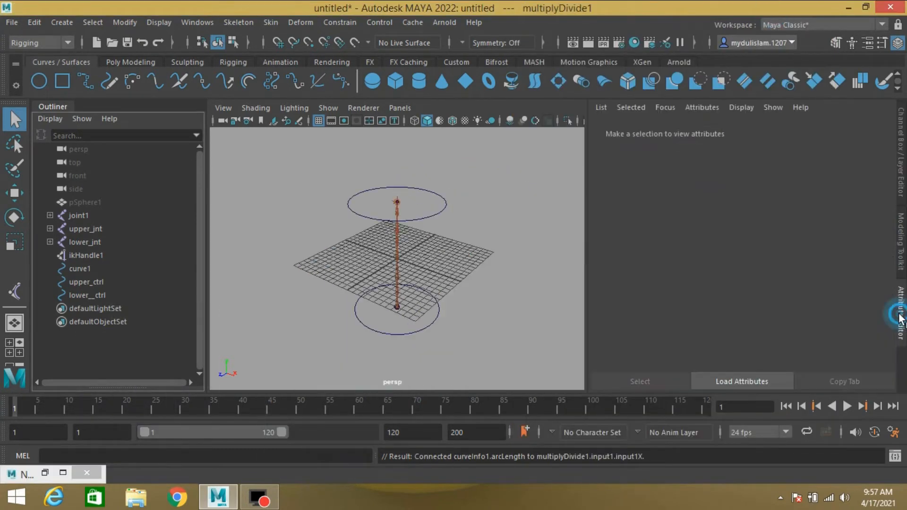
click(719, 268)
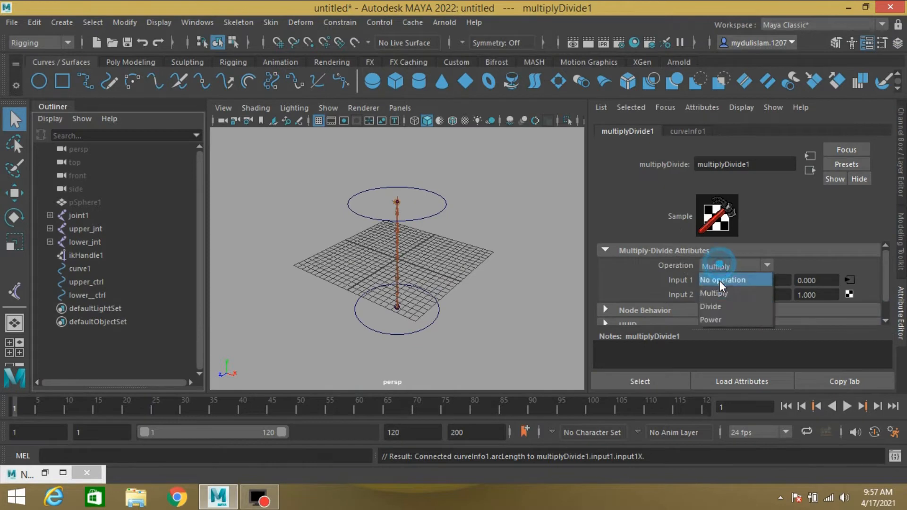
click(716, 307)
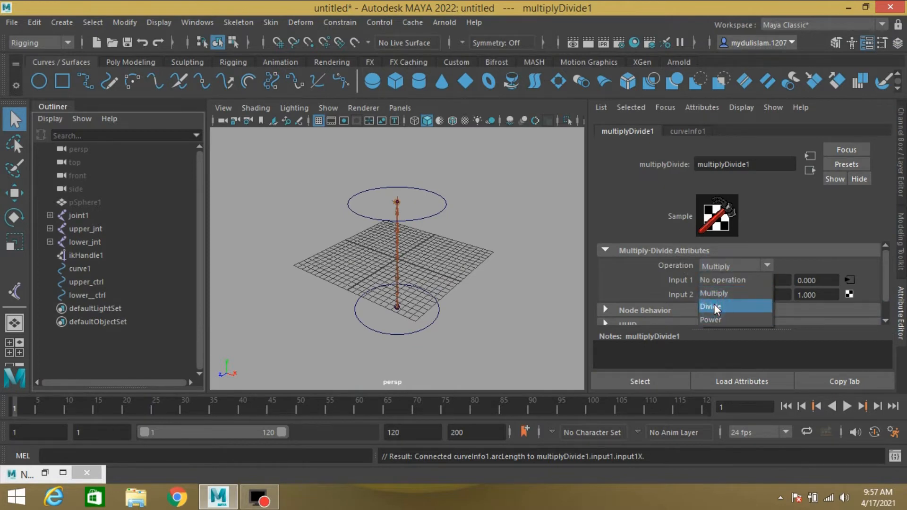
- Copy the Input 1X value into Input 2X, setting it to 20
click(732, 280)
drag(733, 280, 682, 279)
key(ctrl+c)
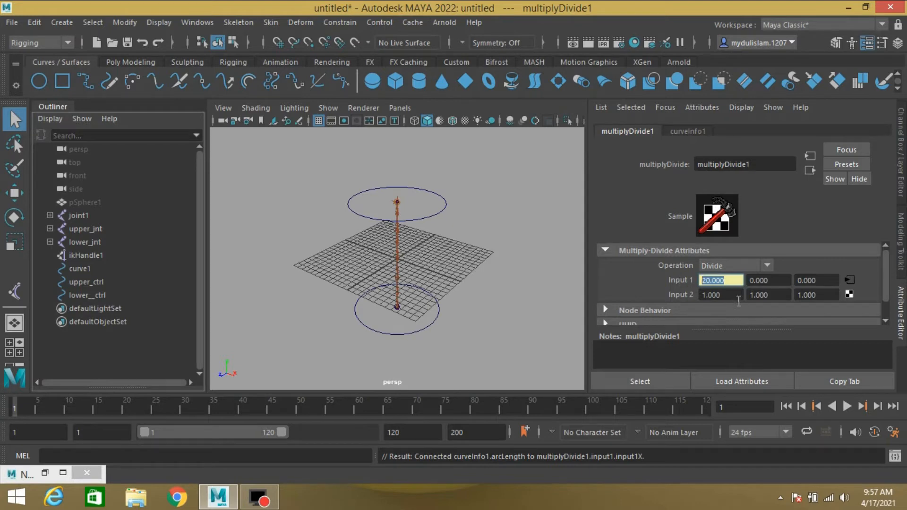
click(733, 296)
key(ctrl+v)
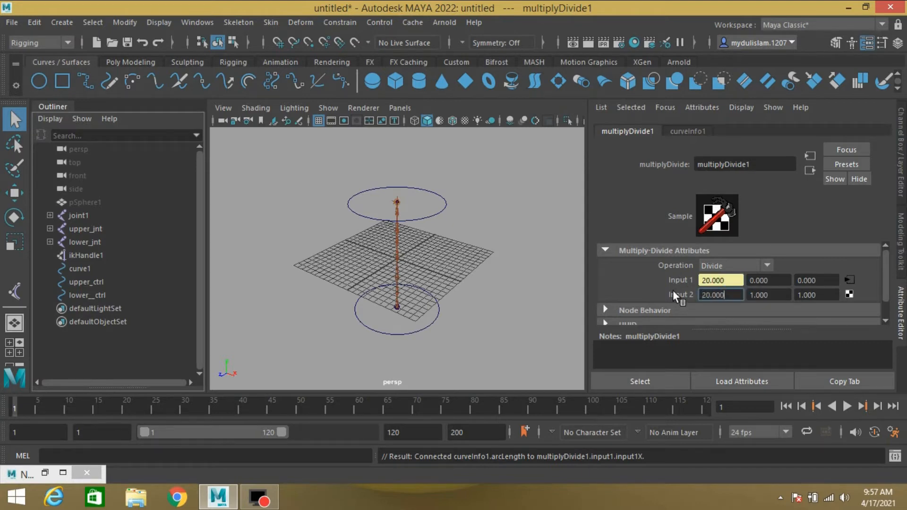
- Unhide the sphere pSphere1
click(88, 202)
key(h)
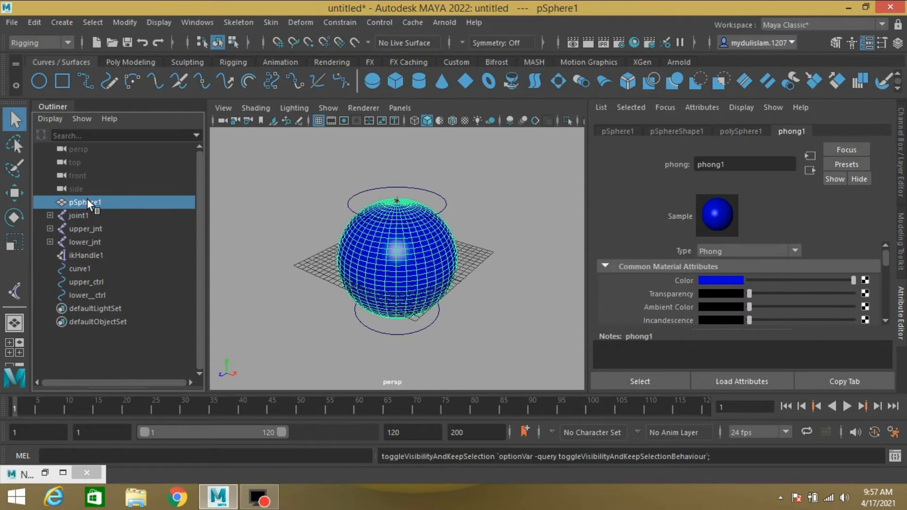
- Select joint1 and turn on X-ray shading in the viewport
click(72, 217)
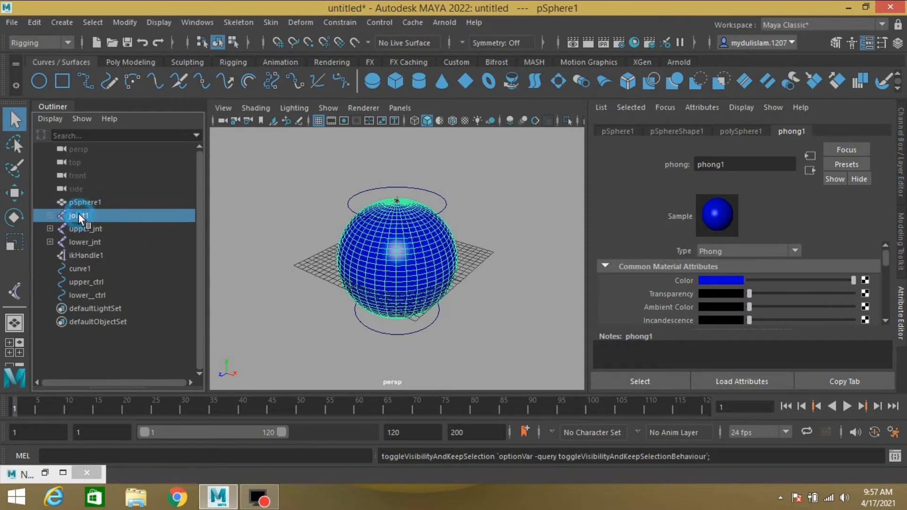
key(ctrl+a)
click(587, 121)
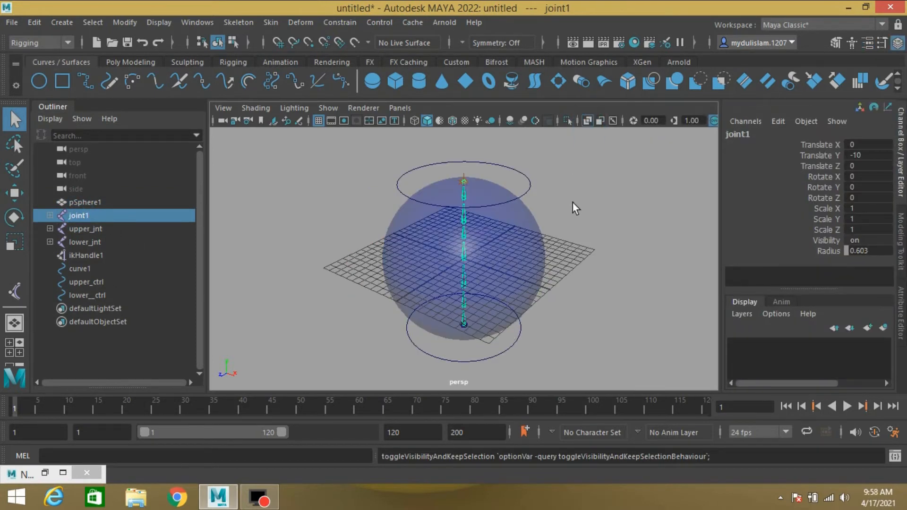
- Add the sphere to the selection and bind skin to joint1 with reset default Bind Skin options
shift+click(529, 253)
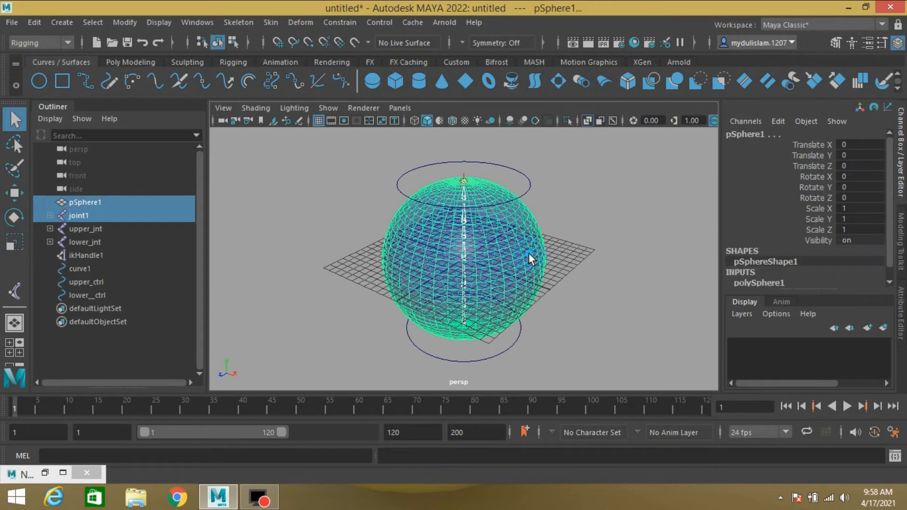
click(273, 20)
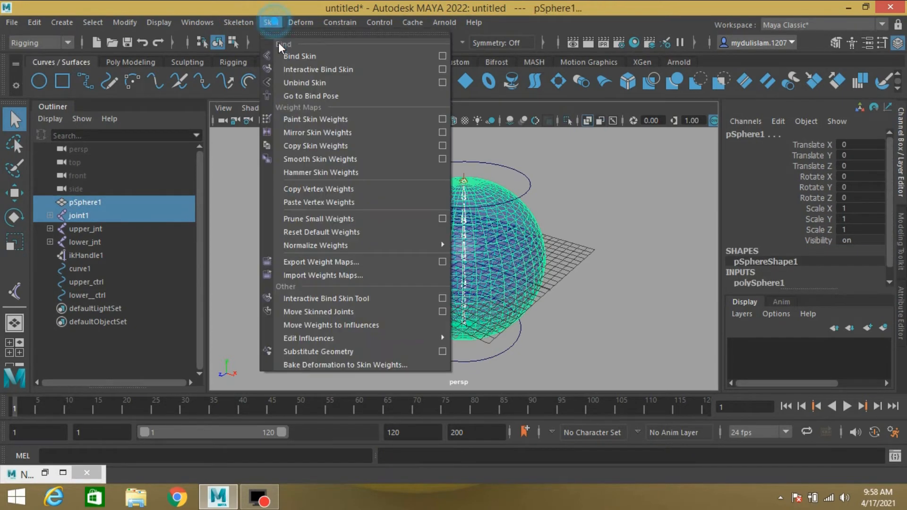
click(444, 55)
click(59, 122)
click(77, 144)
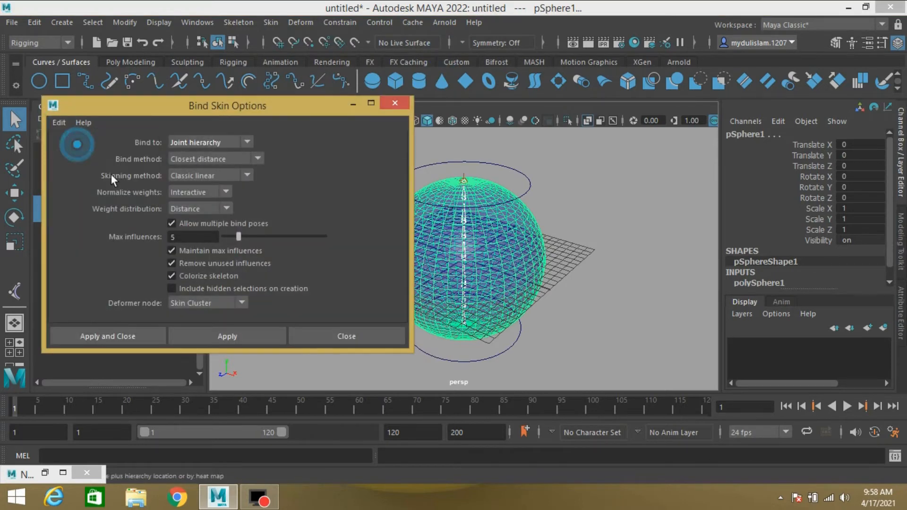
click(108, 336)
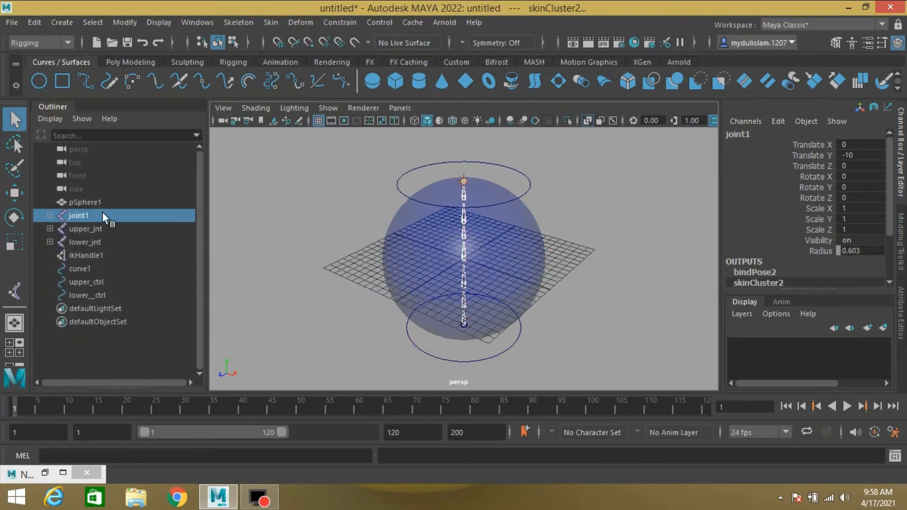
- Rename the multiplyDivide1 node stretch in the Node Editor
drag(531, 187, 465, 198)
click(14, 193)
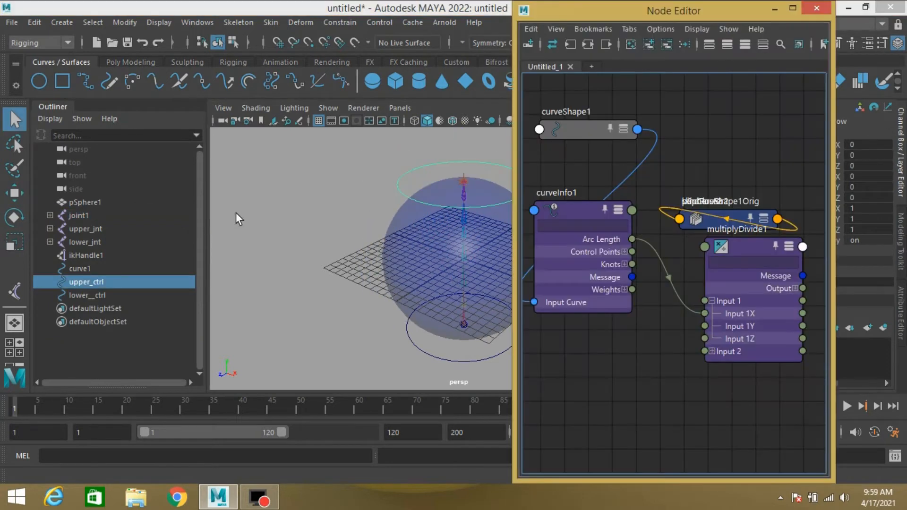
drag(739, 245, 712, 291)
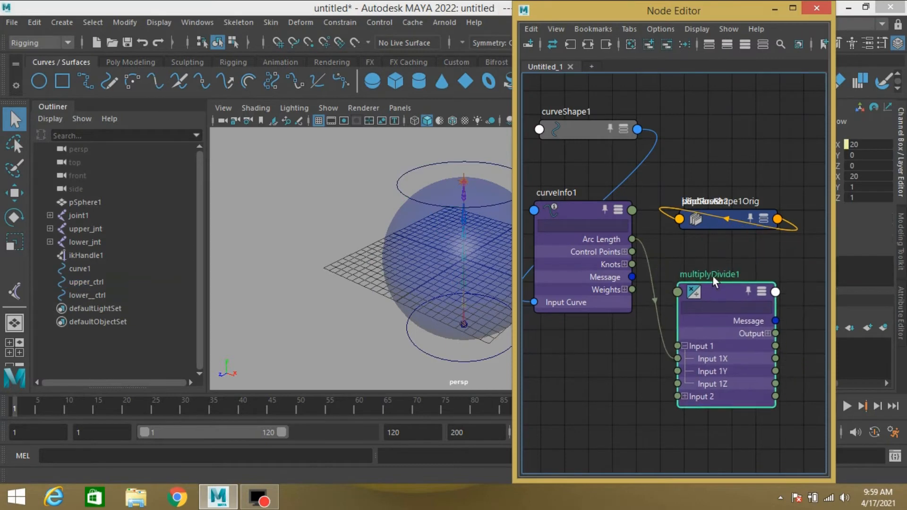
double_click(713, 274)
text(st)
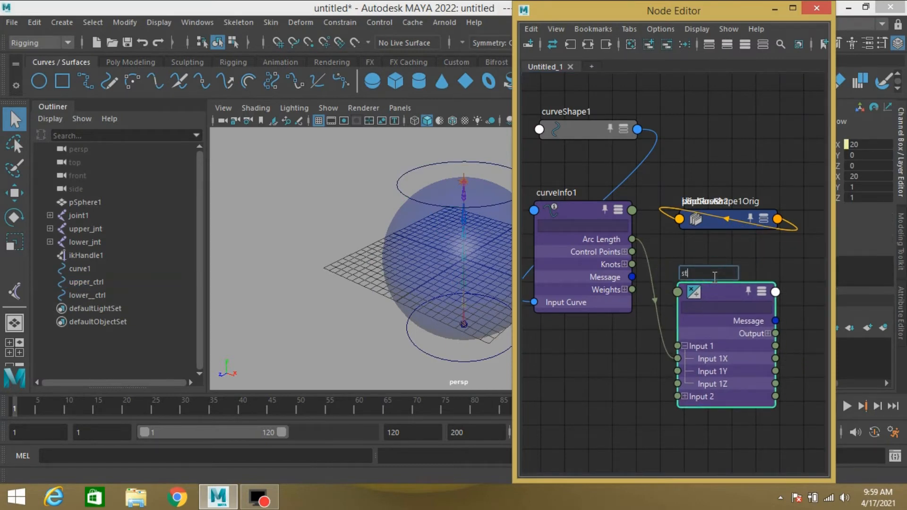
text(retch)
- Open the Connection Editor and load the stretch node into its left side
click(185, 25)
mouse_move(303, 67)
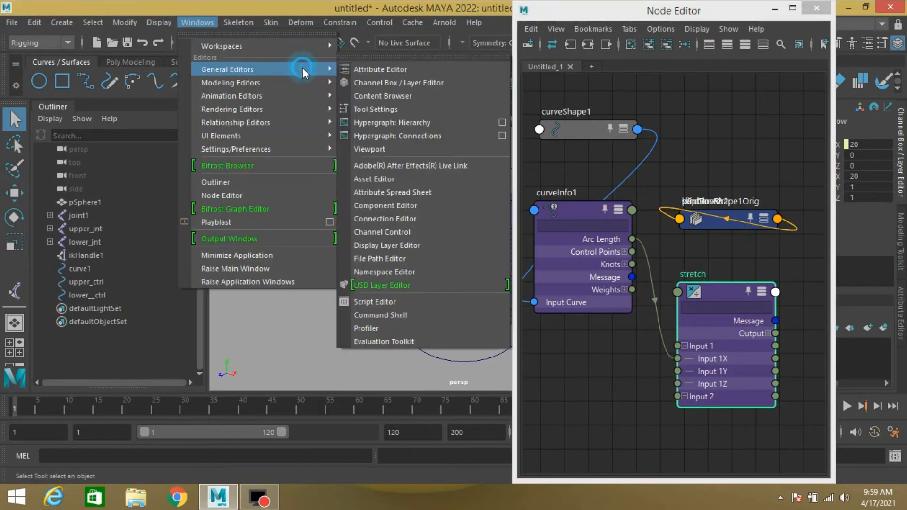
click(381, 219)
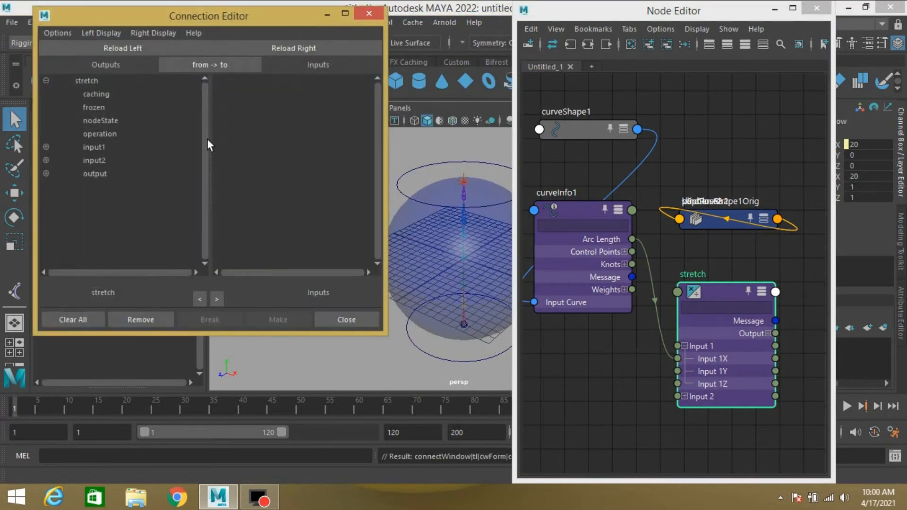
click(727, 305)
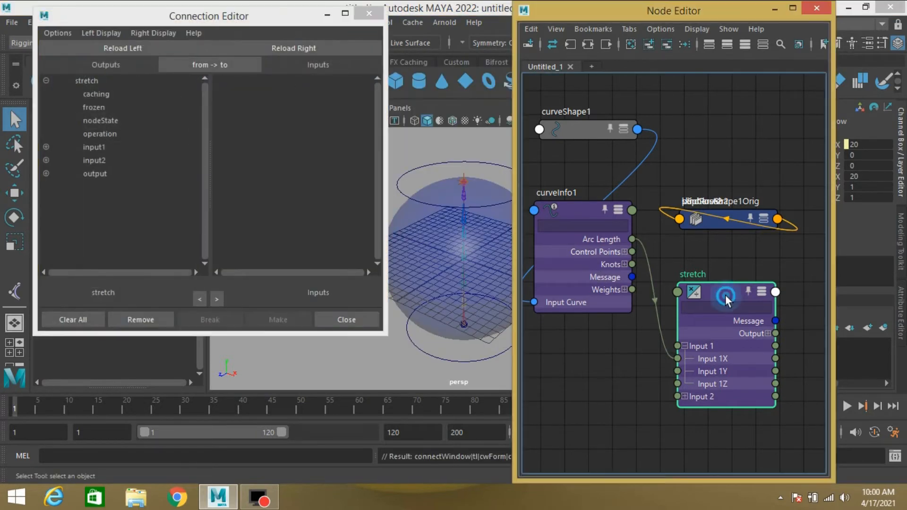
click(109, 47)
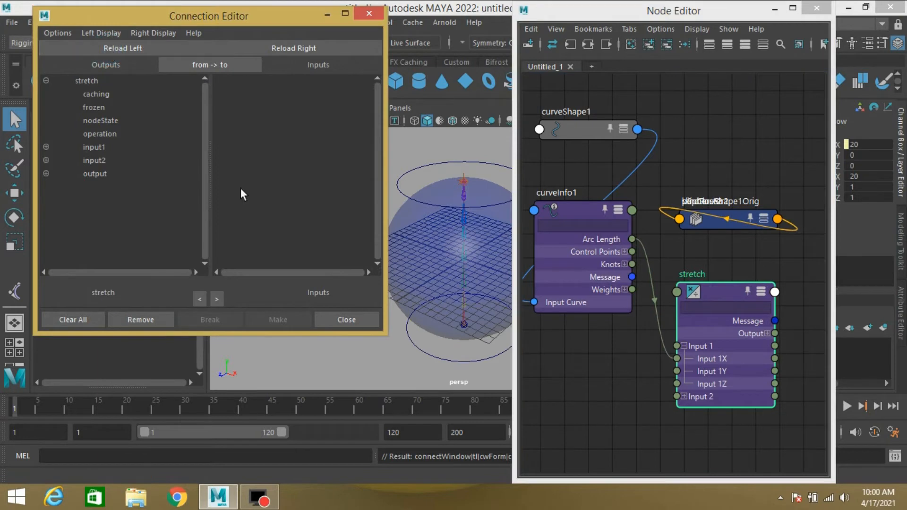
- Select the whole joint1 hierarchy, load it into the right side, and show keyable attributes only
click(321, 18)
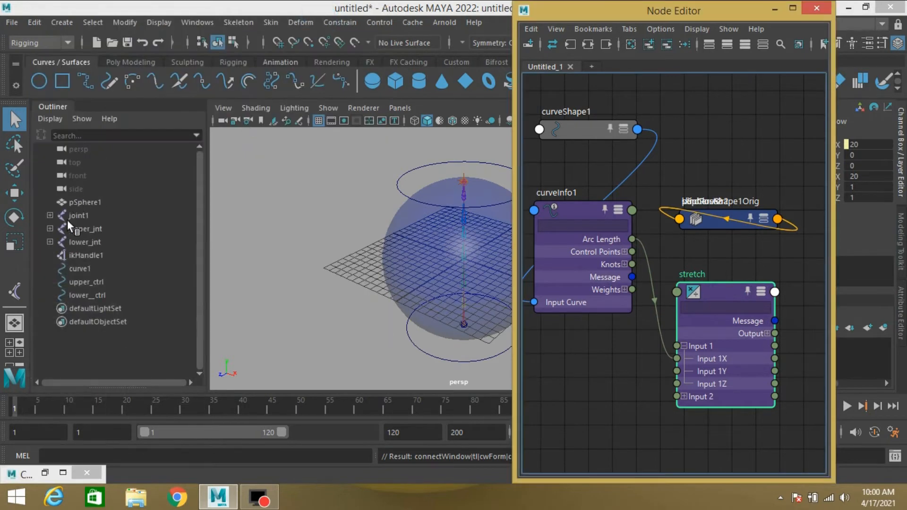
click(70, 214)
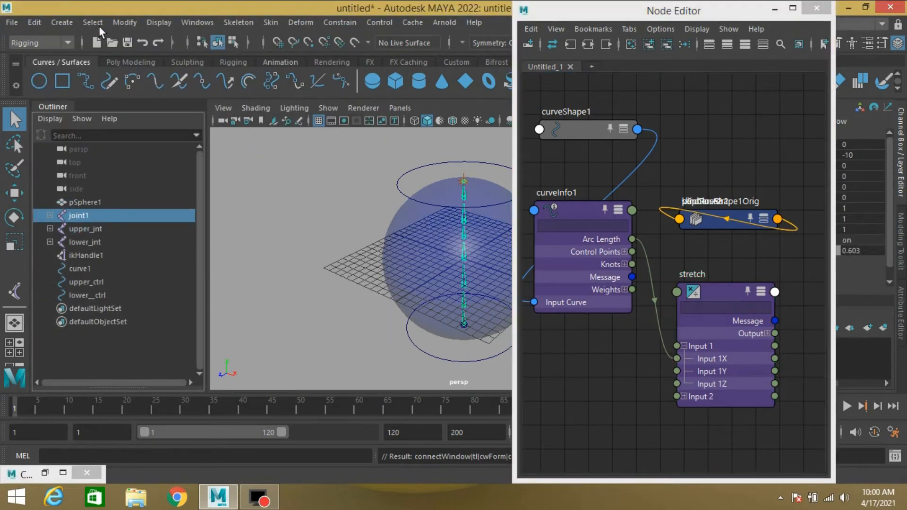
click(94, 22)
click(105, 99)
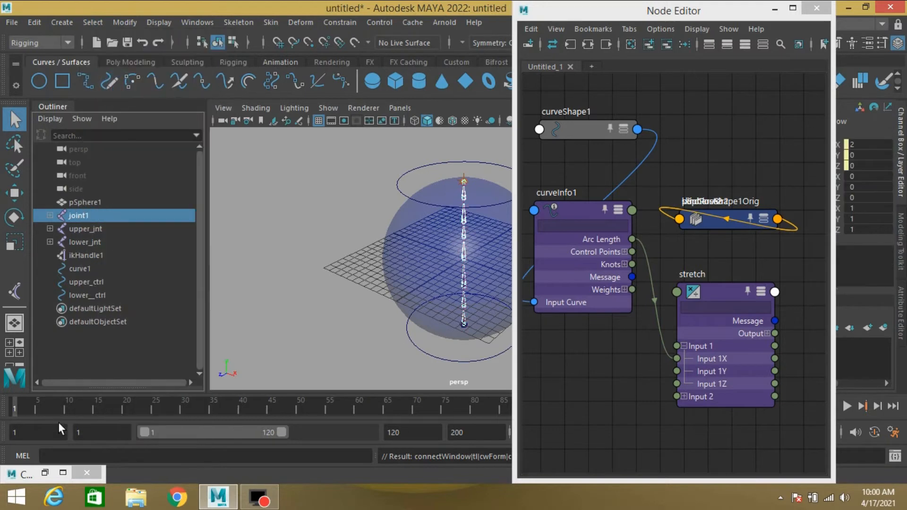
click(45, 473)
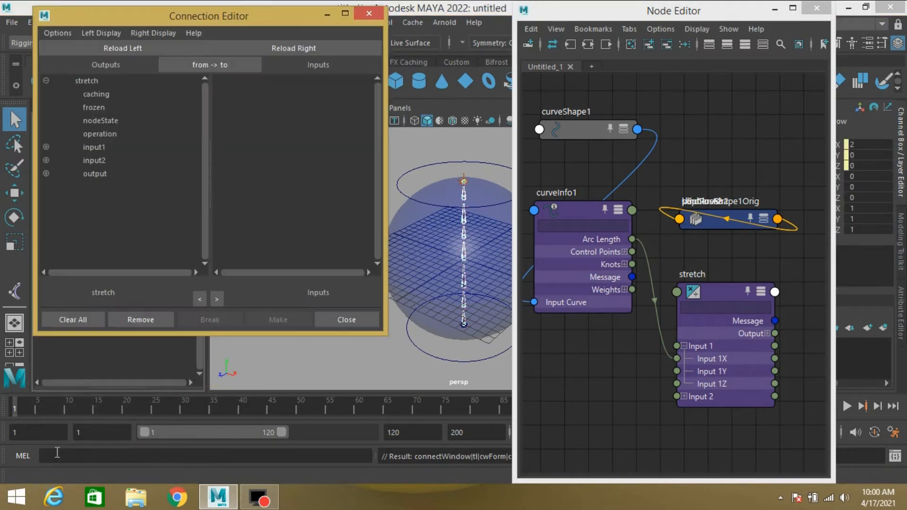
click(291, 50)
click(142, 35)
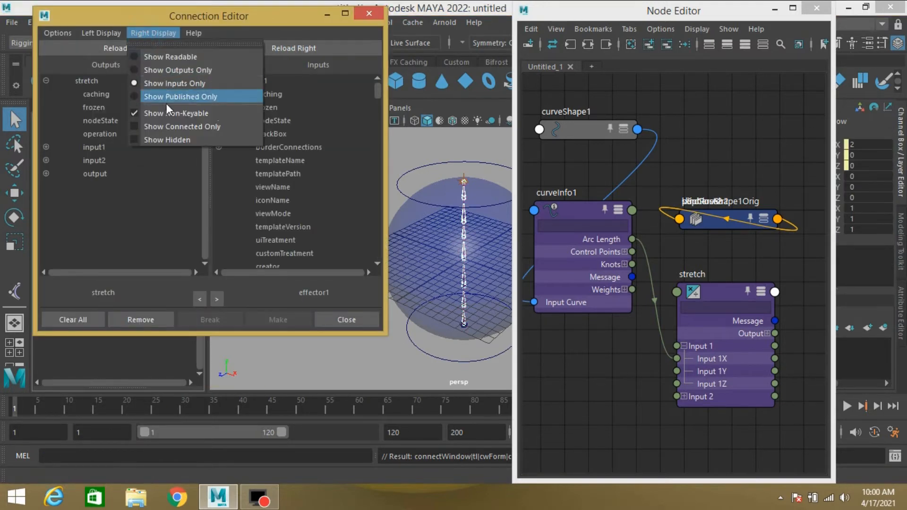
click(158, 114)
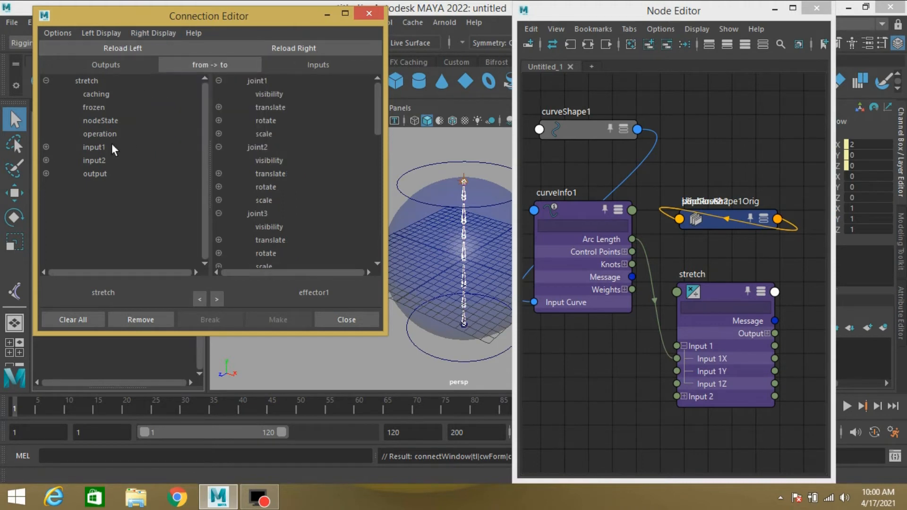
- Connect the stretch node's outputX to joint1's scaleX
click(46, 173)
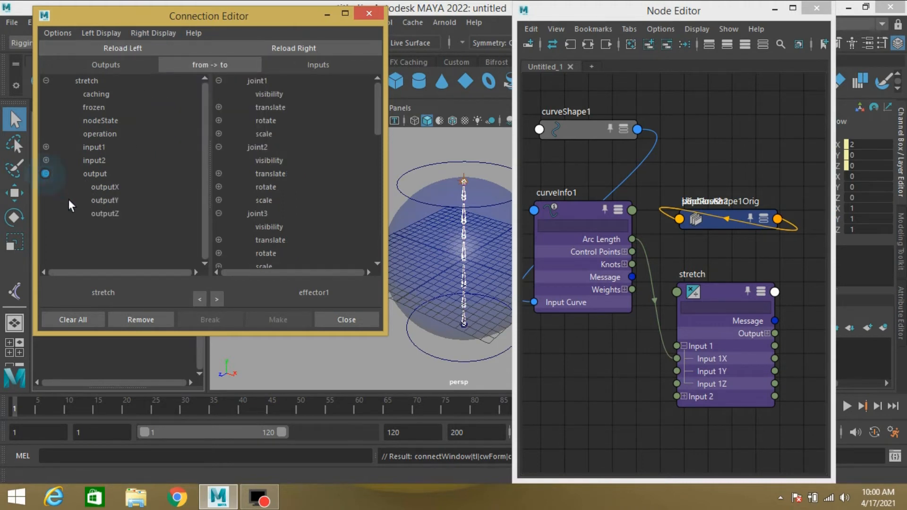
click(108, 187)
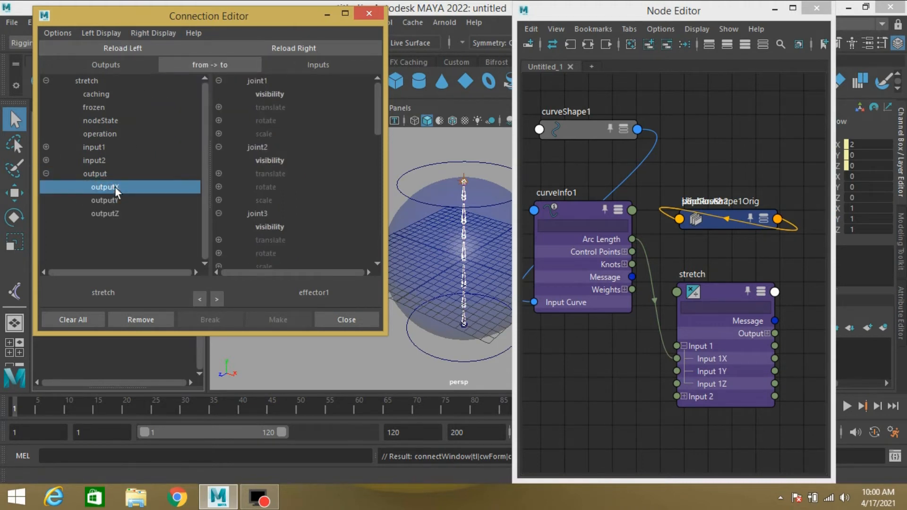
click(219, 134)
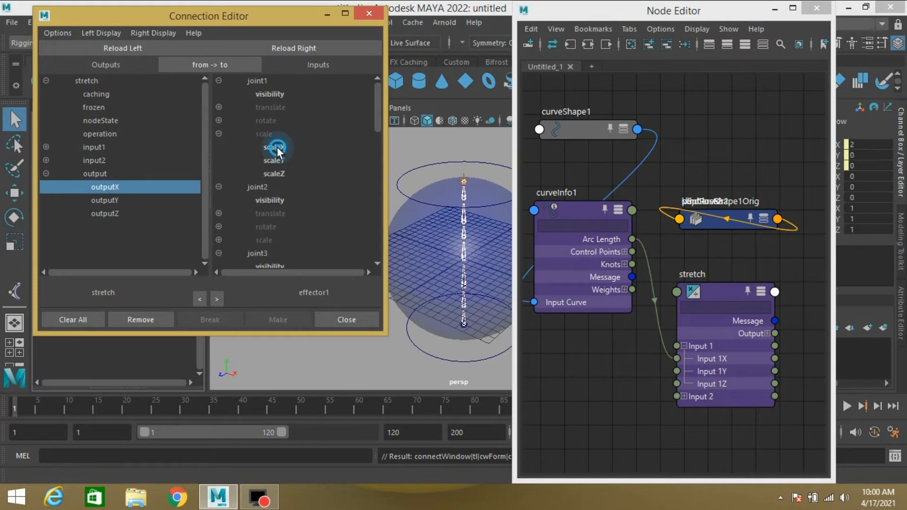
click(277, 146)
- Connect stretch outputX to scaleX on each remaining joint down to joint8, then close the Connection Editor
scroll(271, 180, down, 5)
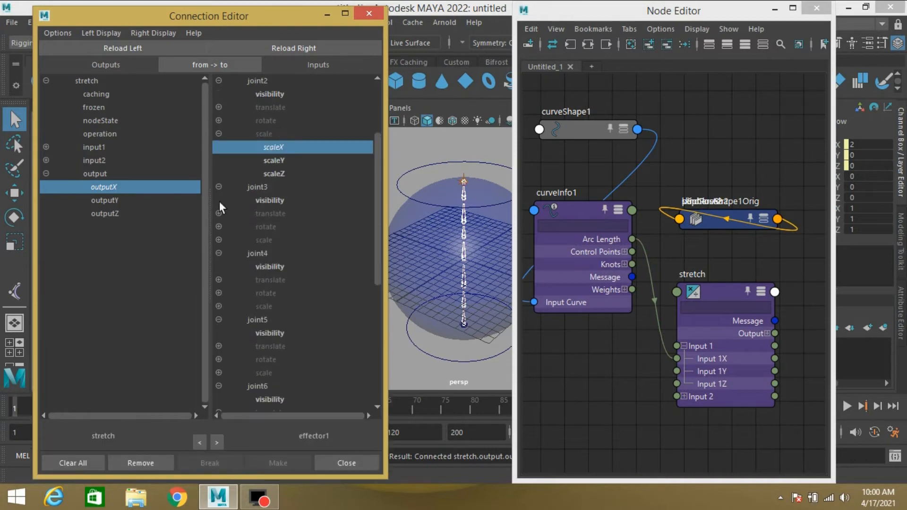
click(219, 240)
click(220, 253)
click(219, 346)
click(273, 360)
click(219, 240)
click(270, 254)
click(219, 240)
click(271, 253)
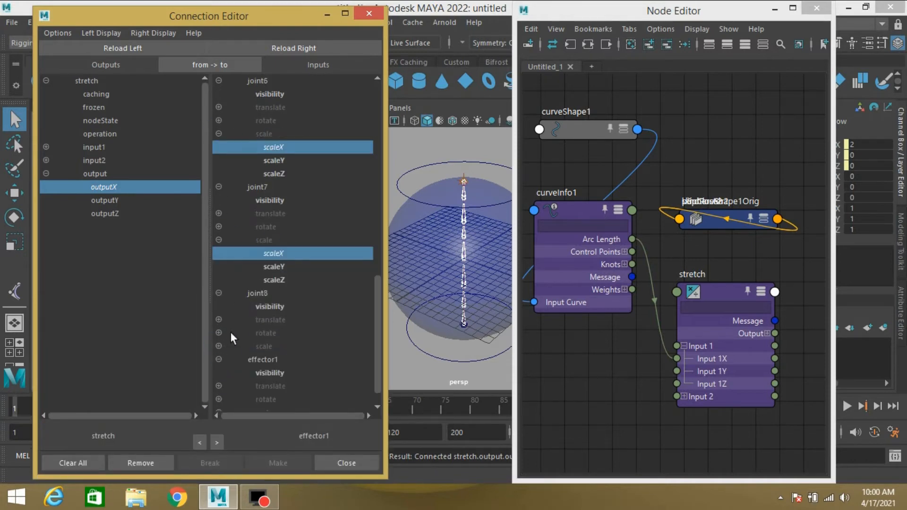
click(219, 346)
click(271, 359)
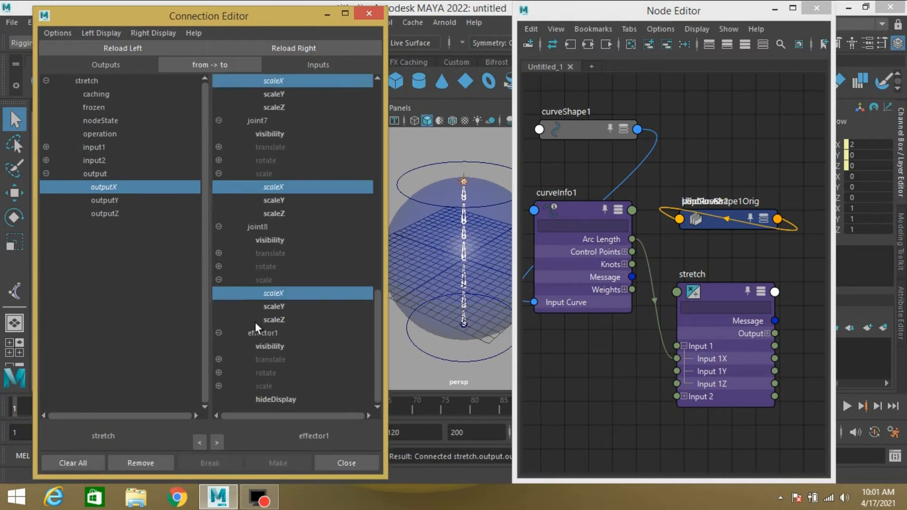
click(333, 463)
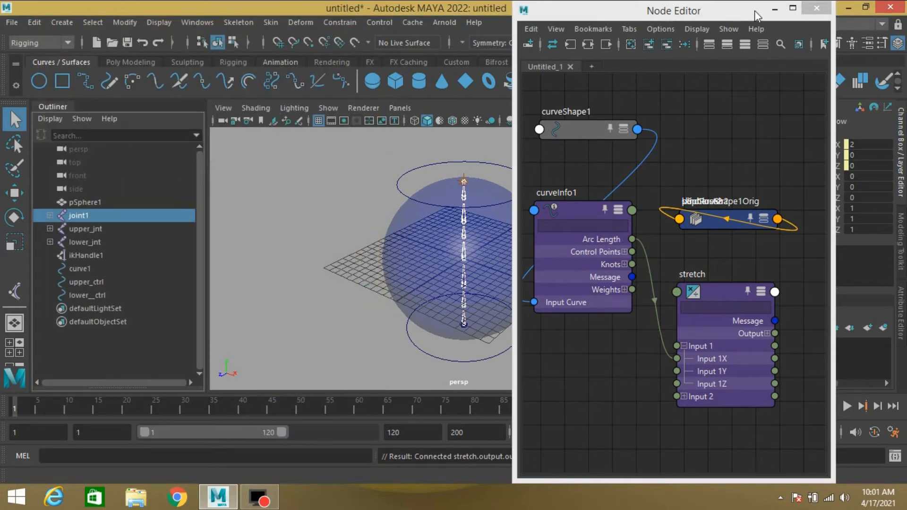
- Test the rig by moving upper_ctrl up about 1.9 units
click(776, 9)
click(776, 9)
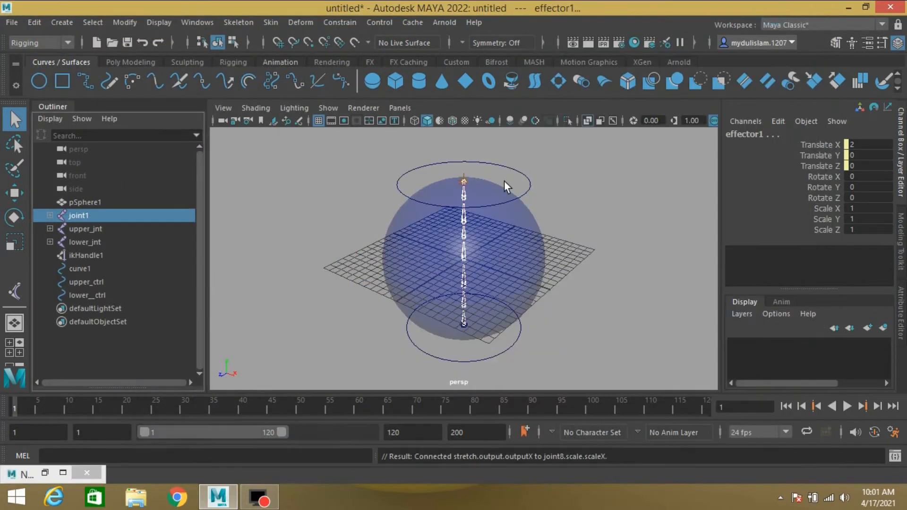
drag(523, 171, 538, 187)
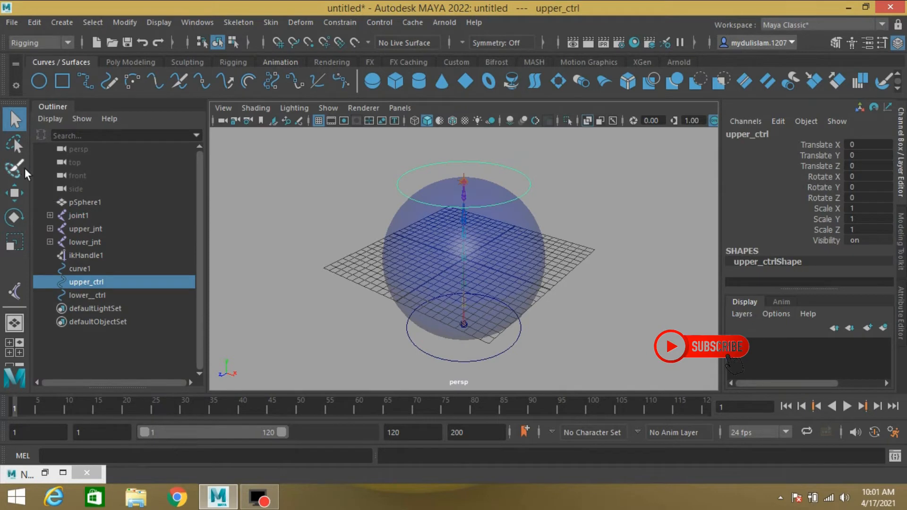
click(14, 193)
scroll(460, 237, down, 5)
drag(464, 171, 472, 190)
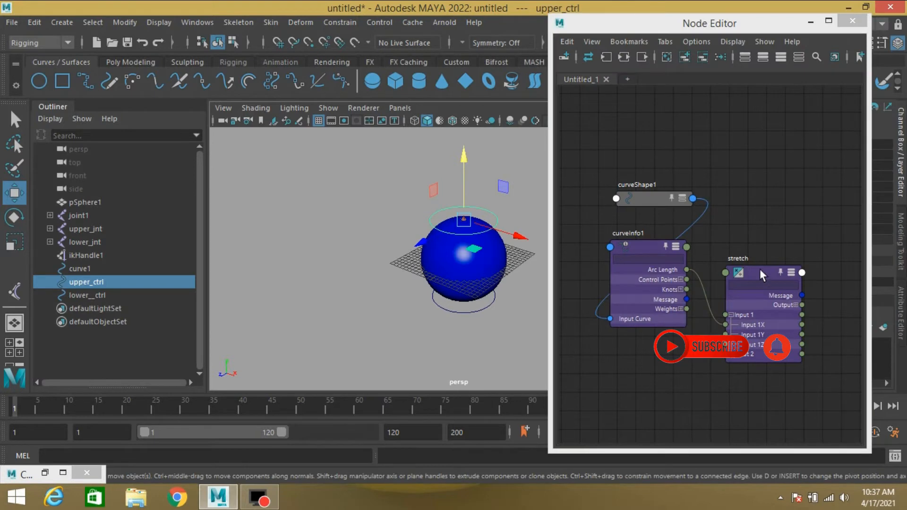
- Duplicate the stretch node in the Node Editor and rename the copy squash
click(760, 268)
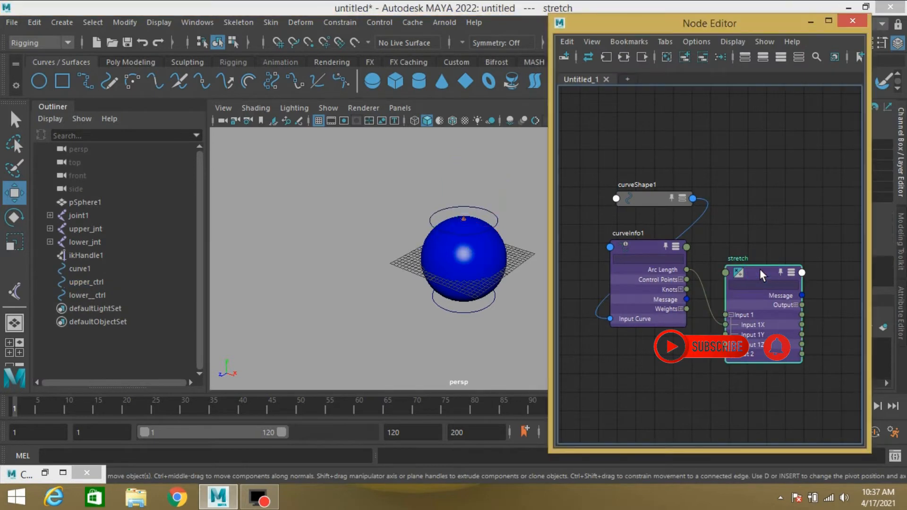
key(ctrl+d)
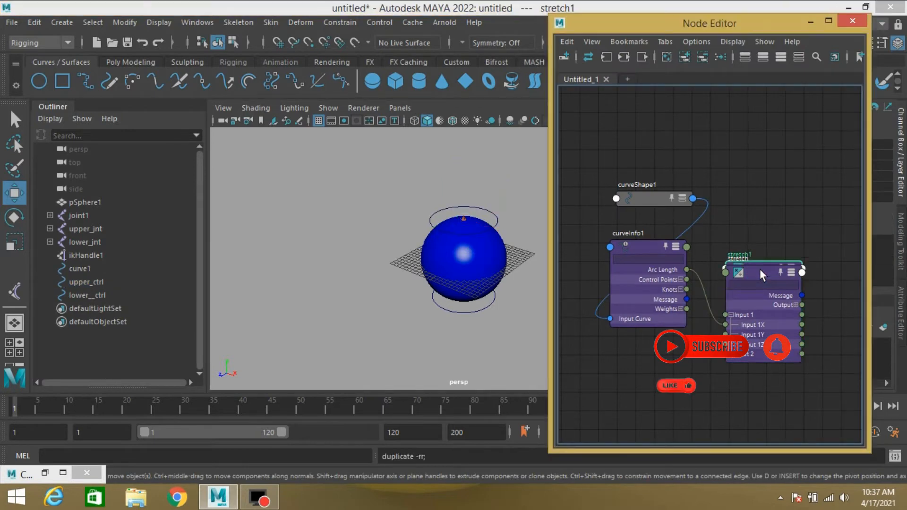
click(745, 57)
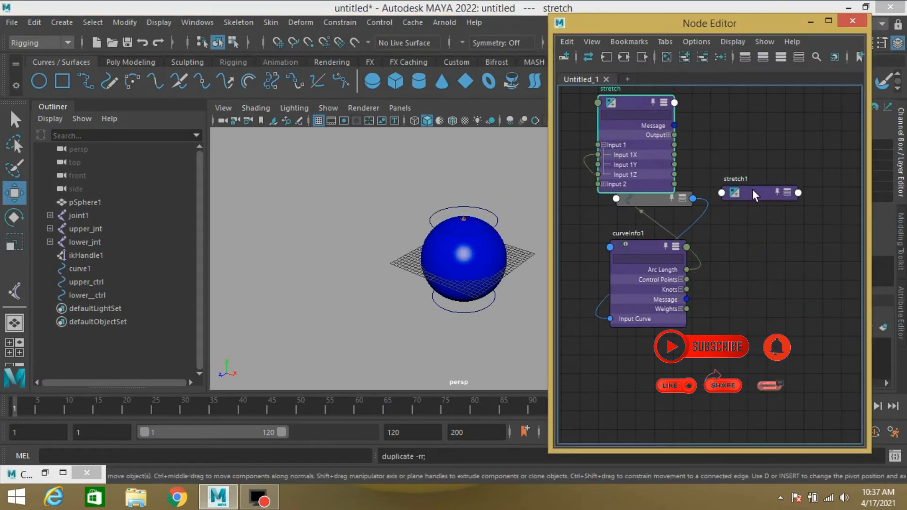
double_click(740, 178)
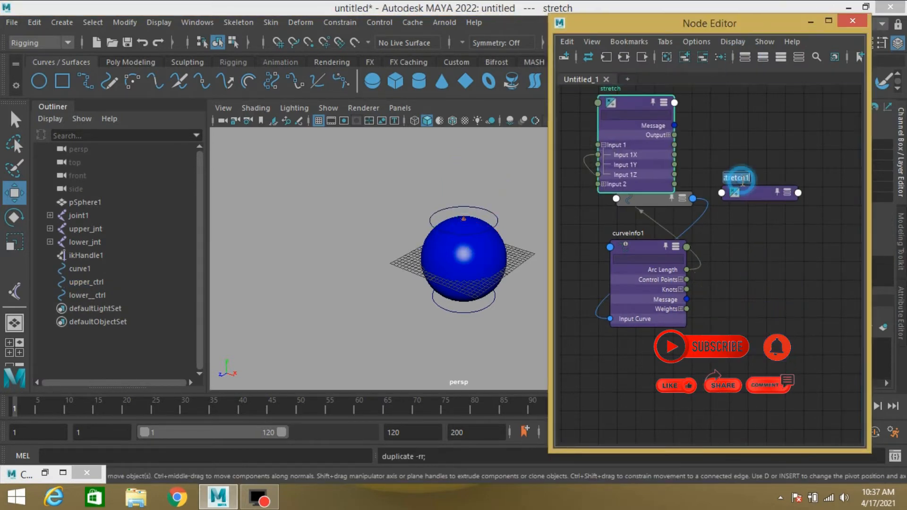
text(squash)
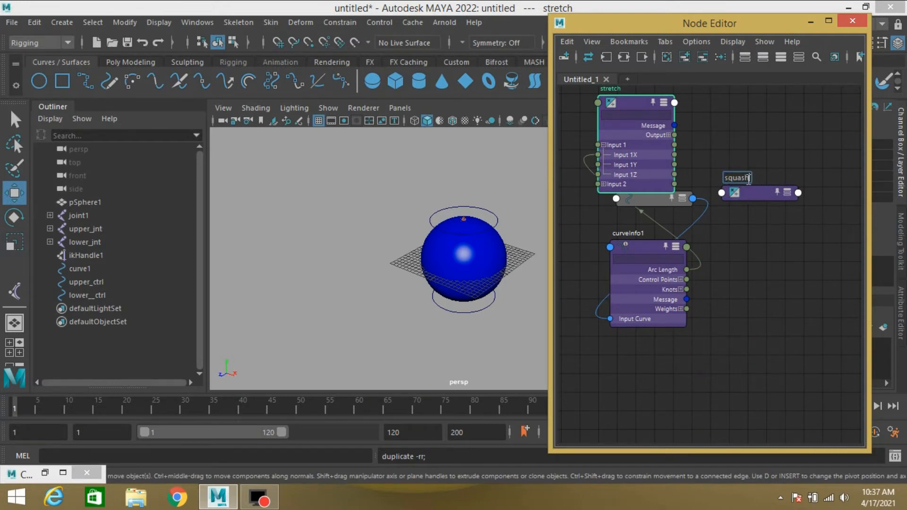
key(Return)
- Make four duplicates of the squash node and spread them out in the Node Editor
drag(751, 193, 766, 253)
key(ctrl+d)
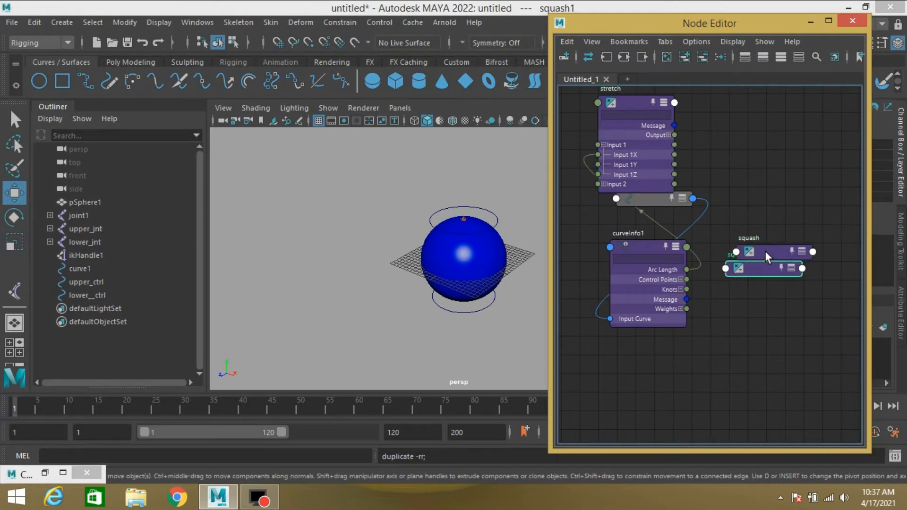
drag(758, 267, 757, 302)
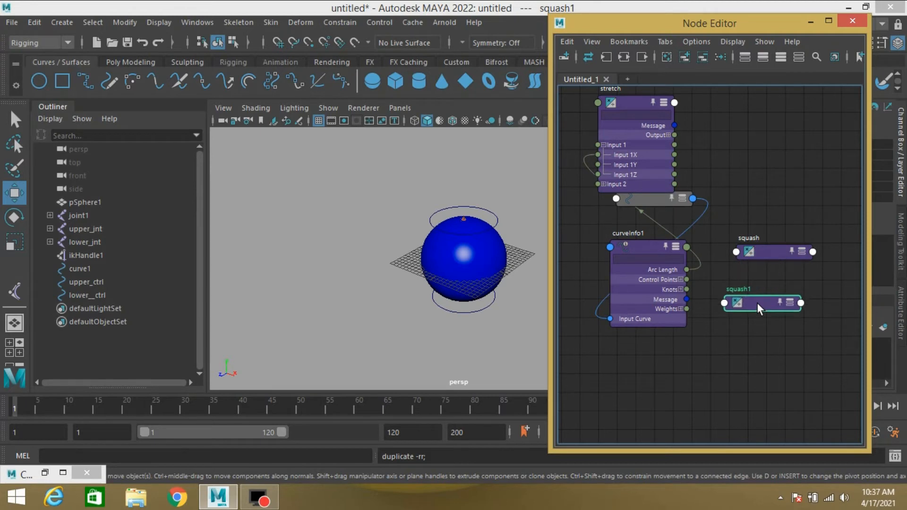
key(ctrl+d)
key(ctrl+d)
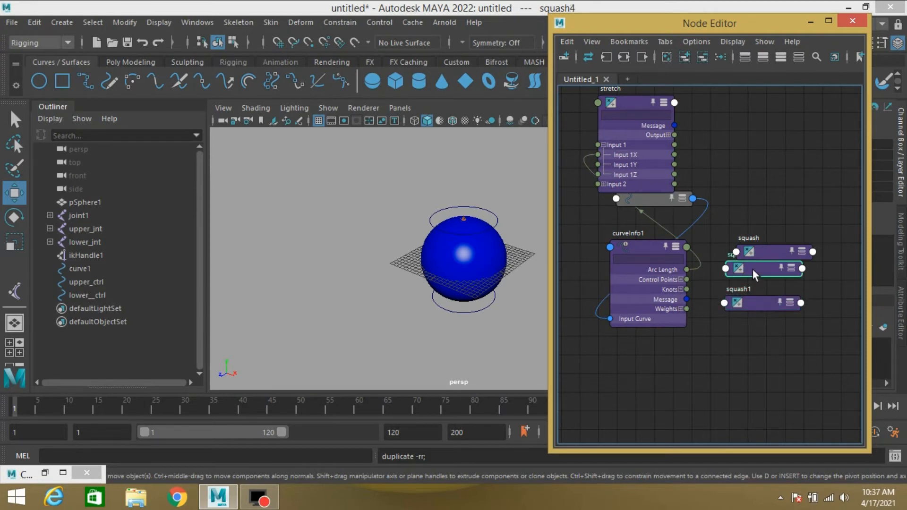
drag(752, 269, 715, 353)
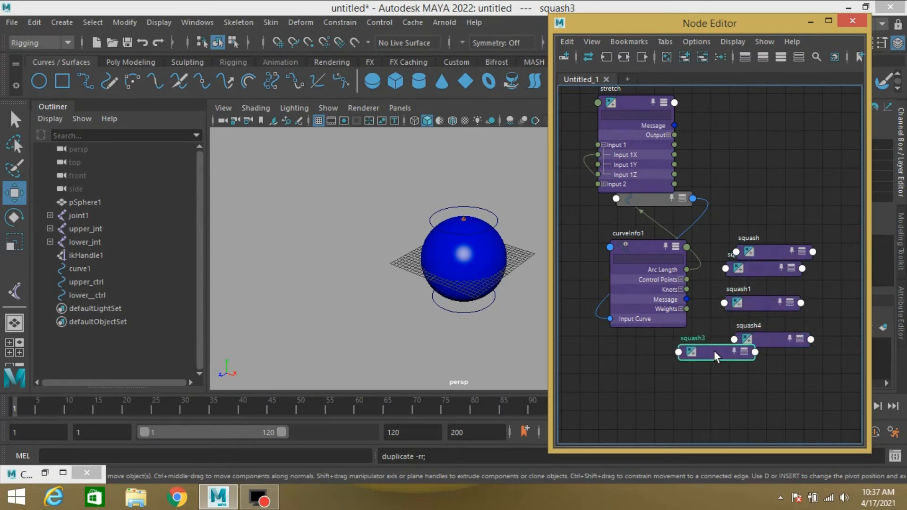
drag(755, 302, 638, 390)
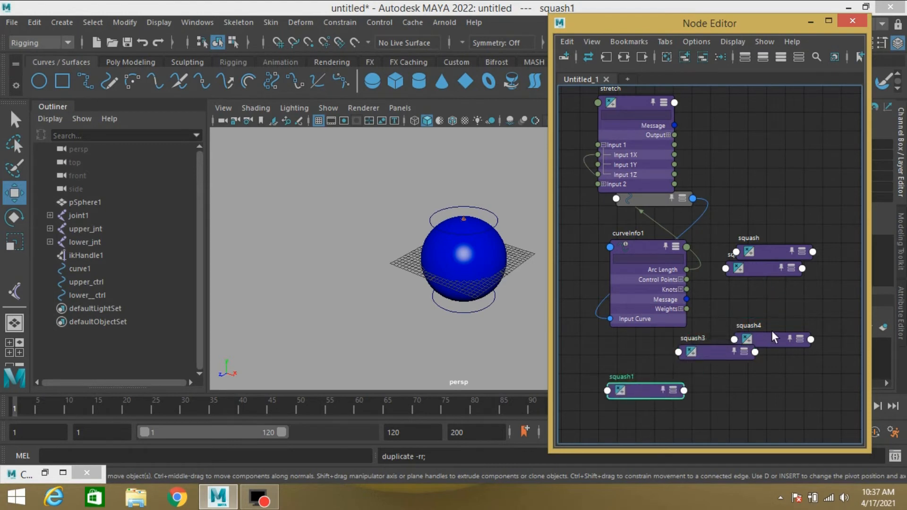
drag(774, 336, 772, 384)
drag(758, 268, 757, 311)
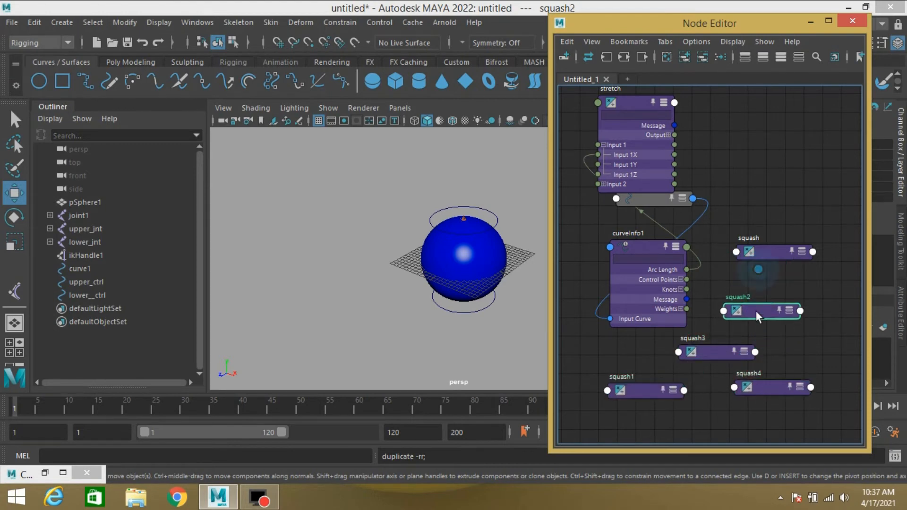
- Rename the four squash duplicates A, B, C and D
double_click(739, 295)
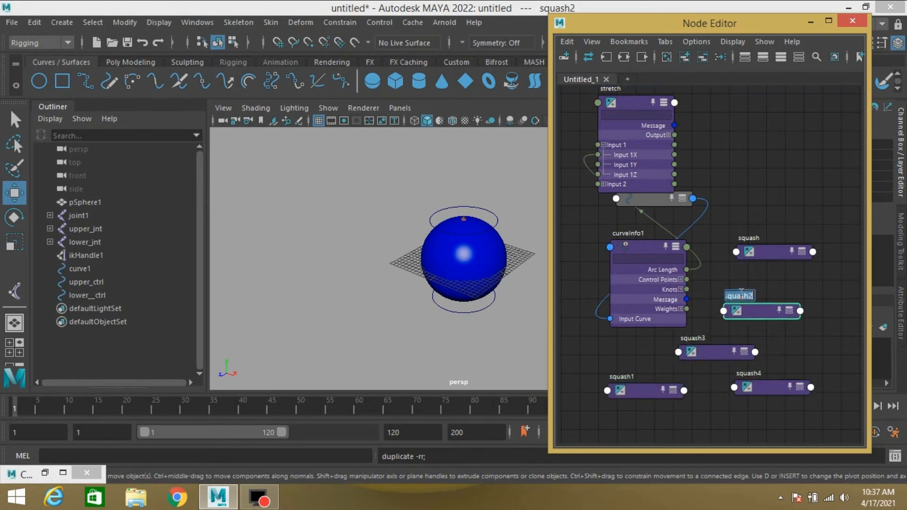
text(A)
double_click(698, 336)
text(B)
double_click(623, 377)
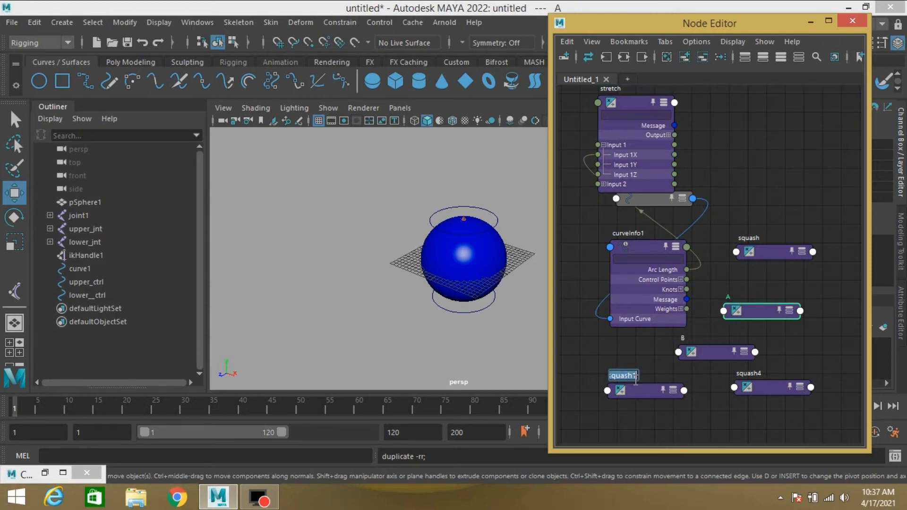
text(C)
double_click(757, 372)
text(D)
- Reposition node A and expand the squash node to show its attributes
drag(757, 310, 728, 375)
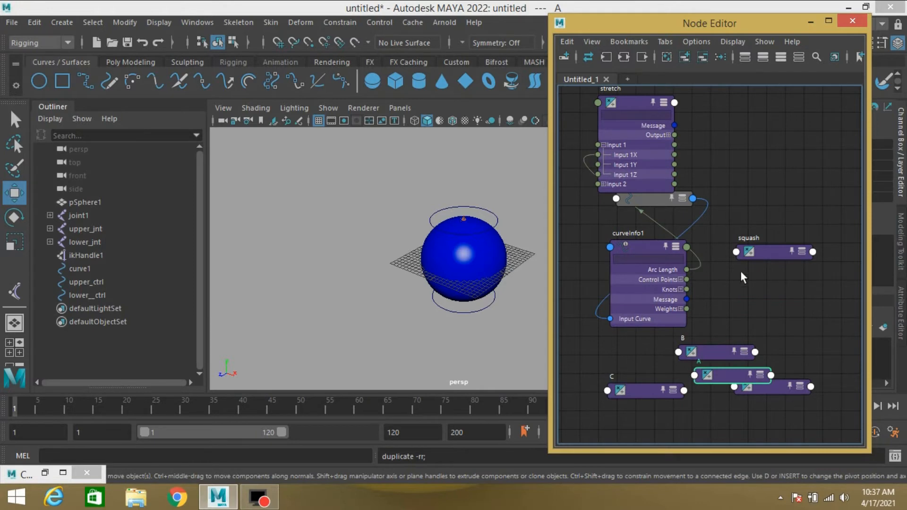
click(766, 256)
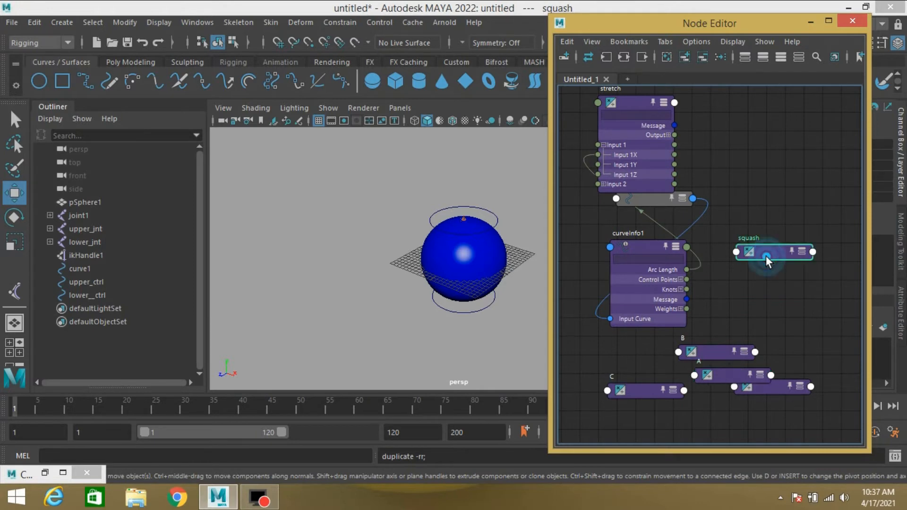
click(781, 57)
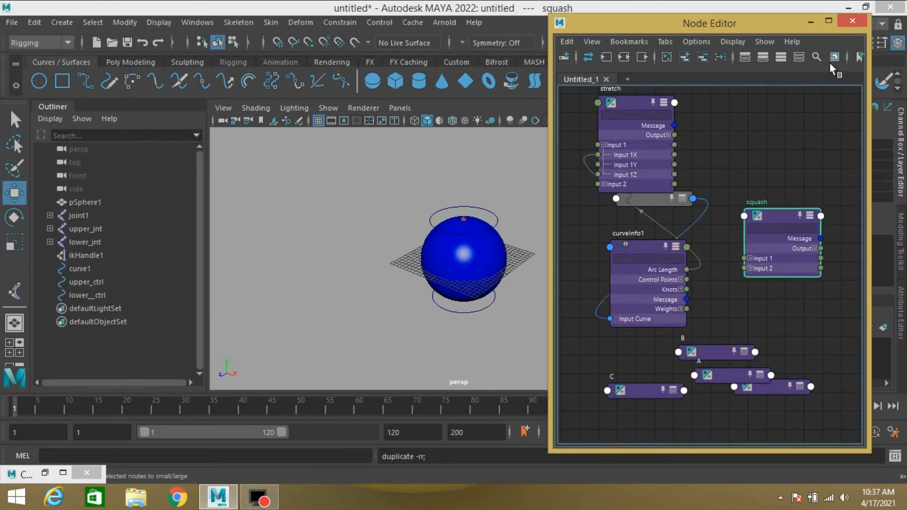
- Connect curveInfo1's Arc Length to the squash node's Input 2X
click(812, 22)
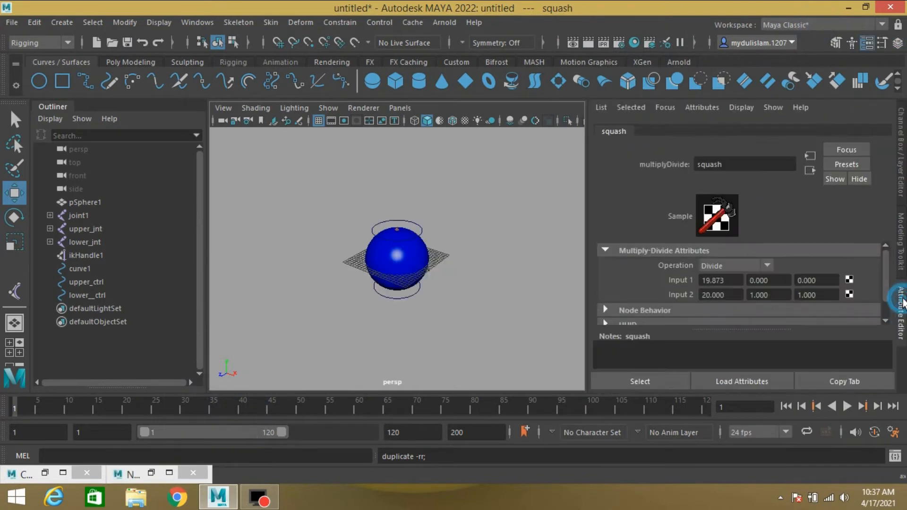
click(902, 302)
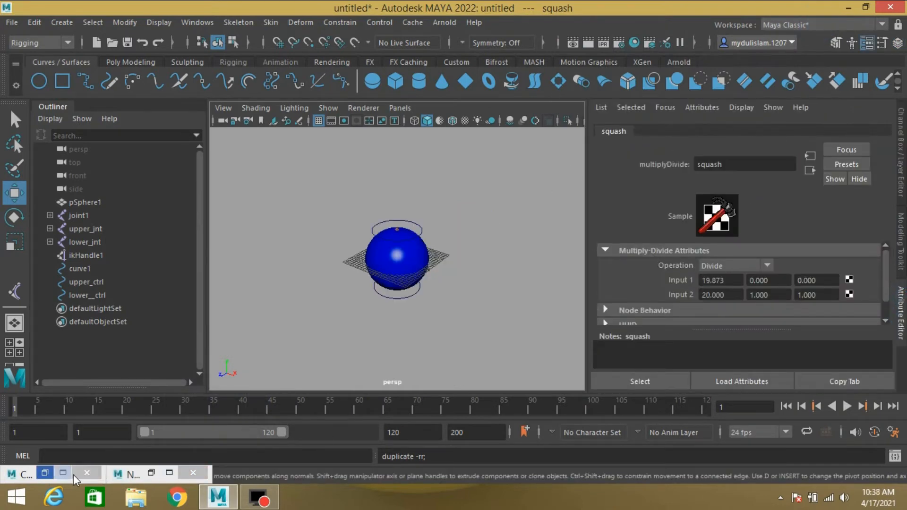
click(151, 473)
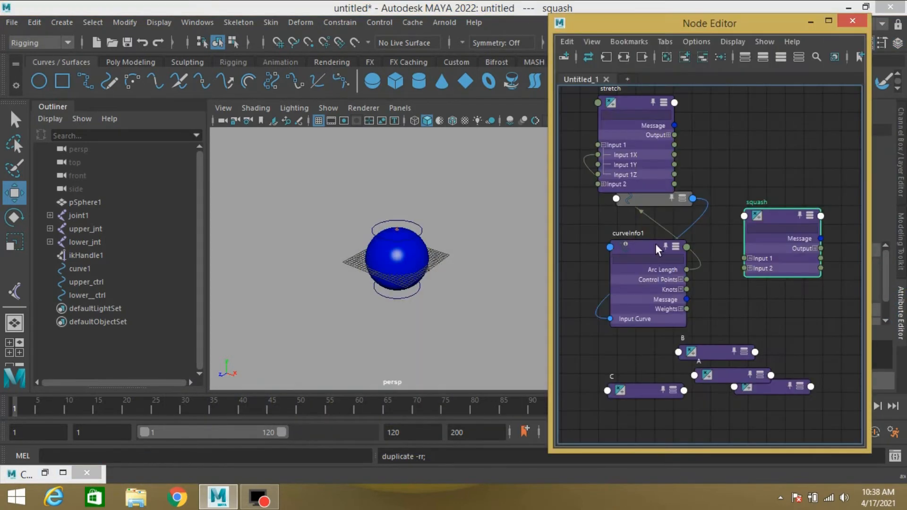
click(749, 268)
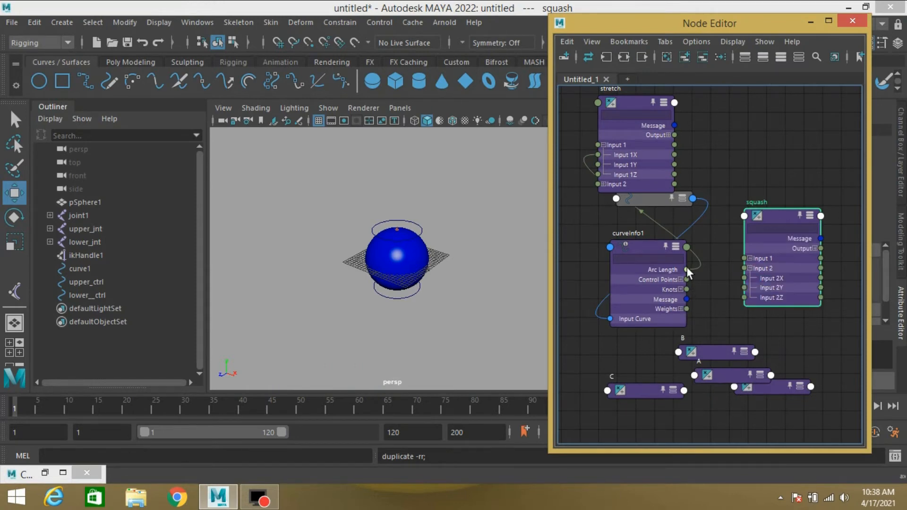
drag(687, 269, 750, 277)
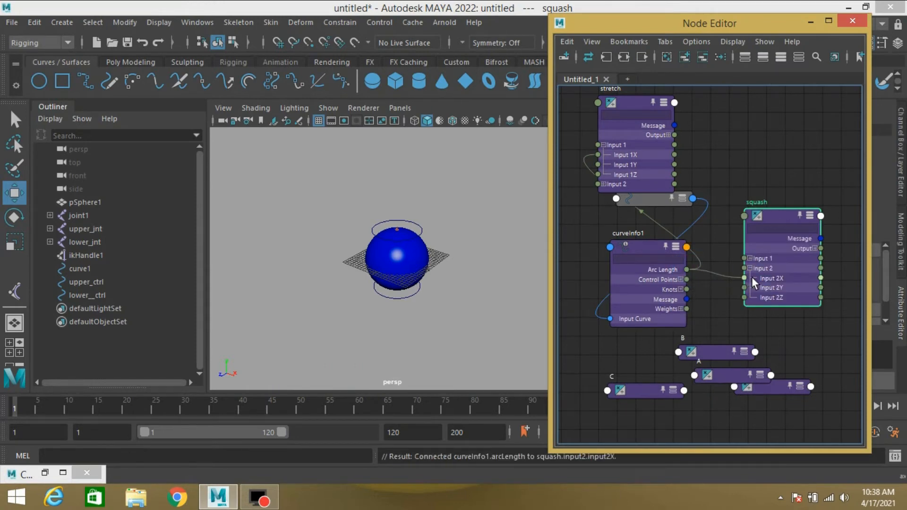
- Add a keyable float attribute SquaA with default value 2 to upper_ctrl
click(83, 281)
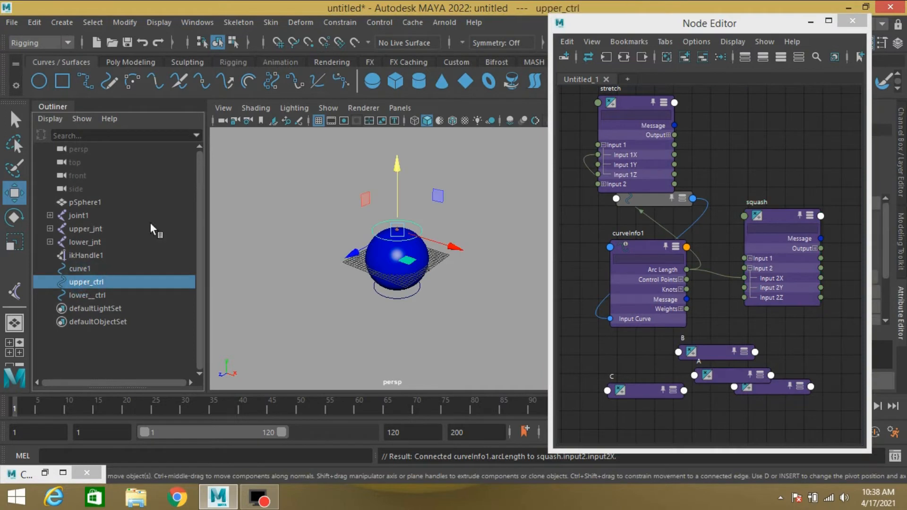
click(809, 21)
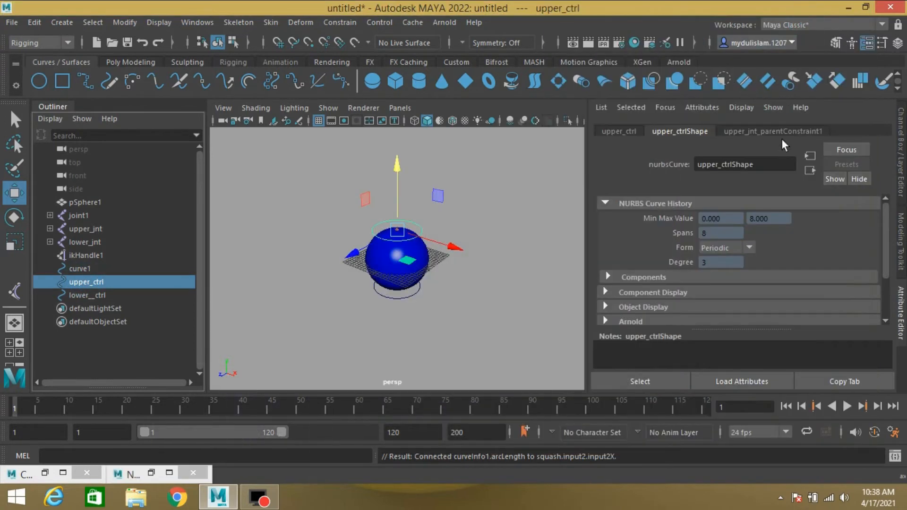
click(900, 141)
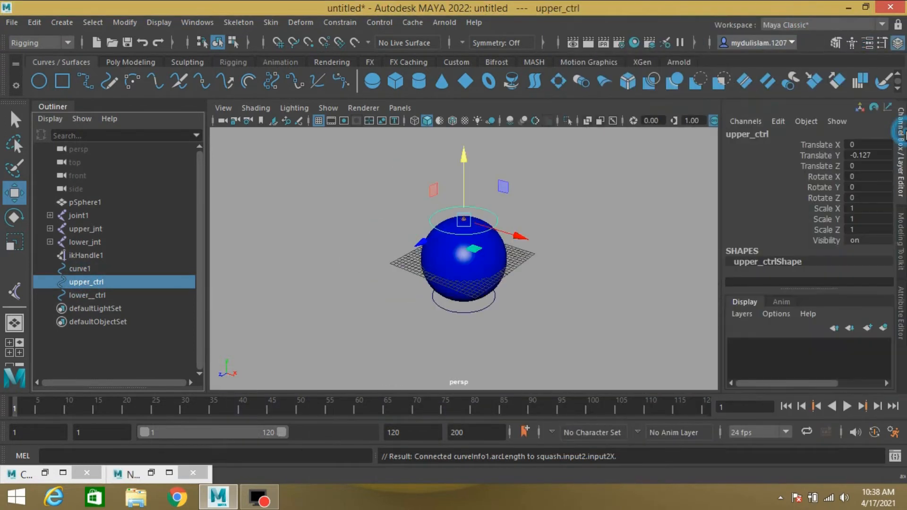
click(784, 120)
click(792, 228)
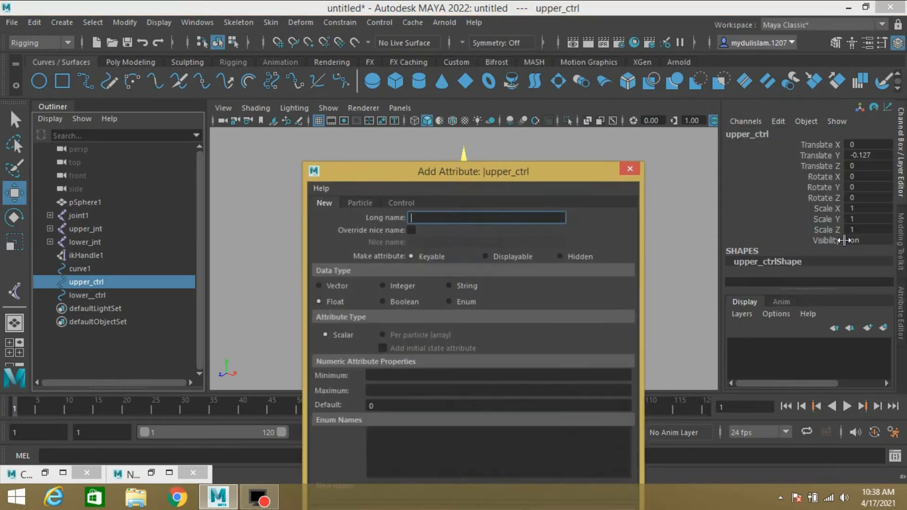
drag(503, 170, 563, 49)
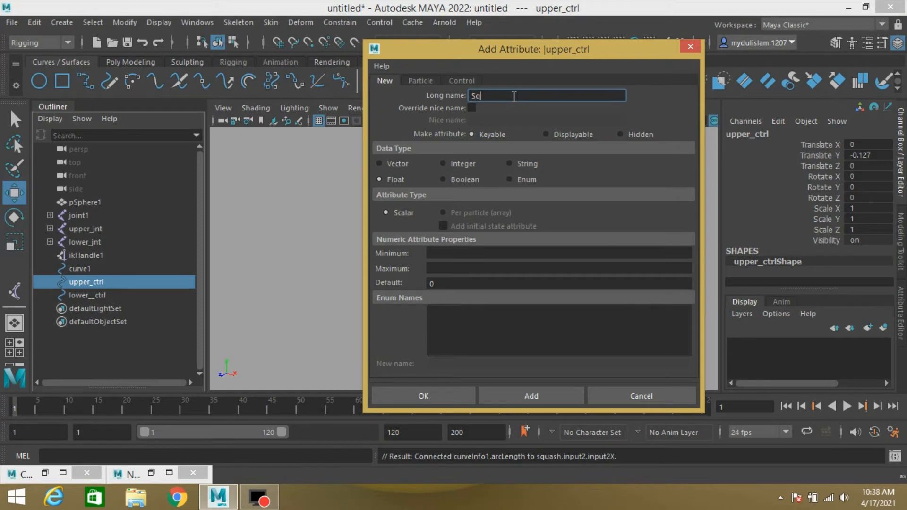
text(SquaA)
double_click(514, 95)
click(451, 283)
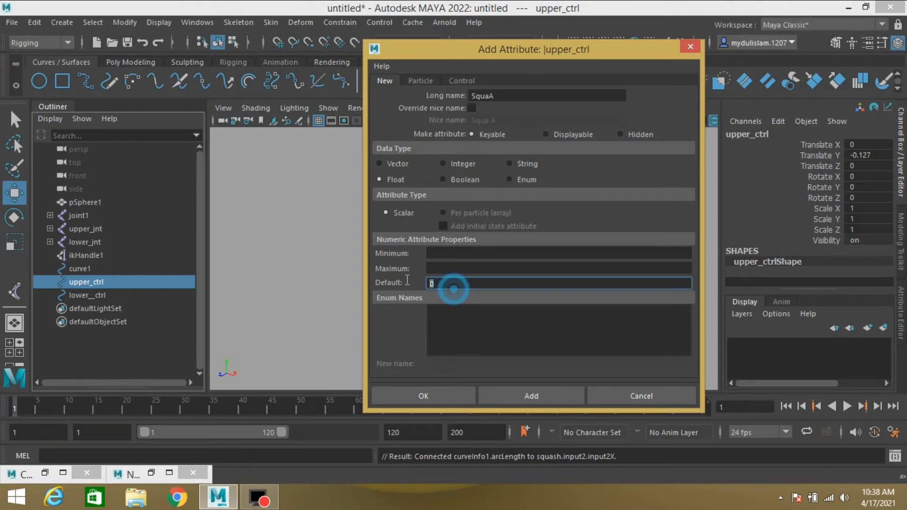
text(2)
click(517, 395)
- Add a float attribute SquaB with default value 2.1 to upper_ctrl
click(500, 96)
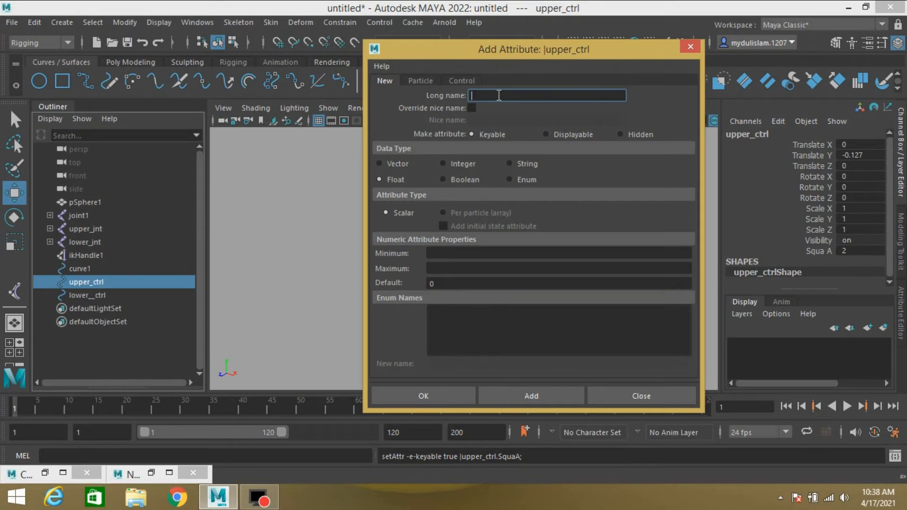
text(SquaA)
text(B)
text(2.1)
drag(438, 284, 419, 282)
click(531, 395)
- Add float attributes SquaC with default 2.3 and SquaD to upper_ctrl
click(491, 96)
text(SquaC)
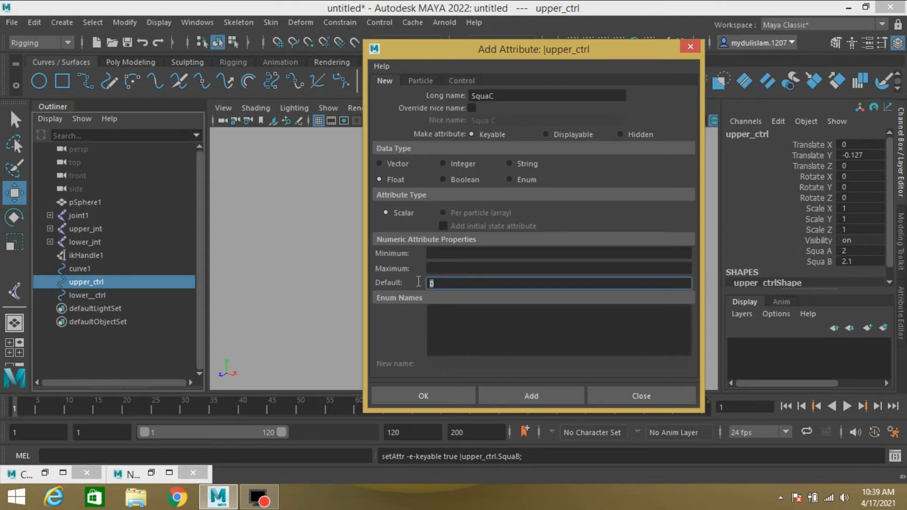
text(2.3)
key(Return)
text(SquaD)
click(429, 396)
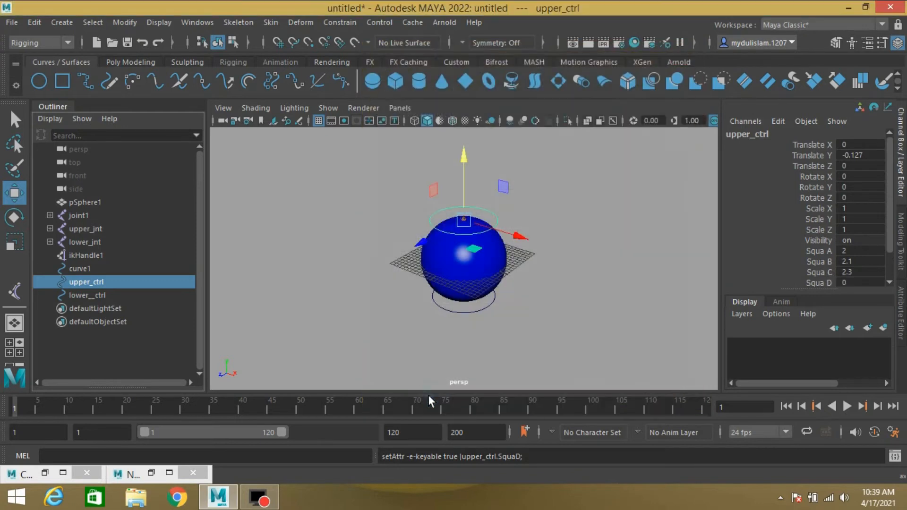
- Rearrange the A, B, C and D nodes in the Node Editor
click(155, 472)
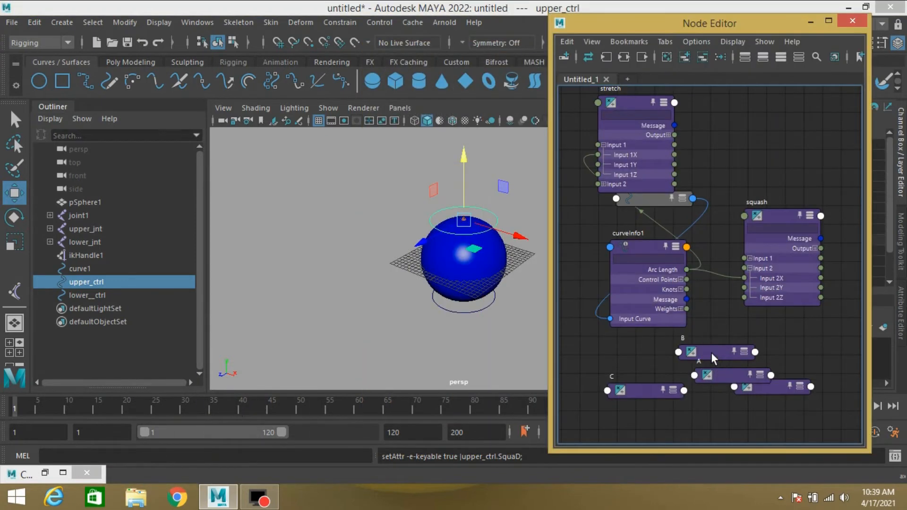
drag(710, 352, 738, 338)
drag(728, 376, 665, 357)
drag(758, 387, 749, 391)
click(643, 358)
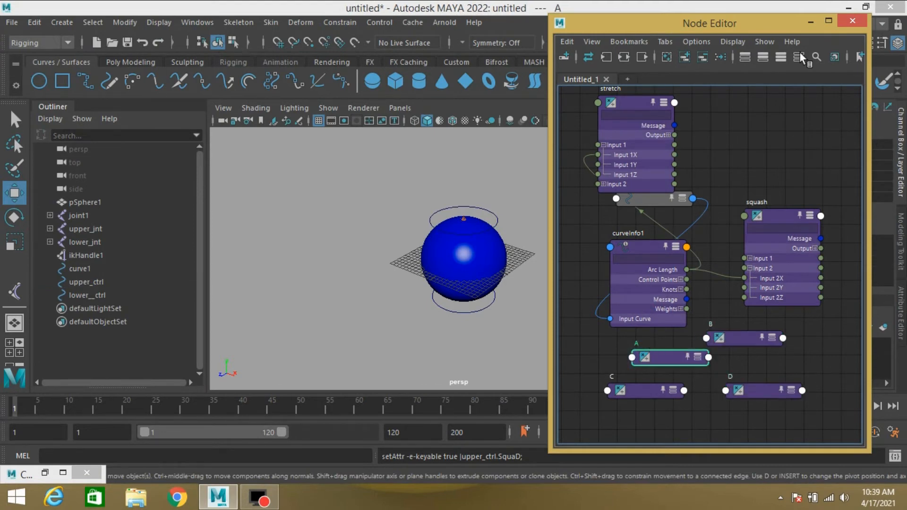
- Set node A's operation to Power
click(810, 22)
click(901, 309)
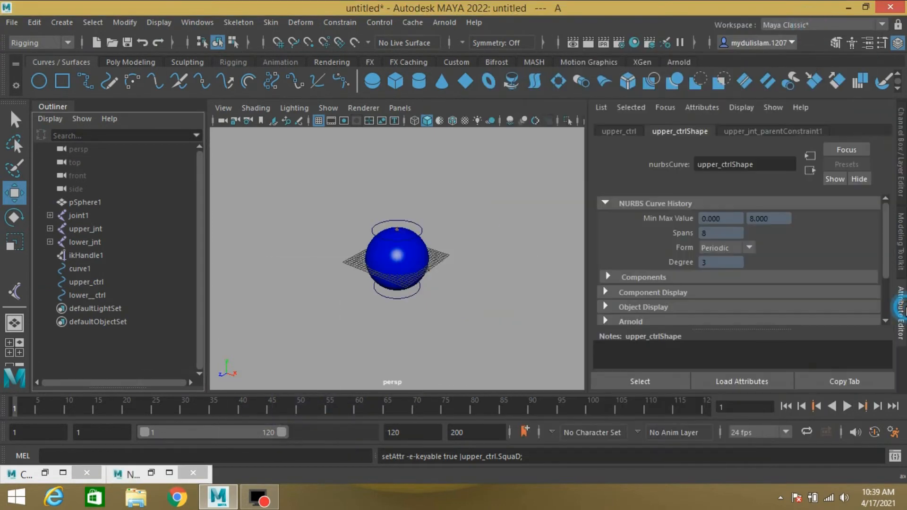
click(727, 267)
click(710, 319)
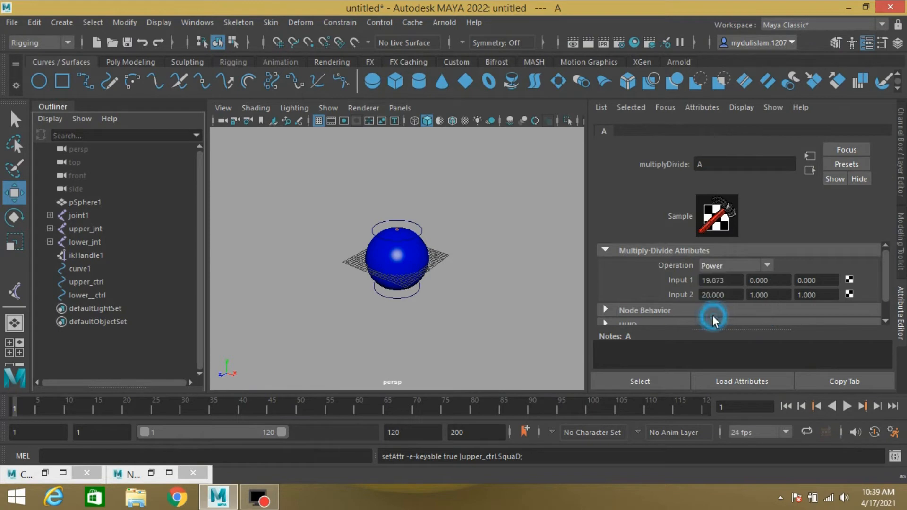
- Set node B's operation to Power
click(152, 473)
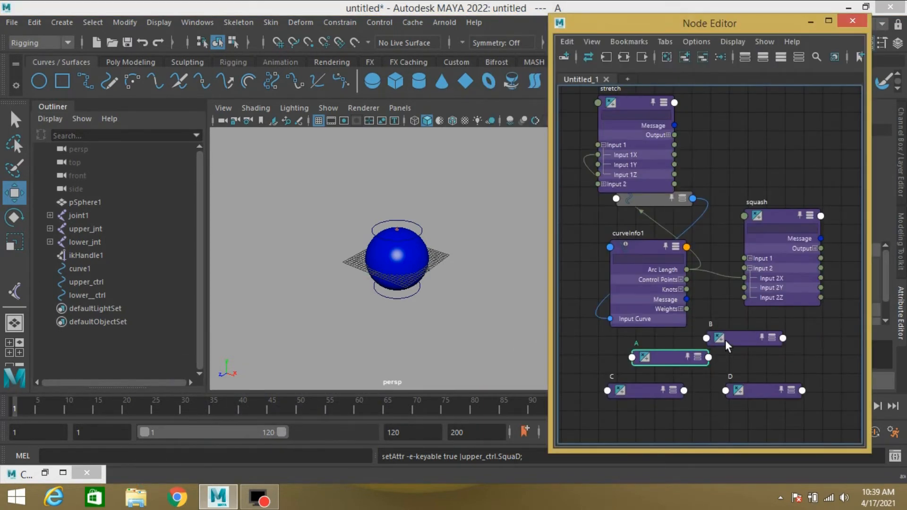
click(725, 339)
drag(767, 23, 517, 13)
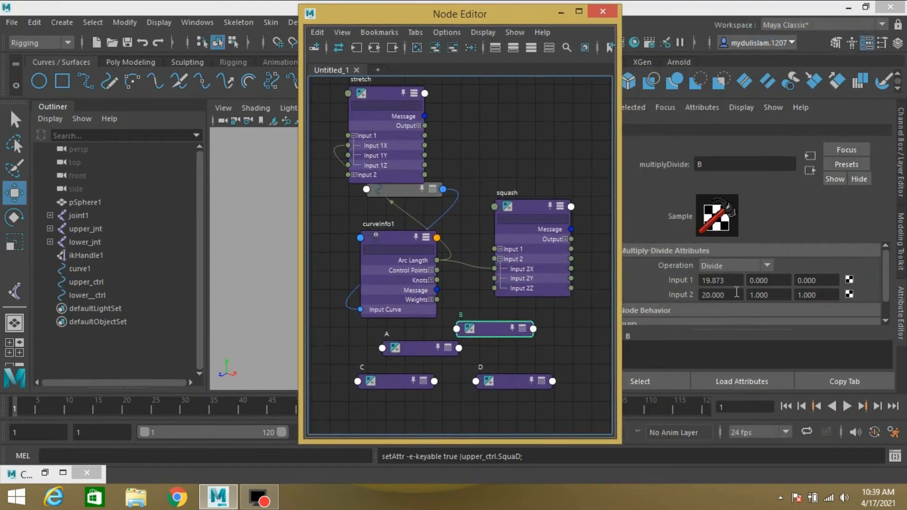
click(734, 264)
click(726, 318)
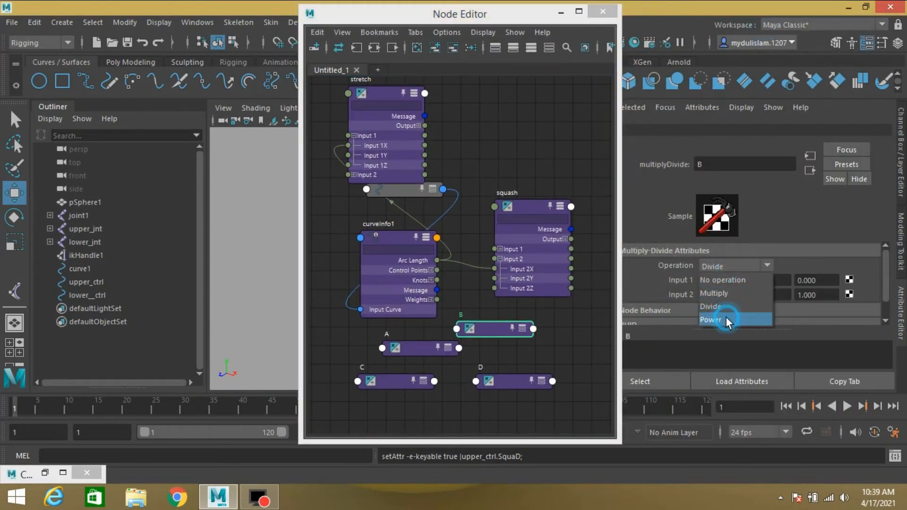
- Set node C's operation to Power
click(487, 388)
click(729, 319)
click(592, 10)
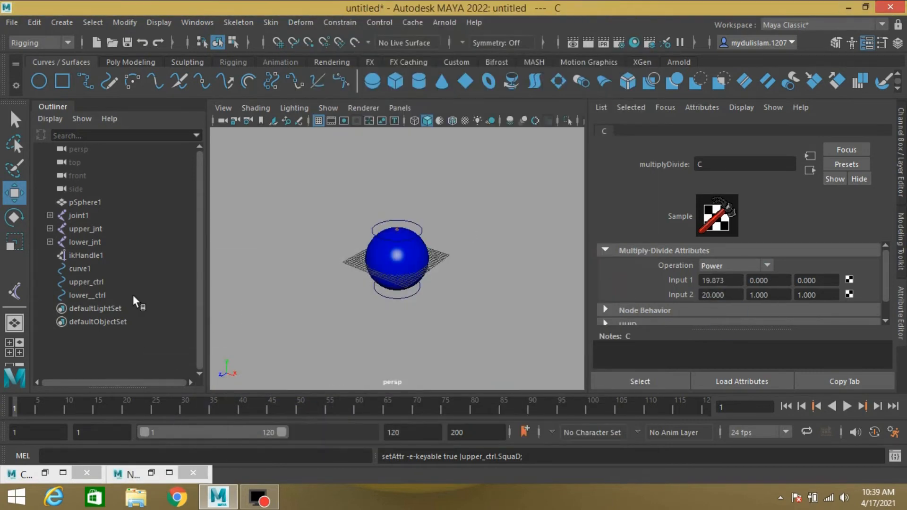
- Load upper_ctrl and nodes A–D into the Connection Editor, hiding non-keyable attributes
click(99, 283)
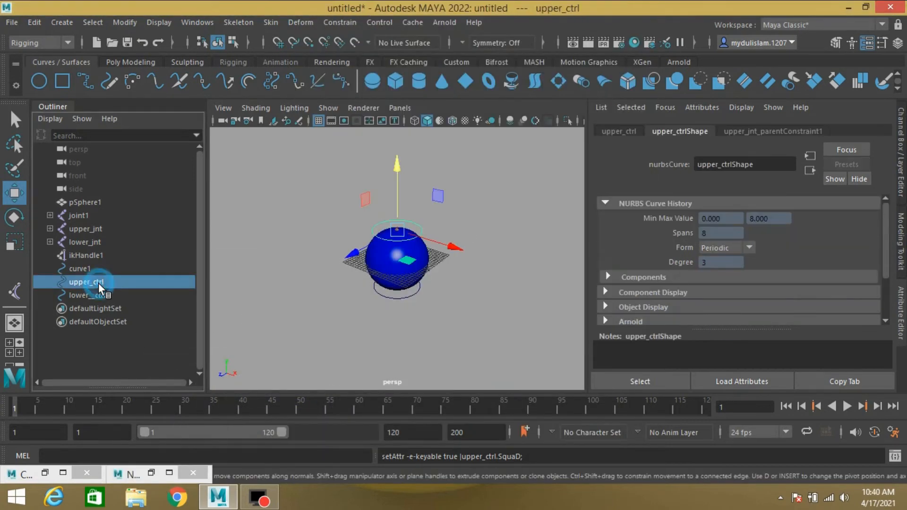
click(45, 472)
click(124, 45)
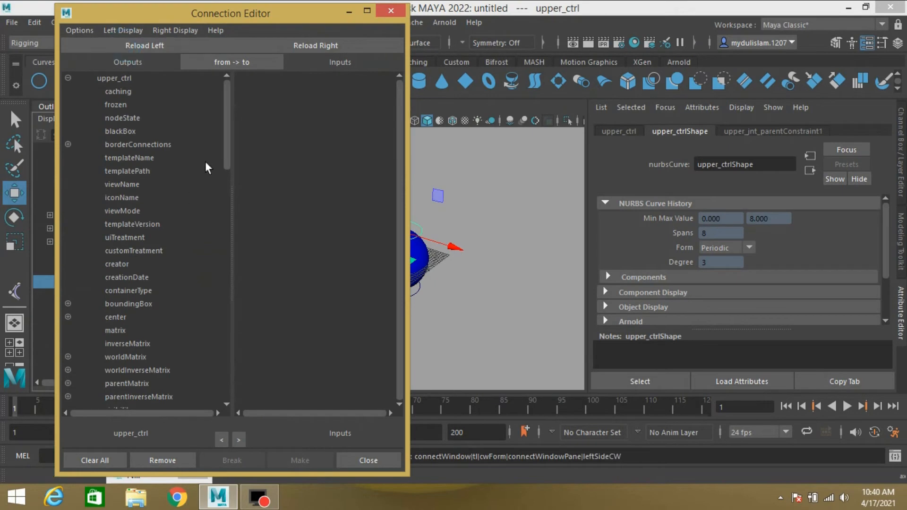
click(360, 12)
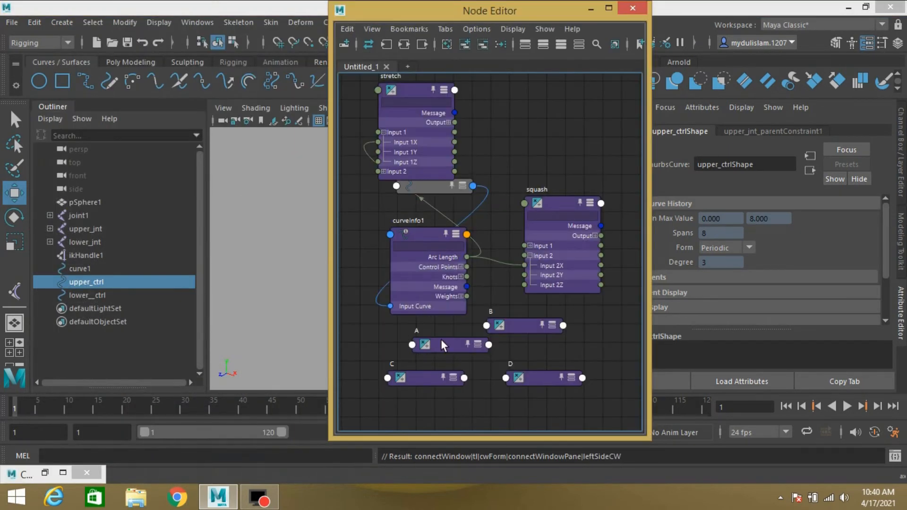
drag(560, 405, 431, 326)
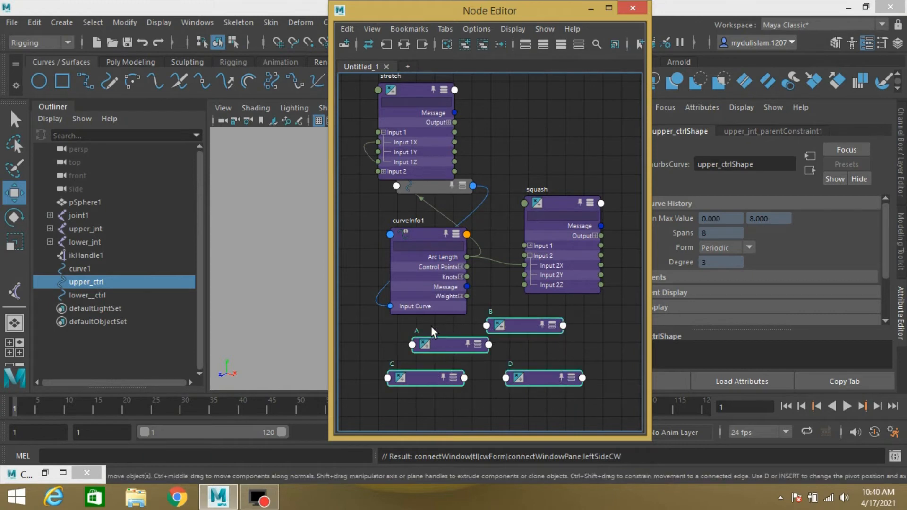
click(39, 469)
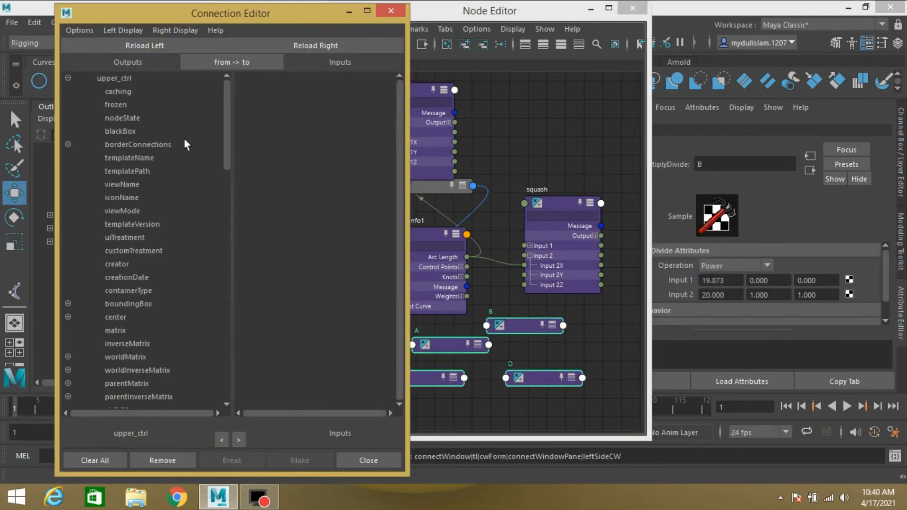
click(308, 50)
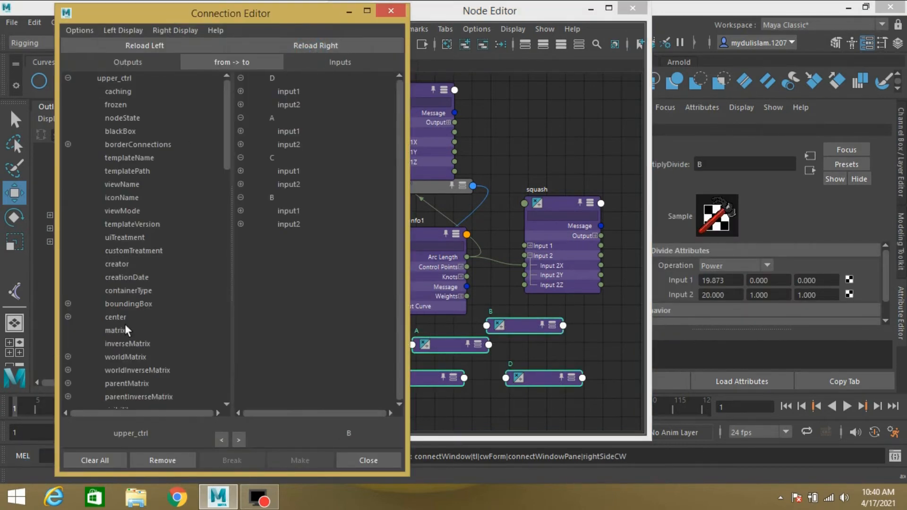
click(120, 30)
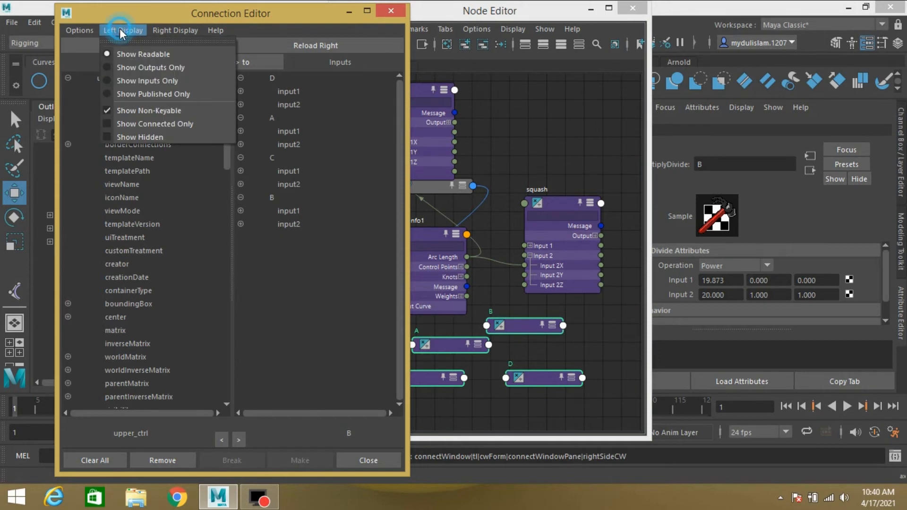
click(134, 111)
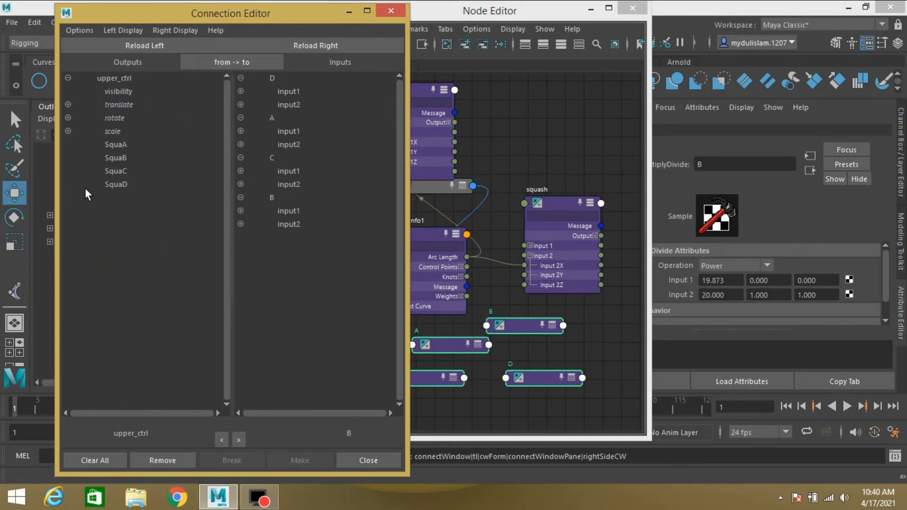
- Connect upper_ctrl's SquaA and SquaB to Input 2X of nodes A and B
click(110, 143)
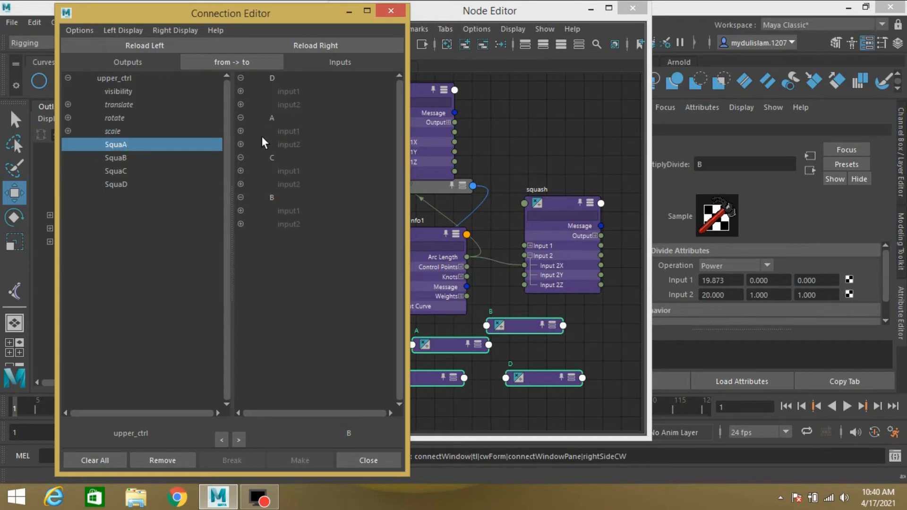
click(239, 144)
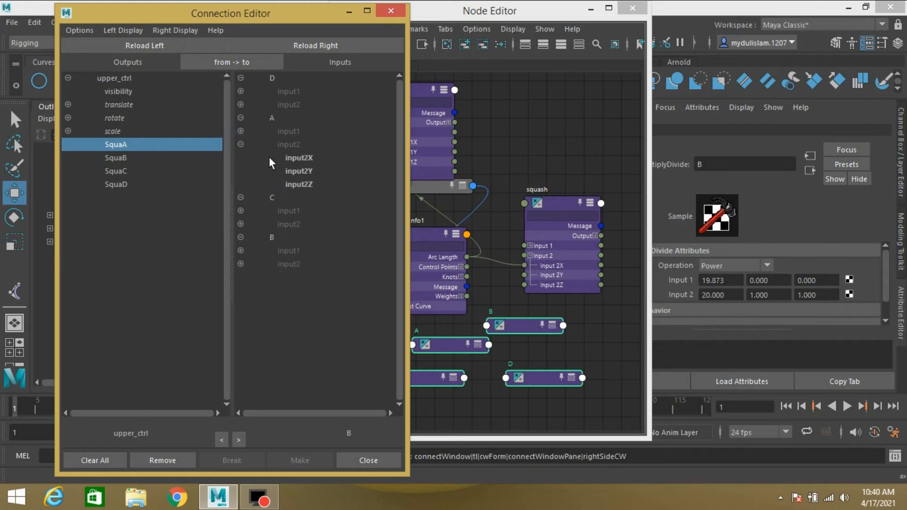
click(295, 159)
click(115, 158)
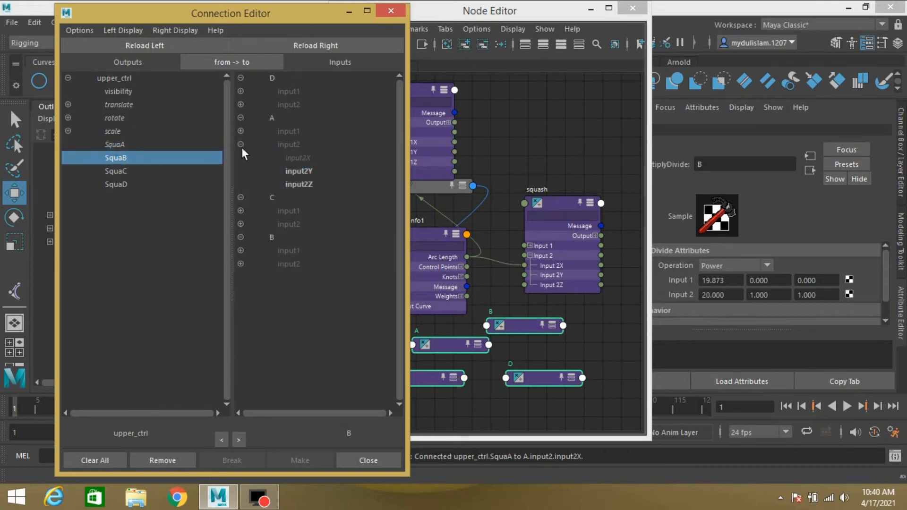
click(240, 264)
click(291, 277)
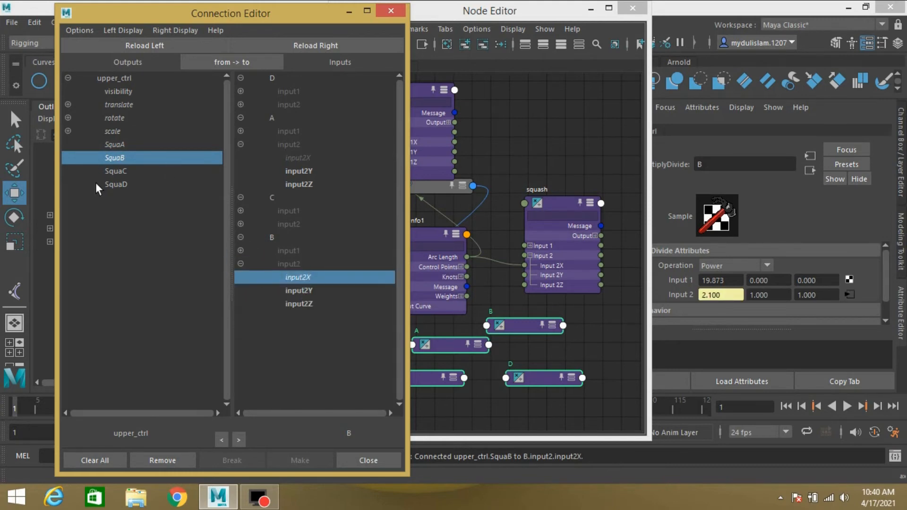
- Connect upper_ctrl's SquaC and SquaD to Input 2X of nodes C and D, then close the Connection Editor
click(113, 170)
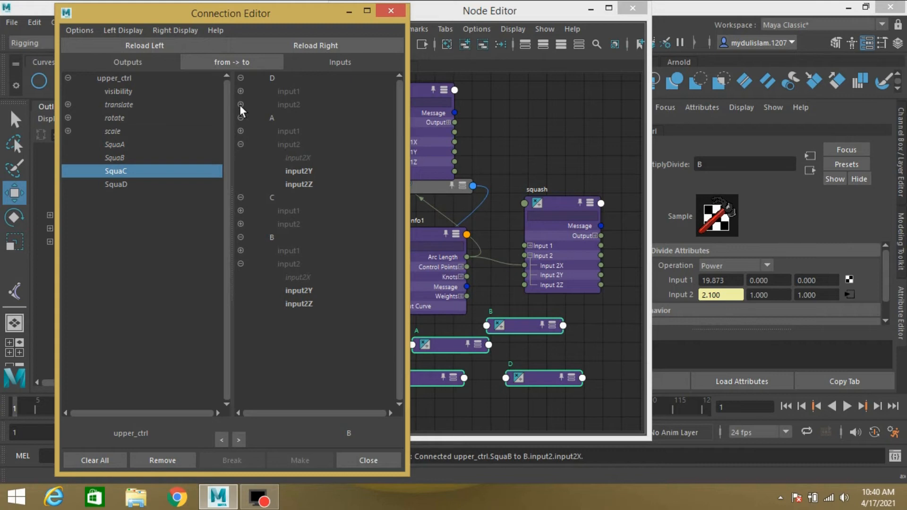
click(240, 225)
click(293, 237)
click(115, 185)
click(240, 105)
click(293, 118)
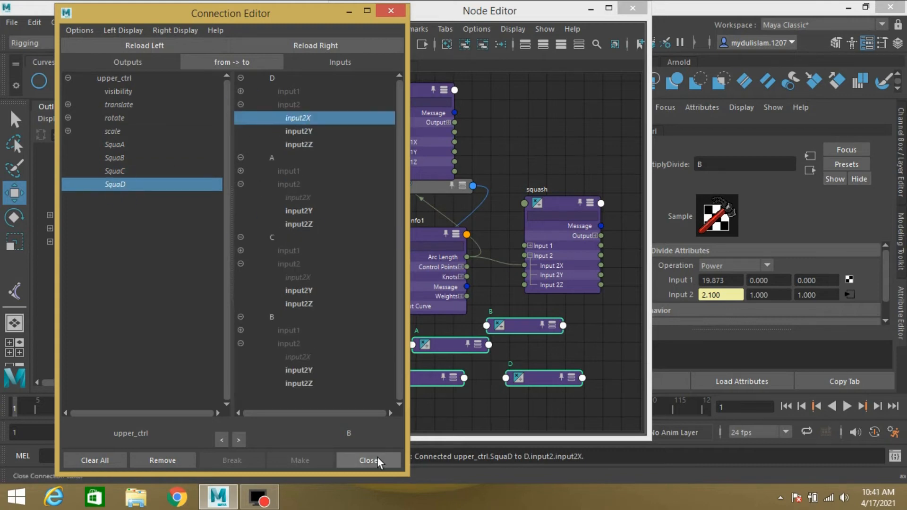
click(378, 458)
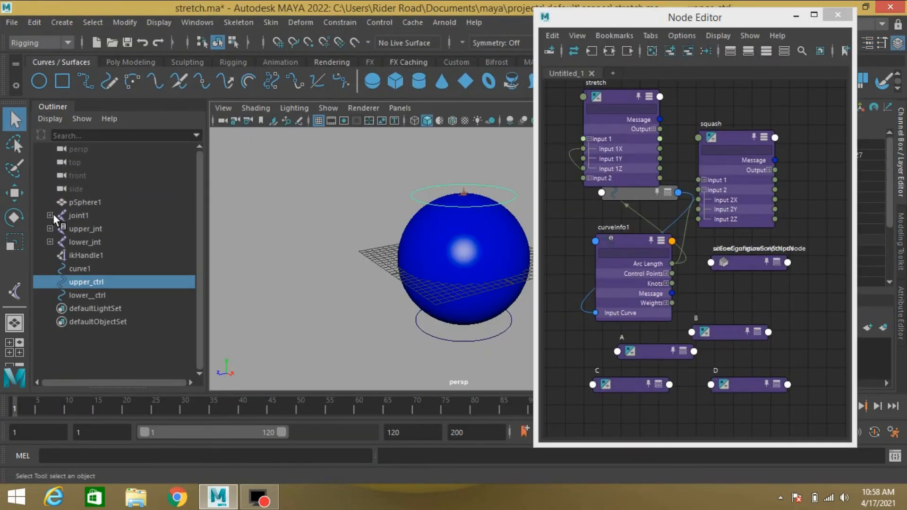
- Rename the second to fifth joints under joint1 as jointA, jointB, jointC and jointD
shift+click(51, 215)
double_click(97, 226)
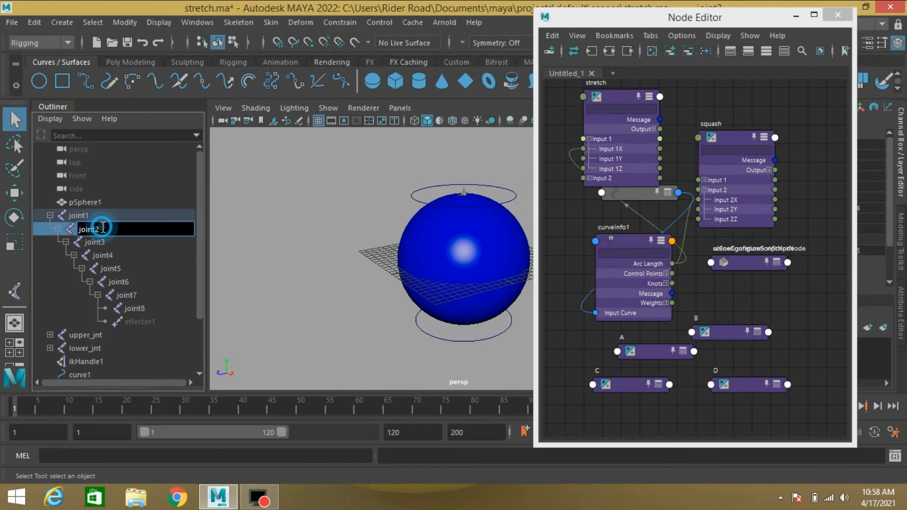
key(BackSpace)
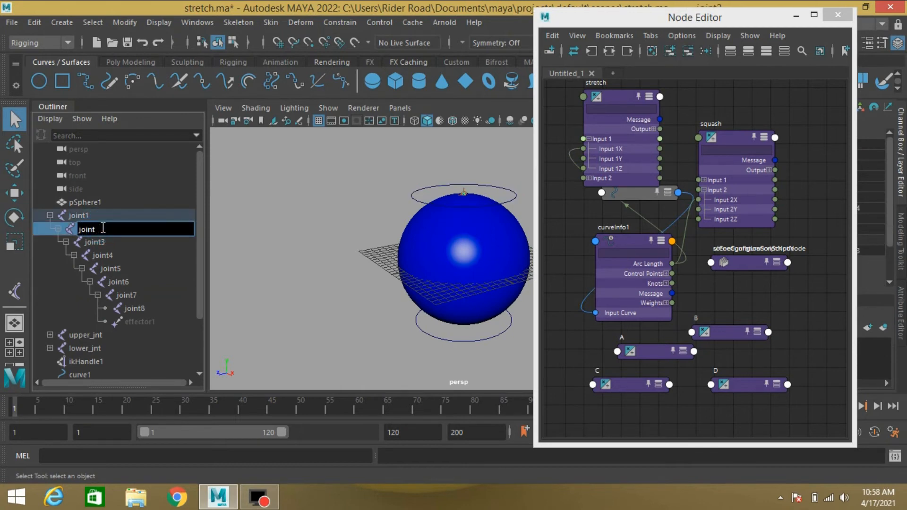
text(A)
double_click(104, 242)
text(B)
double_click(114, 256)
text(C)
double_click(129, 267)
text(D)
key(Return)
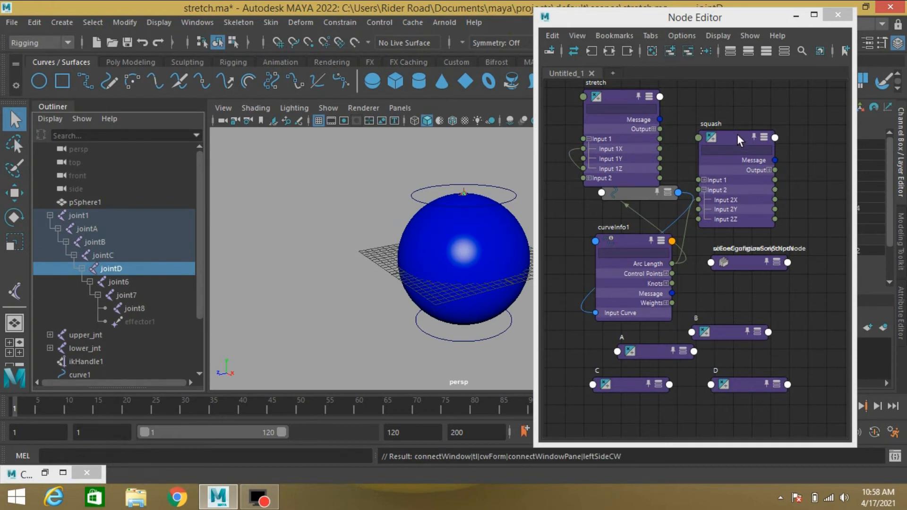
- Load the squash node on the output side and jointA through jointD on the input side of the Connection Editor
click(735, 134)
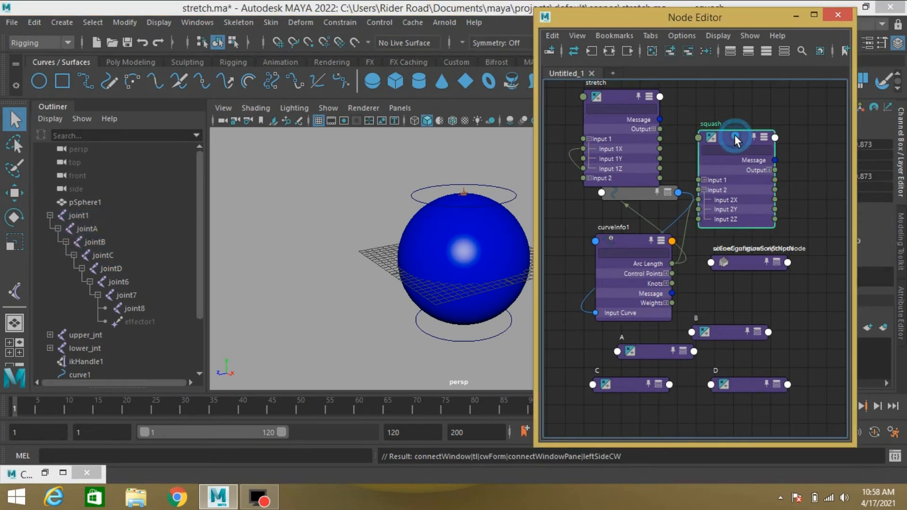
click(45, 472)
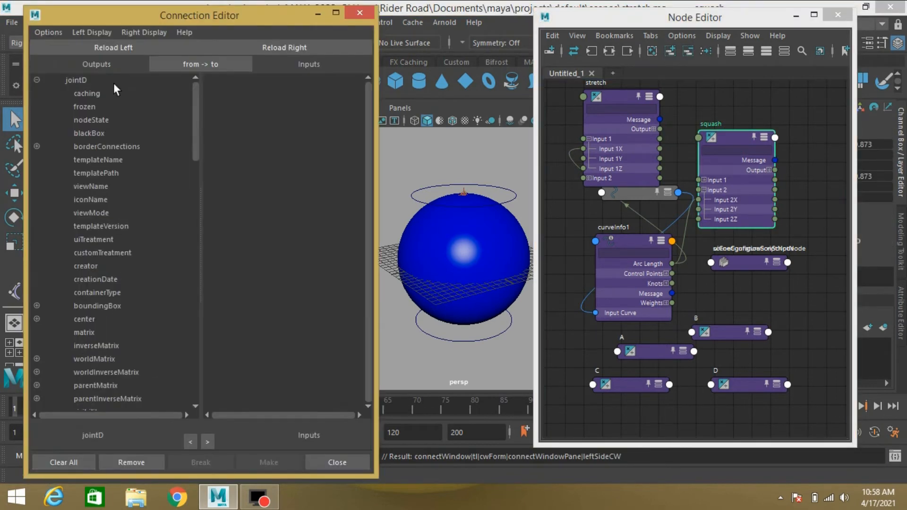
click(98, 48)
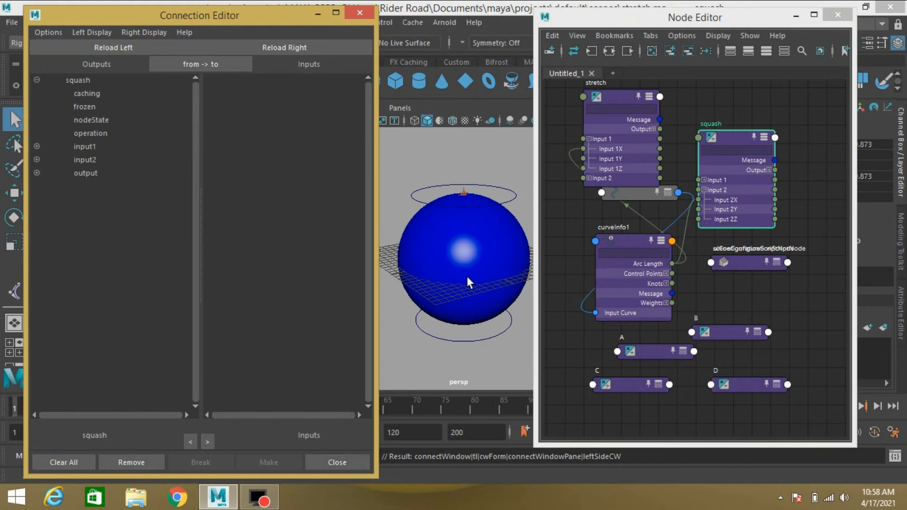
click(324, 16)
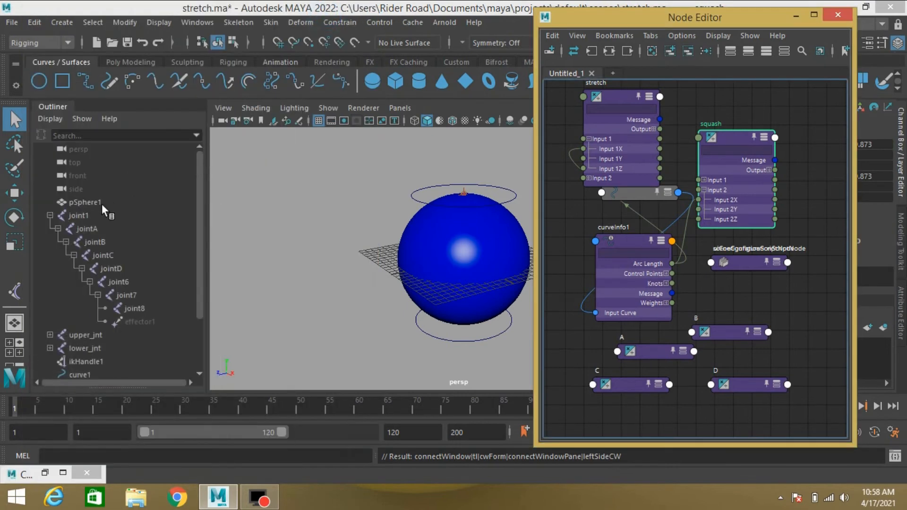
click(95, 230)
drag(104, 241, 117, 269)
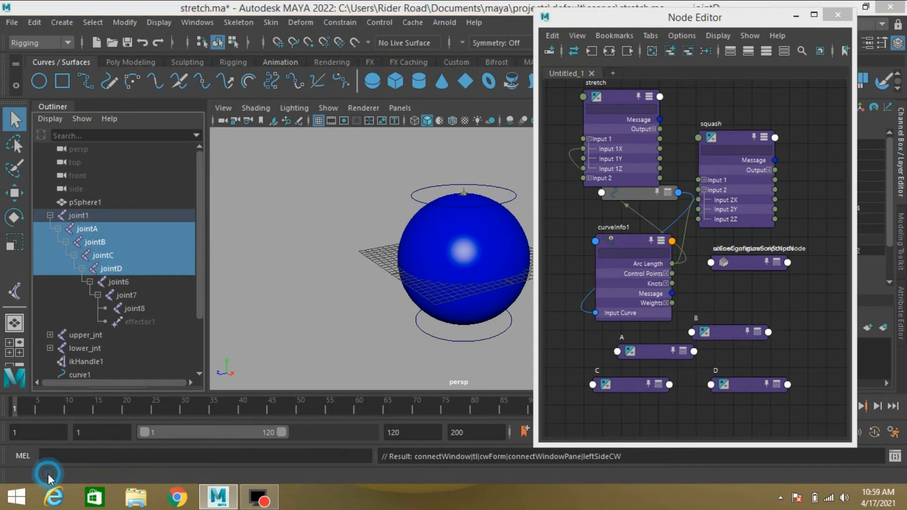
click(46, 473)
click(289, 48)
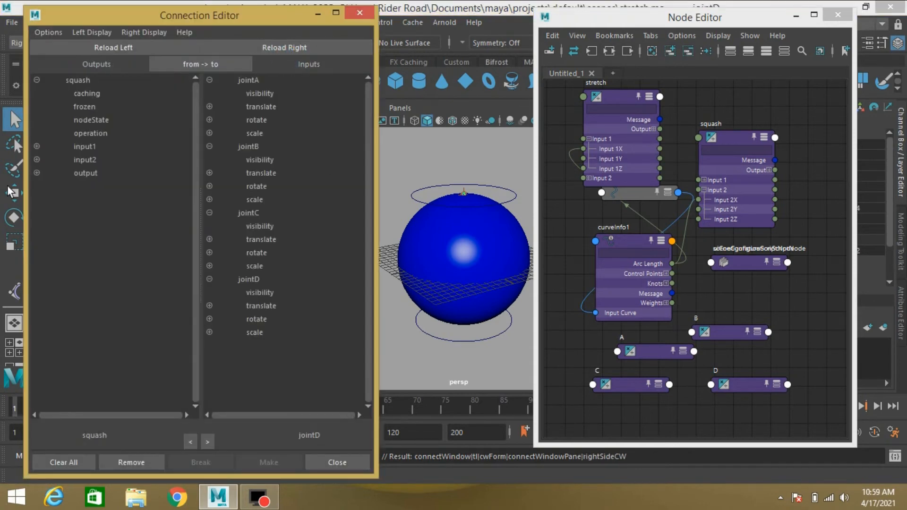
- Connect squash's outputX to scaleY and scaleZ of jointA, jointB, jointC and jointD
click(36, 173)
click(100, 187)
click(209, 133)
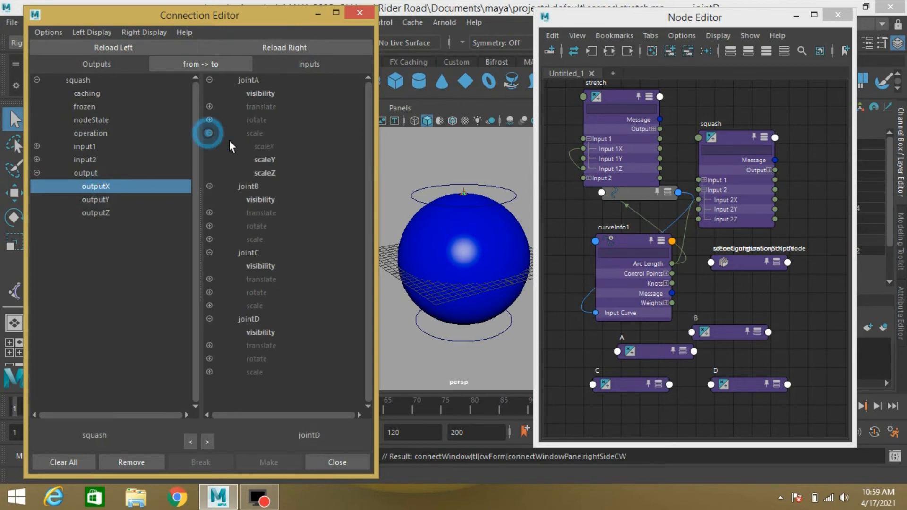
click(264, 159)
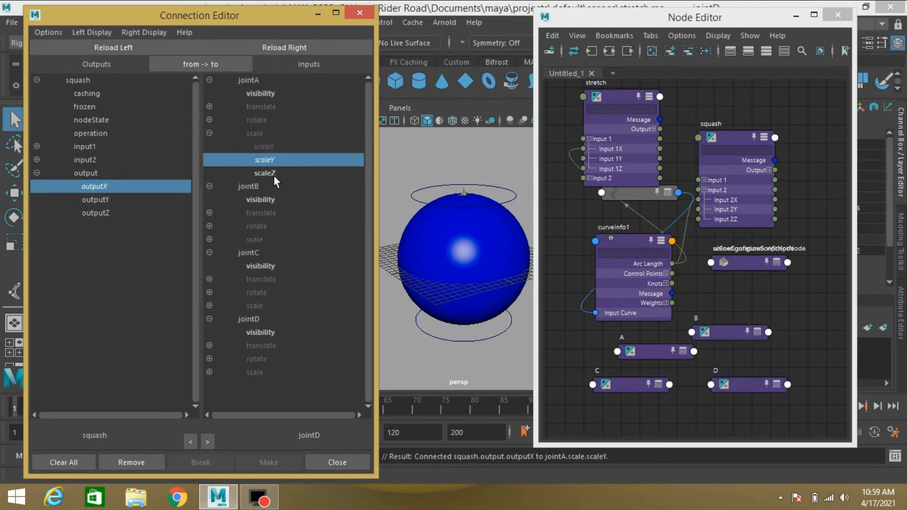
click(274, 174)
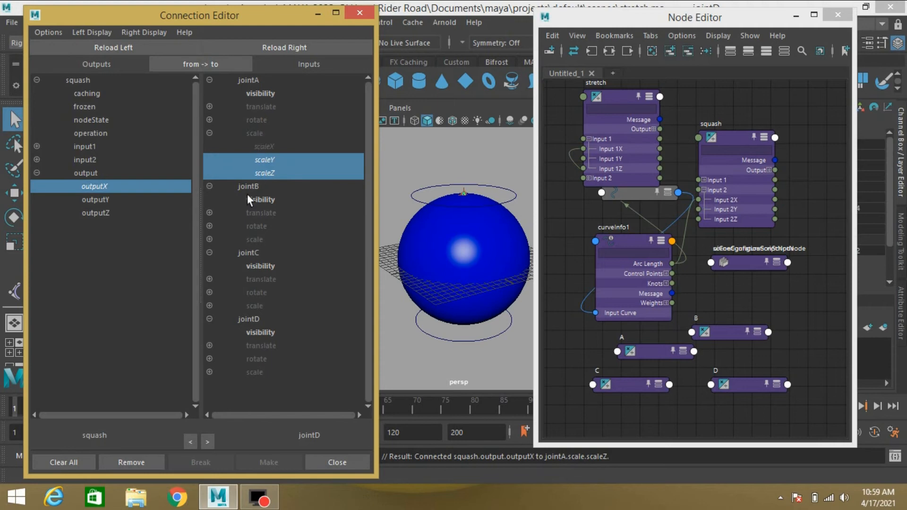
click(209, 240)
click(265, 266)
click(264, 279)
click(210, 345)
scroll(265, 340, down, 2)
click(264, 319)
click(264, 332)
click(209, 399)
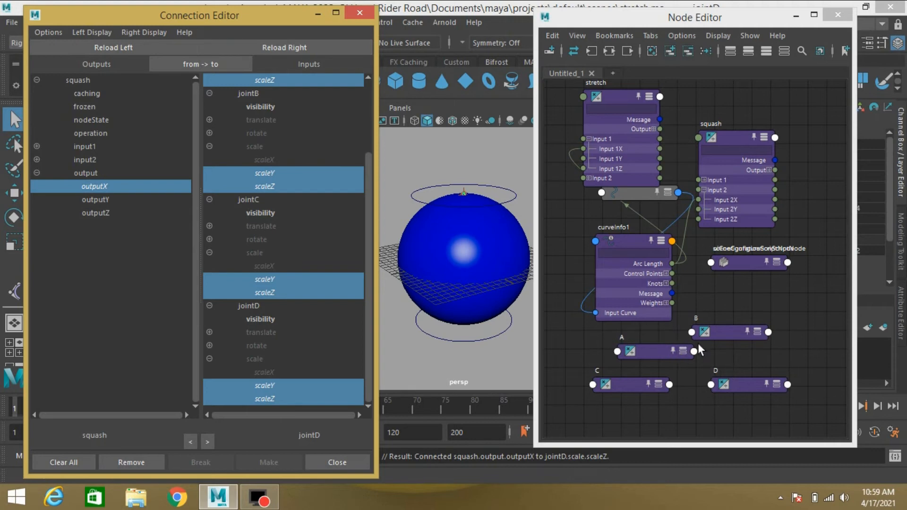
- Select nodes A, B, C and D and load them as inputs in the Connection Editor
click(654, 349)
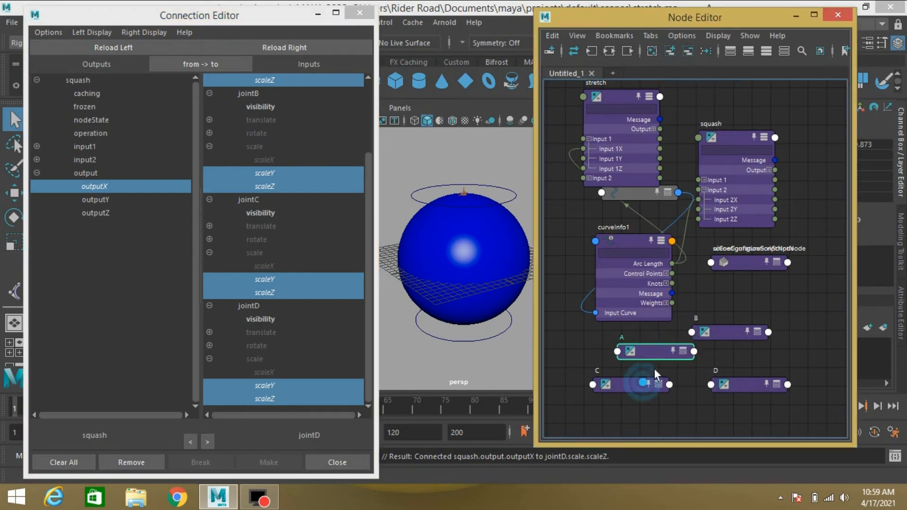
drag(750, 412, 647, 332)
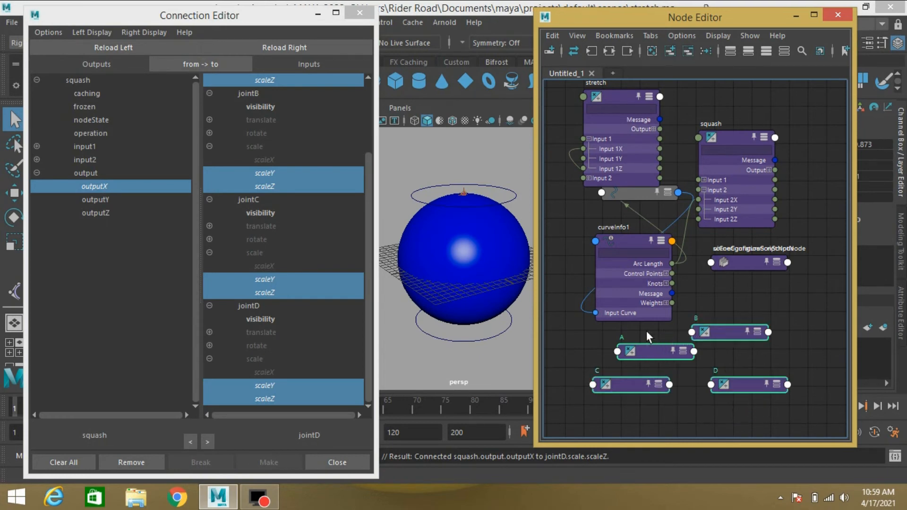
click(290, 49)
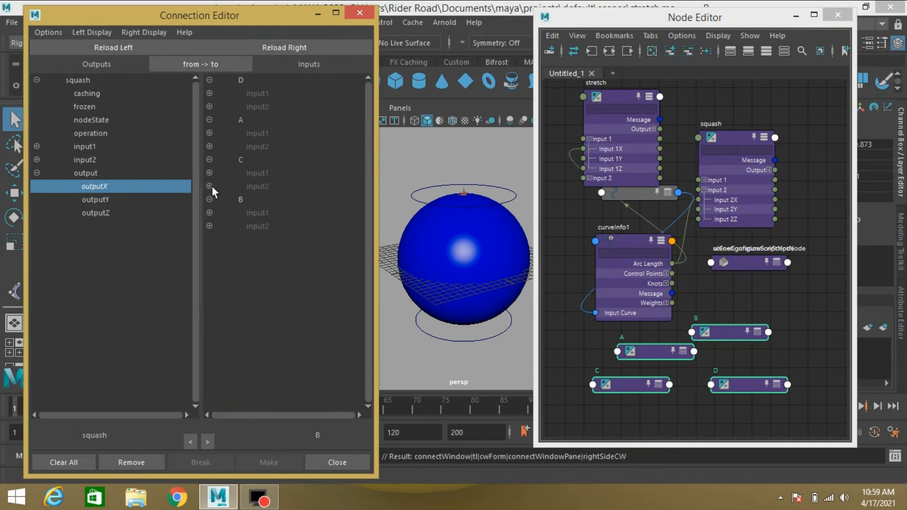
- Connect squash's outputX to Input 2Y and Input 2Z of nodes B, D, A and C, then close the editor
click(209, 226)
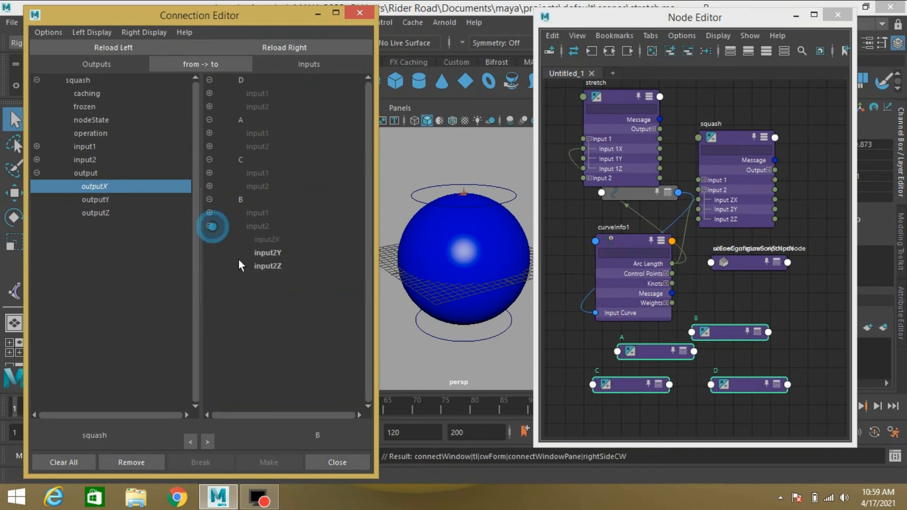
click(264, 265)
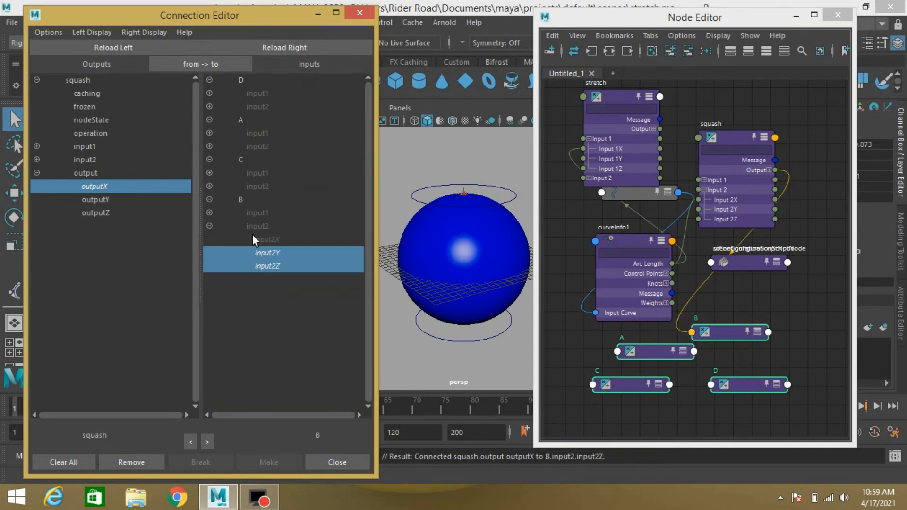
click(210, 213)
click(210, 213)
click(210, 106)
click(272, 134)
click(277, 148)
click(209, 187)
click(268, 213)
click(277, 226)
click(210, 266)
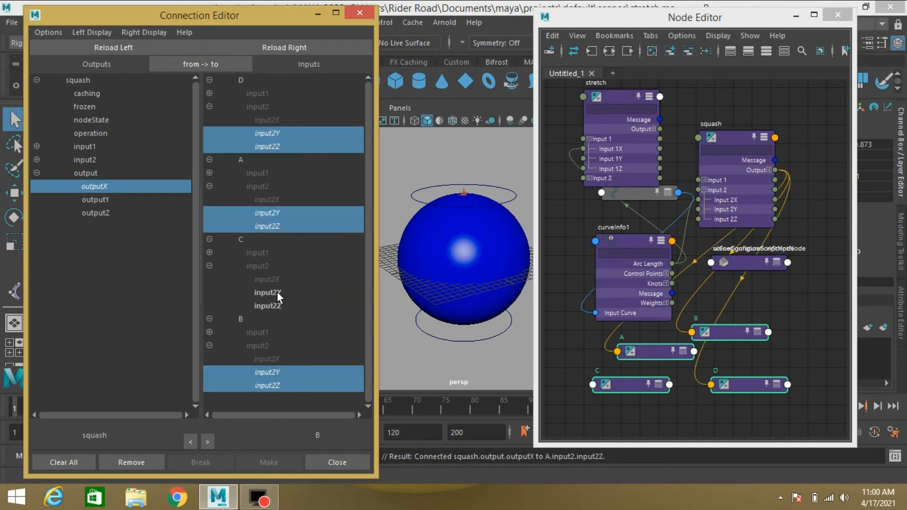
click(277, 292)
click(280, 305)
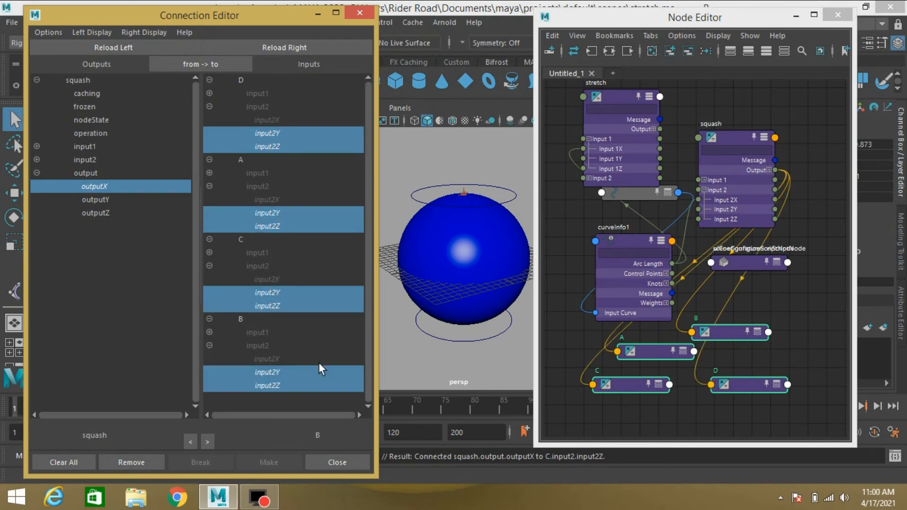
click(339, 458)
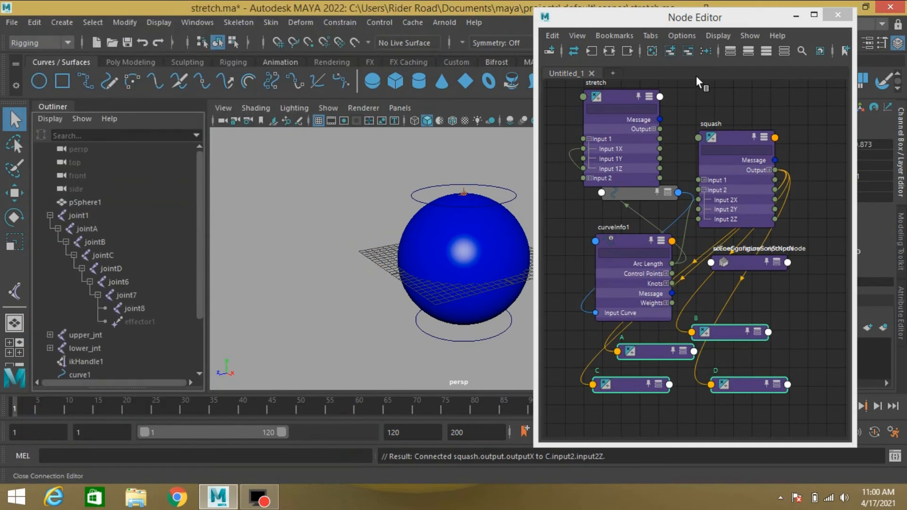
- Test the rig by moving upper_ctrl and lower_ctrl vertically to squash and stretch the sphere
click(795, 16)
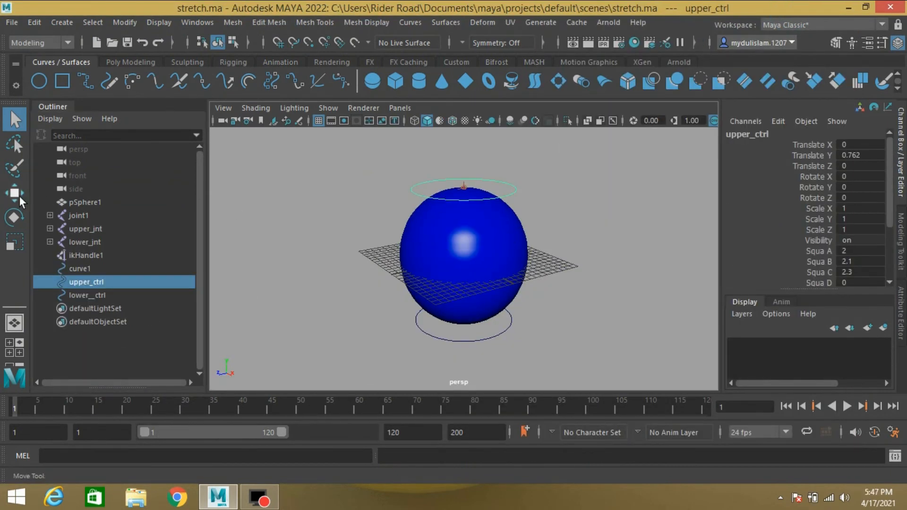
click(17, 194)
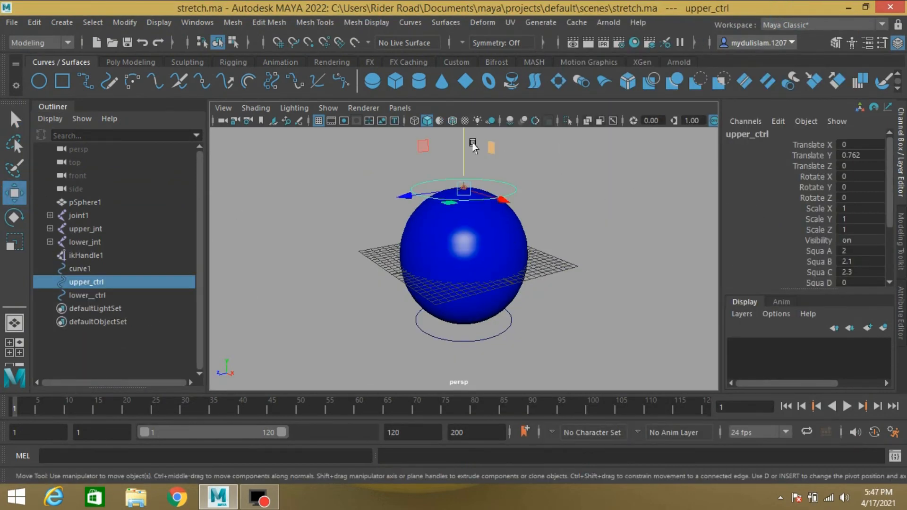
drag(466, 137, 486, 151)
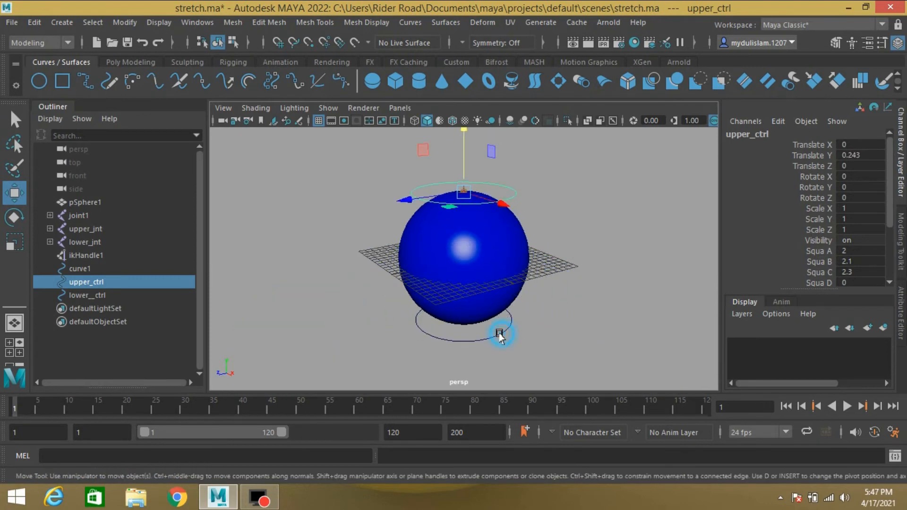
click(500, 335)
drag(462, 254, 465, 273)
- Reset Translate Y of both upper_ctrl and lower_ctrl to 0
ctrl+click(86, 282)
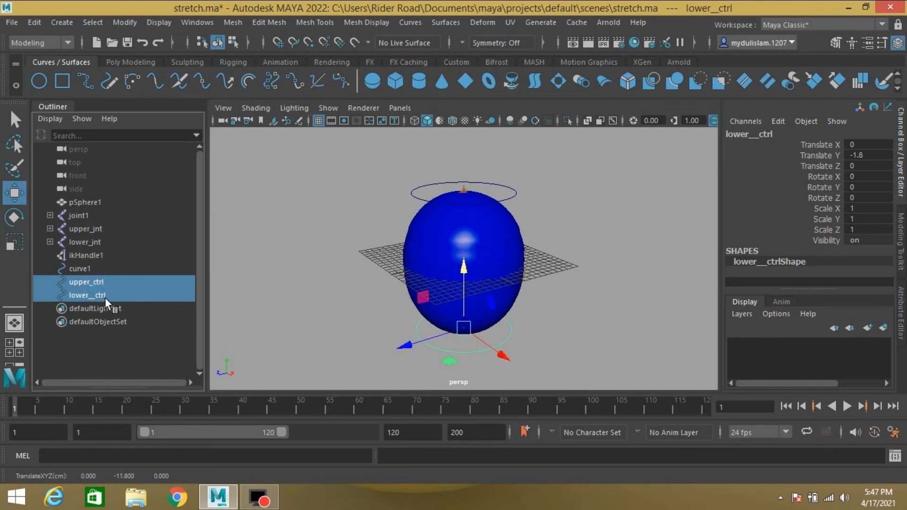
click(858, 156)
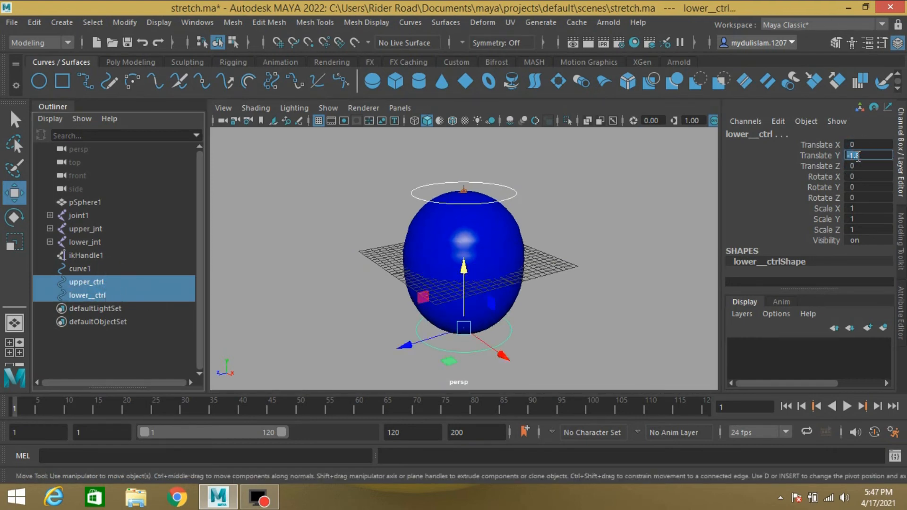
text(0)
key(Return)
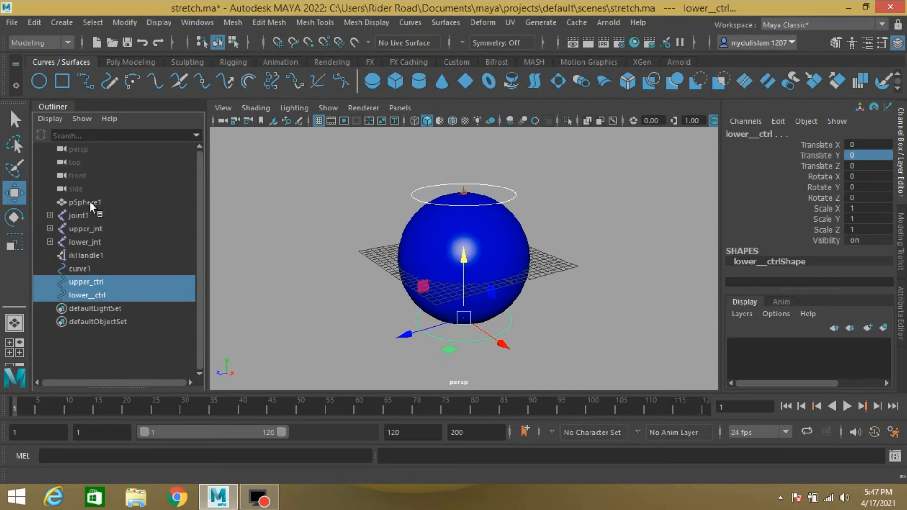
- Hide all the rig objects, from pSphere1 down to lower_ctrl
drag(89, 202, 93, 290)
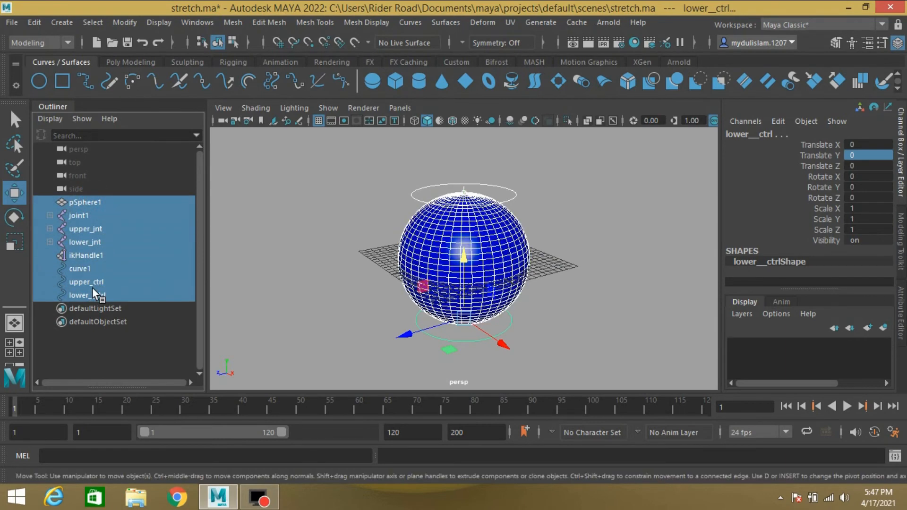
key(ctrl+h)
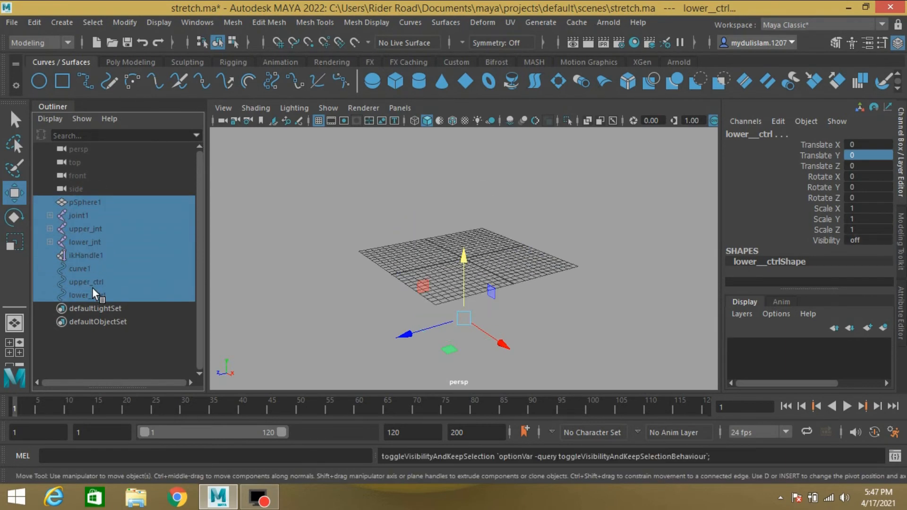
- Create a new polygon sphere and set its radius to 10
click(129, 62)
click(39, 82)
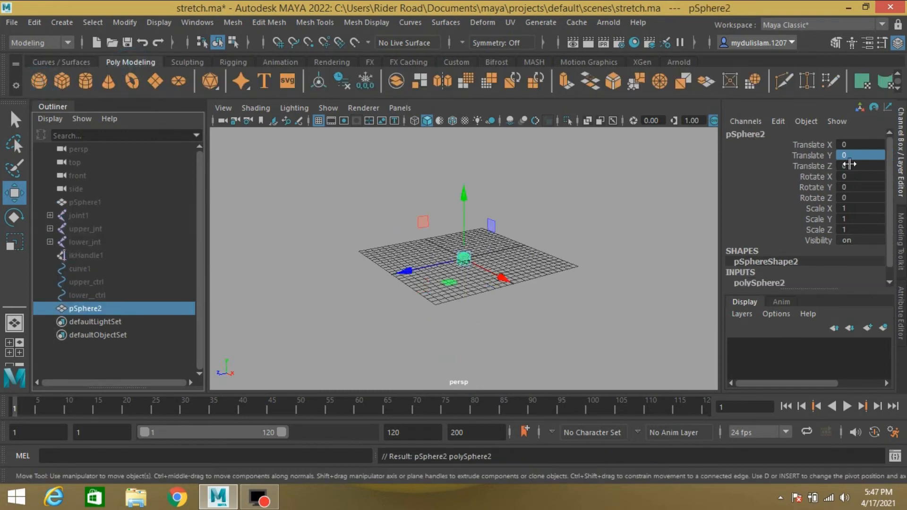
scroll(784, 268, down, 1)
click(777, 273)
double_click(850, 239)
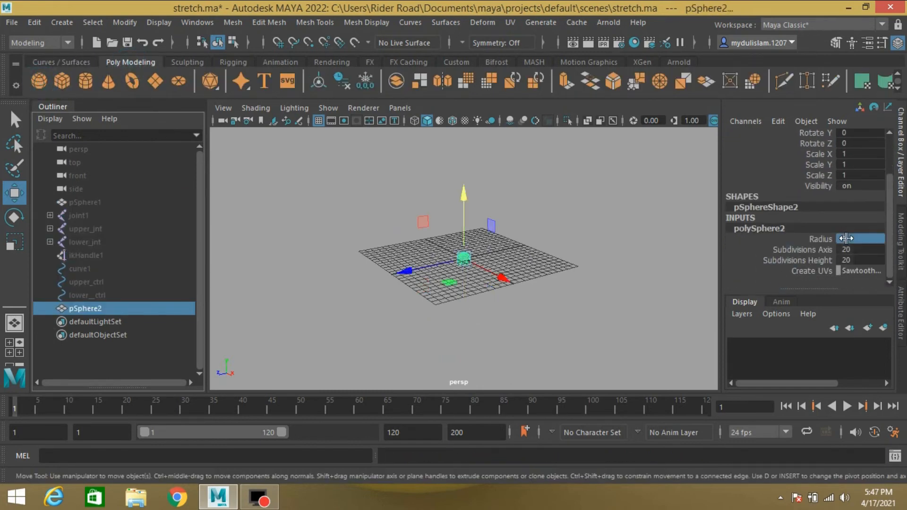
text(10)
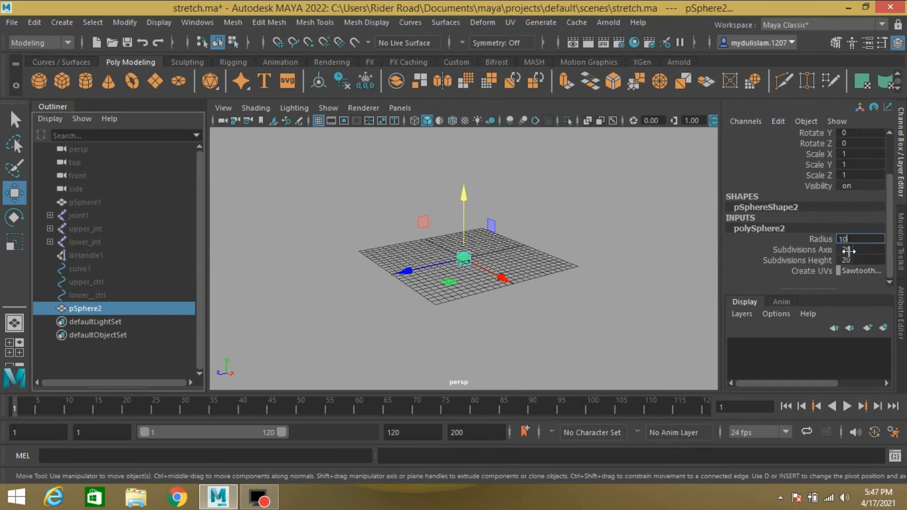
drag(848, 251, 850, 261)
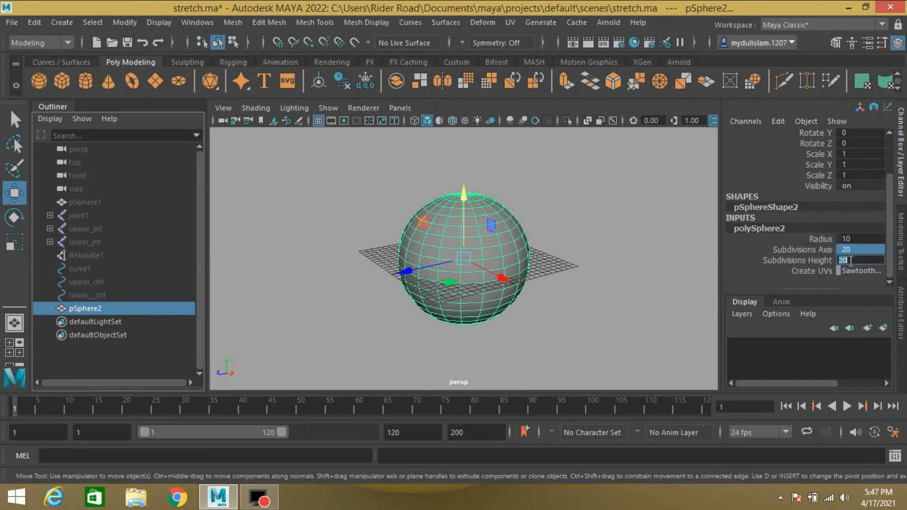
- Set the new sphere's Subdivisions Axis and Subdivisions Height to 40
text(40)
key(Return)
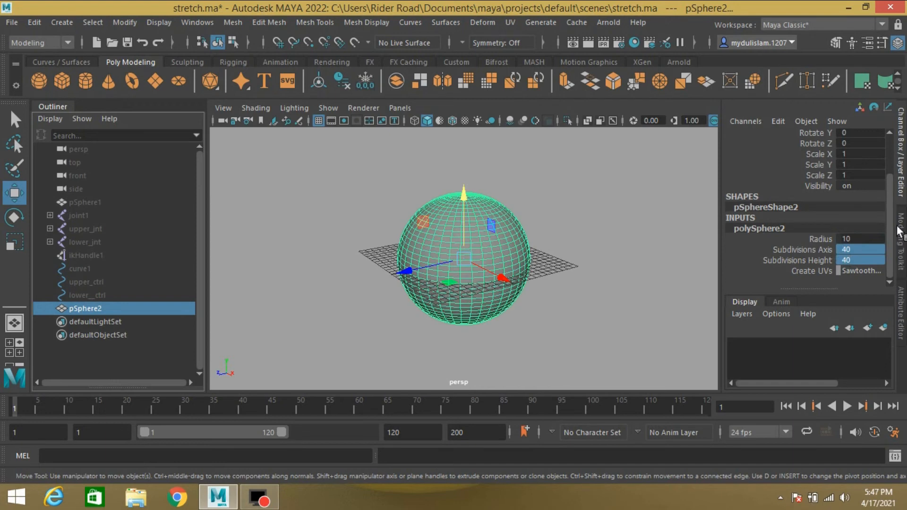
- Raise the new sphere by setting its Translate Y to 10
scroll(823, 194, up, 2)
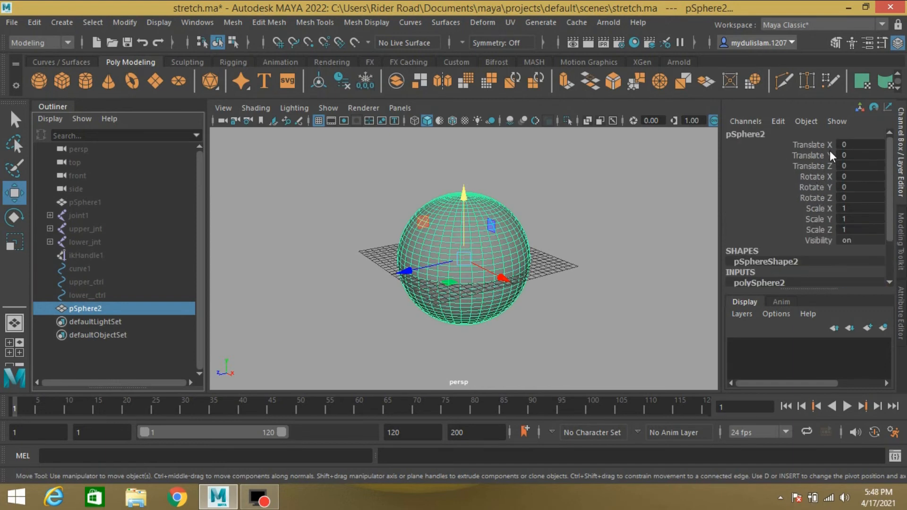
click(859, 155)
text(10)
key(Return)
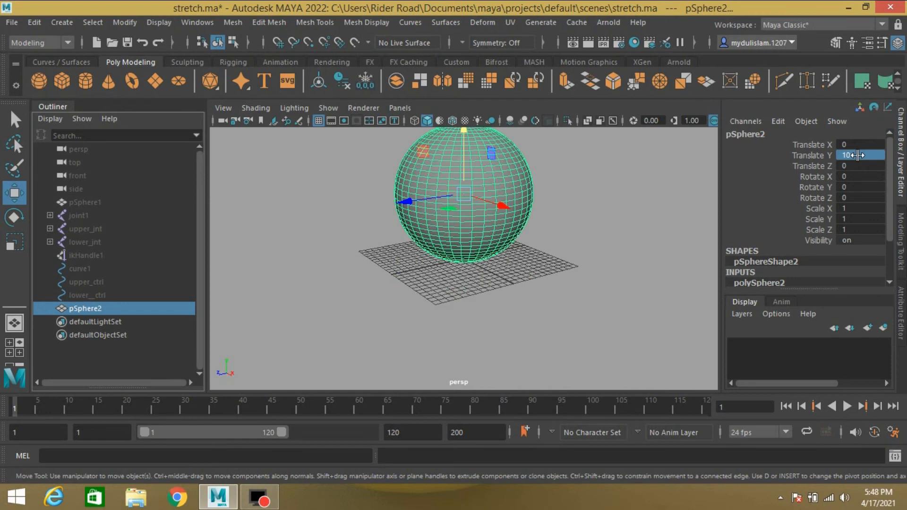
- Create a NURBS circle at the origin and scale it uniformly to about 12.2
click(41, 62)
click(42, 78)
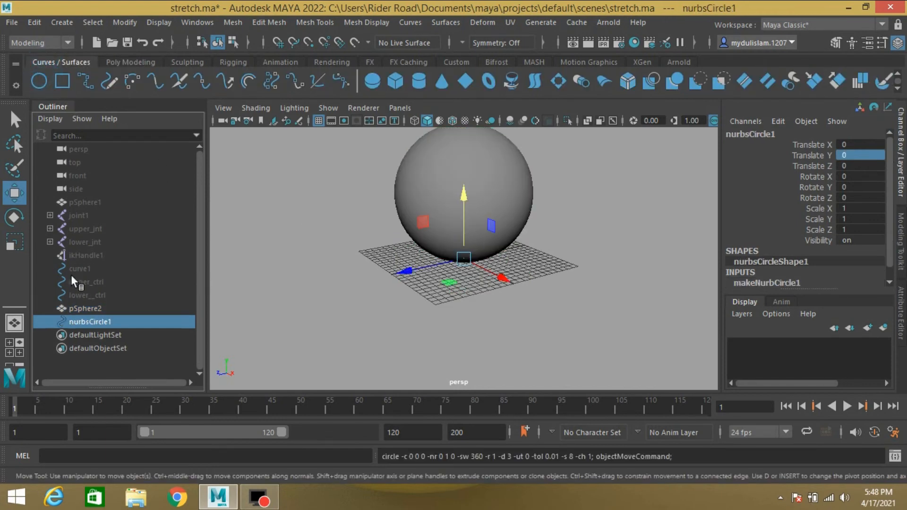
click(17, 245)
drag(462, 258, 576, 293)
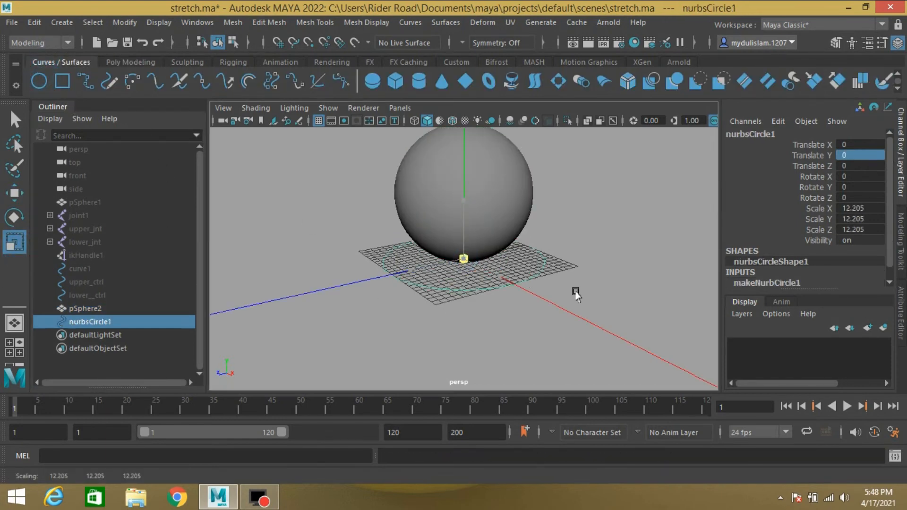
- Assign a new Blinn material to the new sphere
click(519, 179)
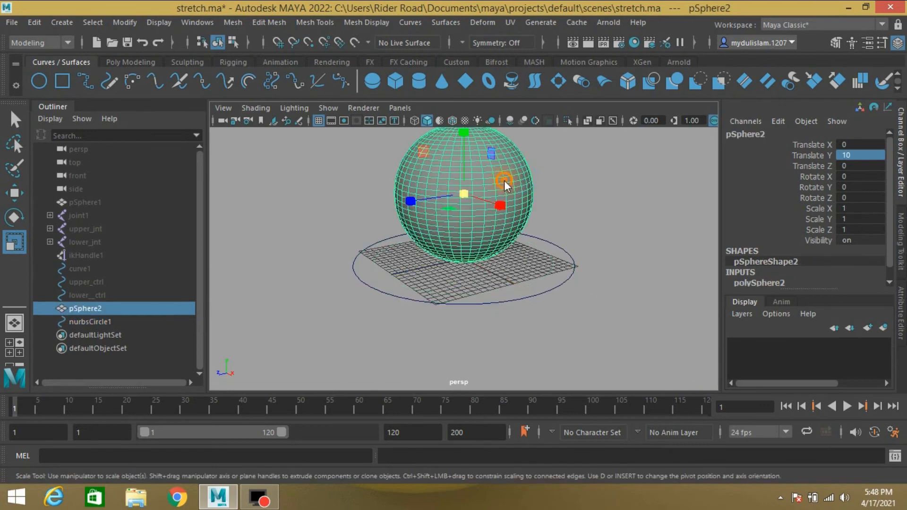
right_drag(503, 180, 517, 472)
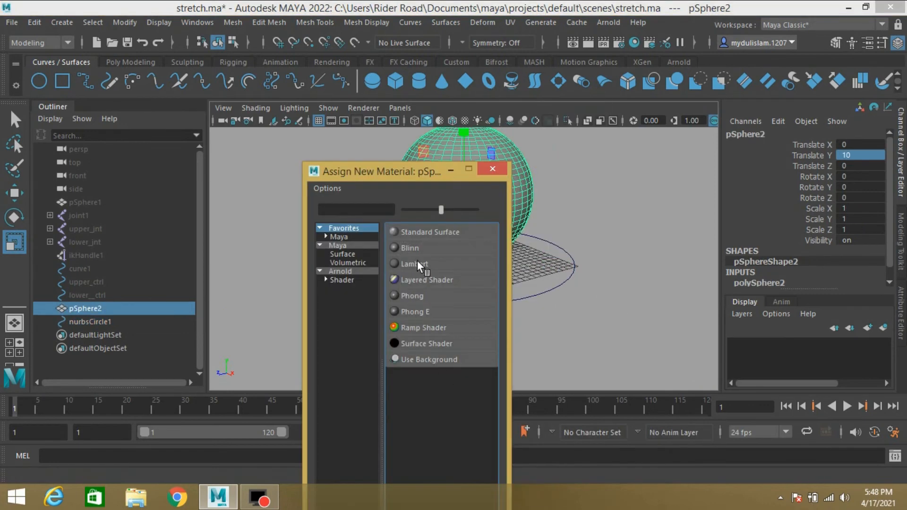
click(410, 247)
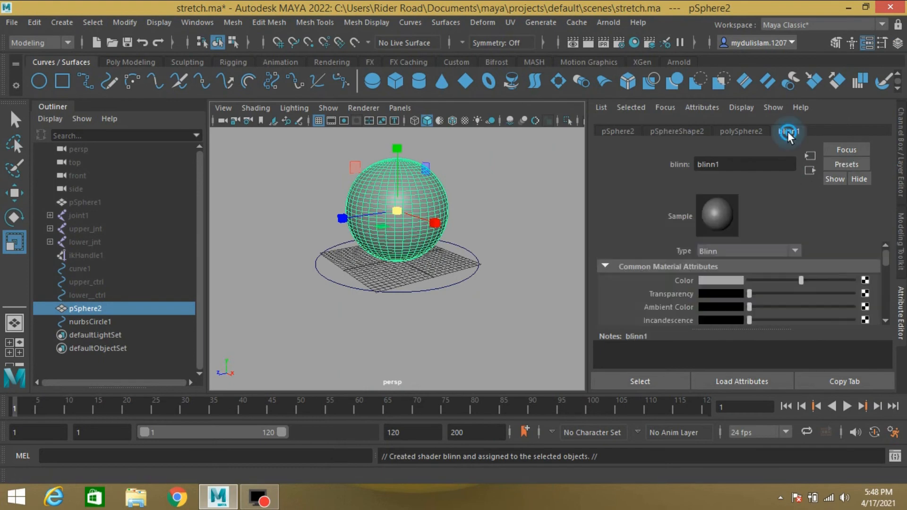
- Select the sphere and the circle, freeze their transformations and delete their construction history
drag(318, 188, 512, 389)
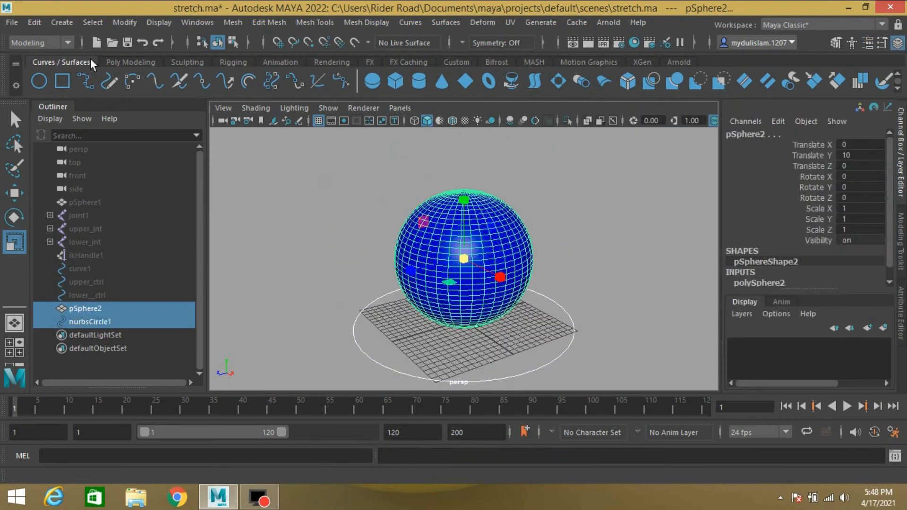
click(121, 22)
click(223, 82)
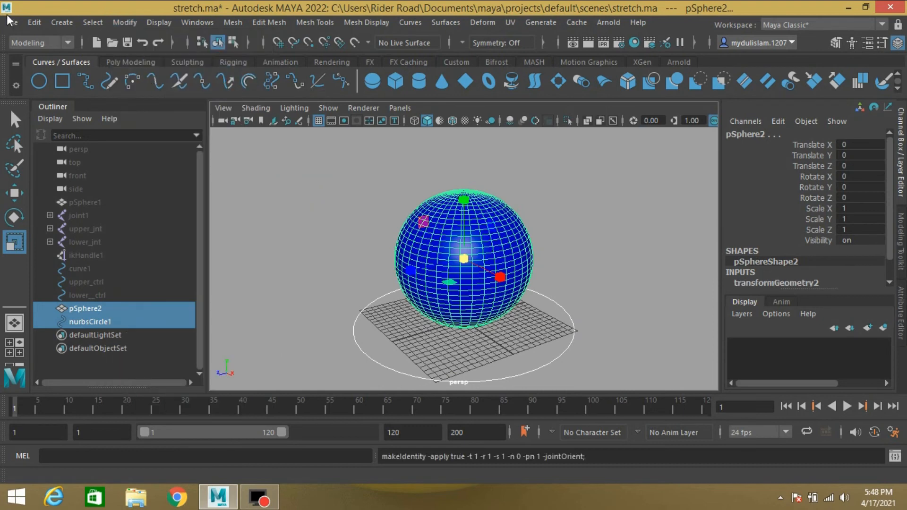
click(29, 24)
mouse_move(117, 184)
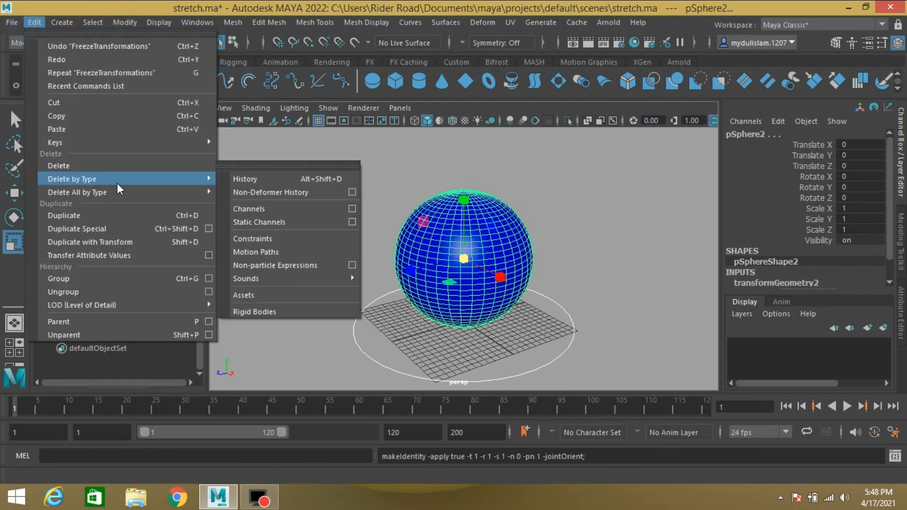
click(234, 178)
- Add a nonlinear Squash deformer to the new sphere
click(515, 243)
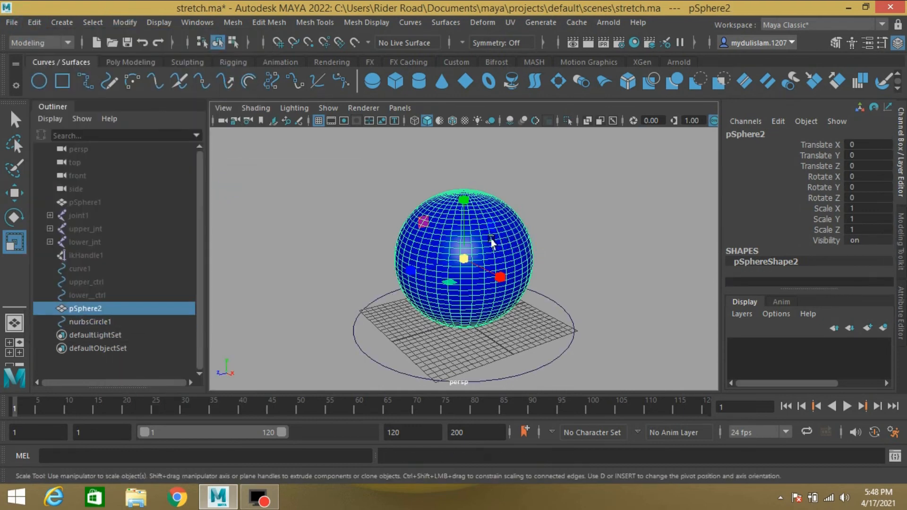
click(481, 24)
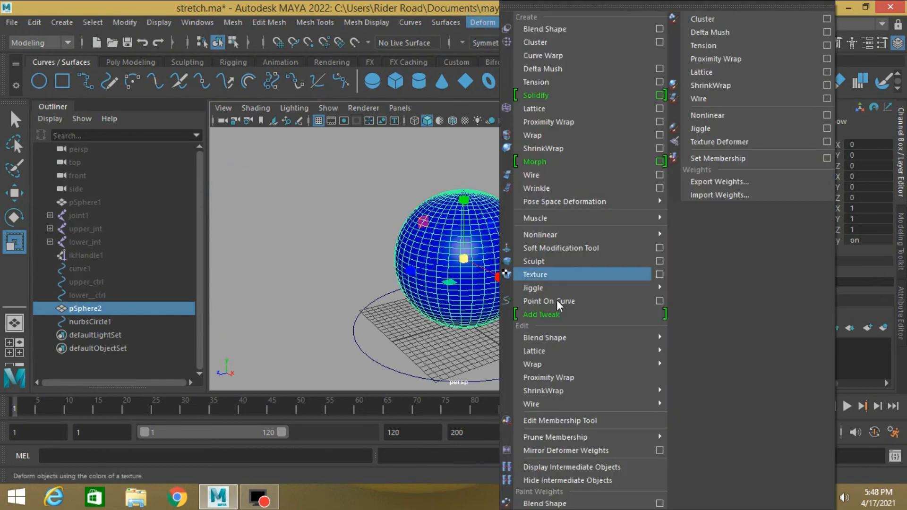
mouse_move(599, 236)
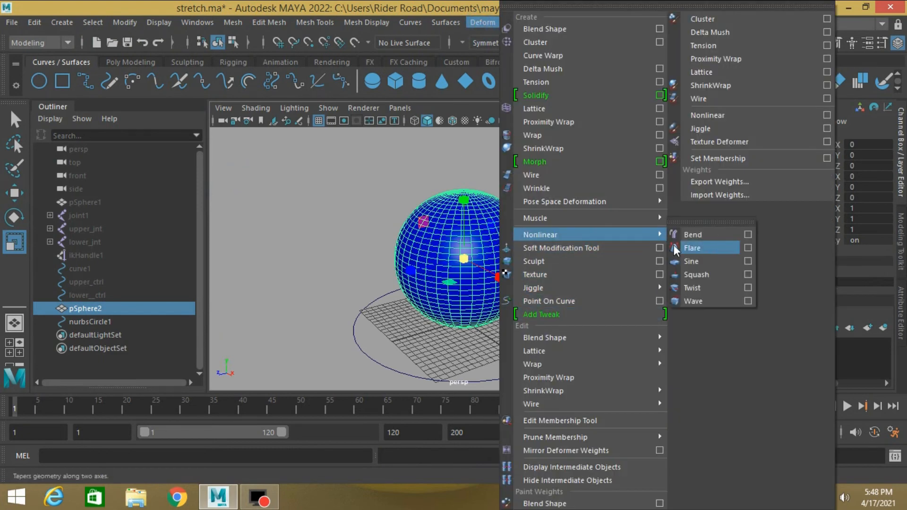
click(696, 274)
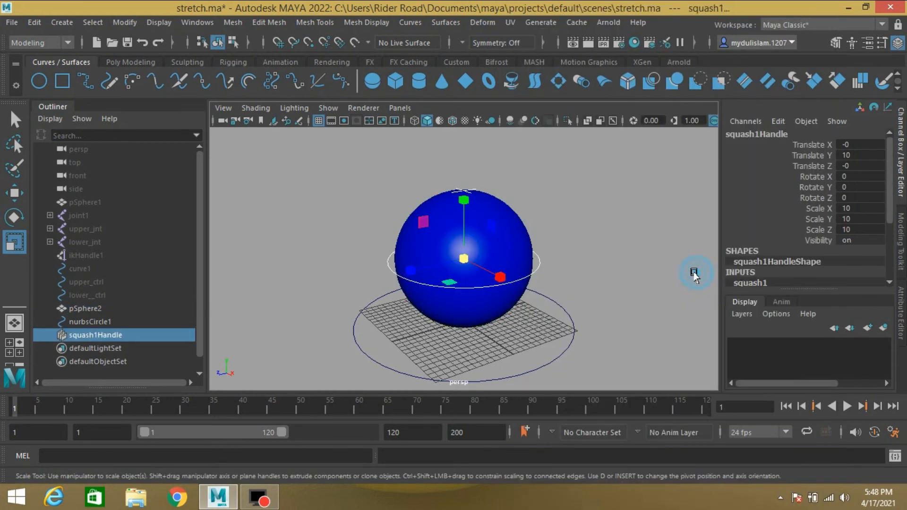
- Set the squash handle's Translate Y to 0 and the squash deformer's High Bound to 2
double_click(850, 156)
text(0)
key(Return)
scroll(796, 257, down, 3)
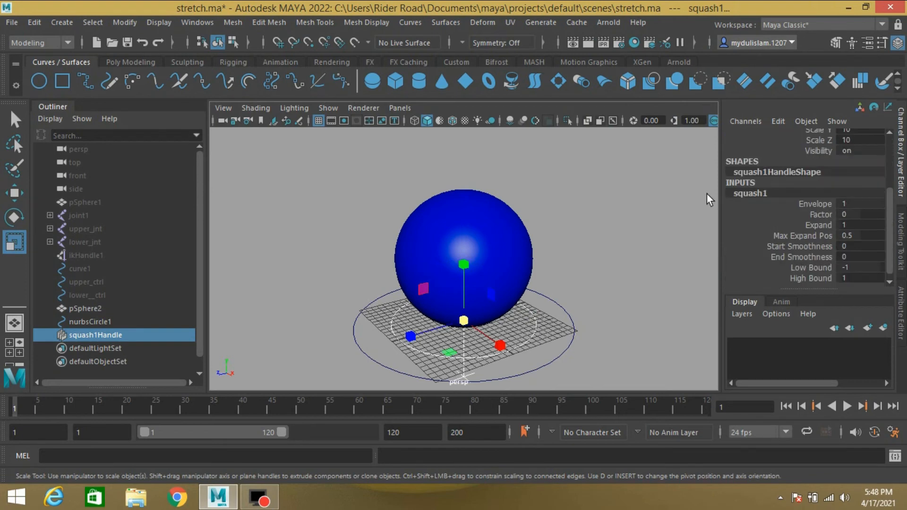
scroll(750, 217, down, 1)
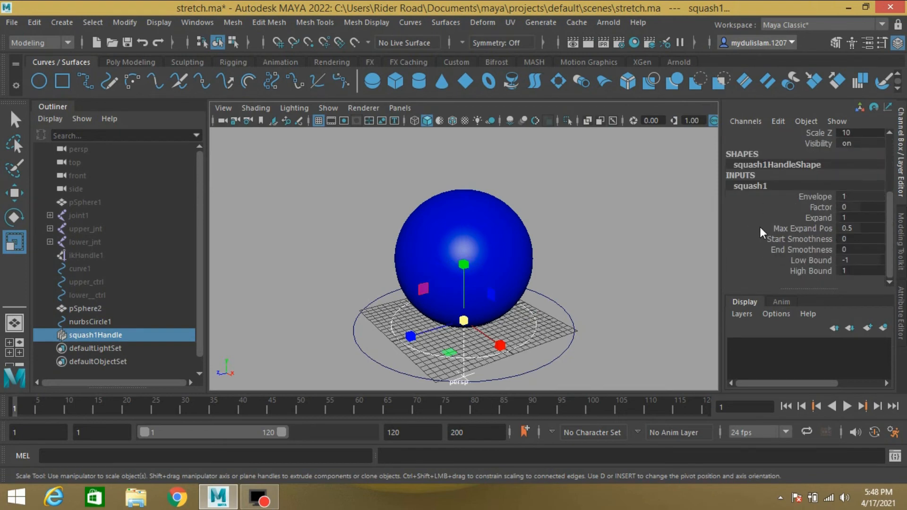
double_click(843, 270)
text(2)
key(Return)
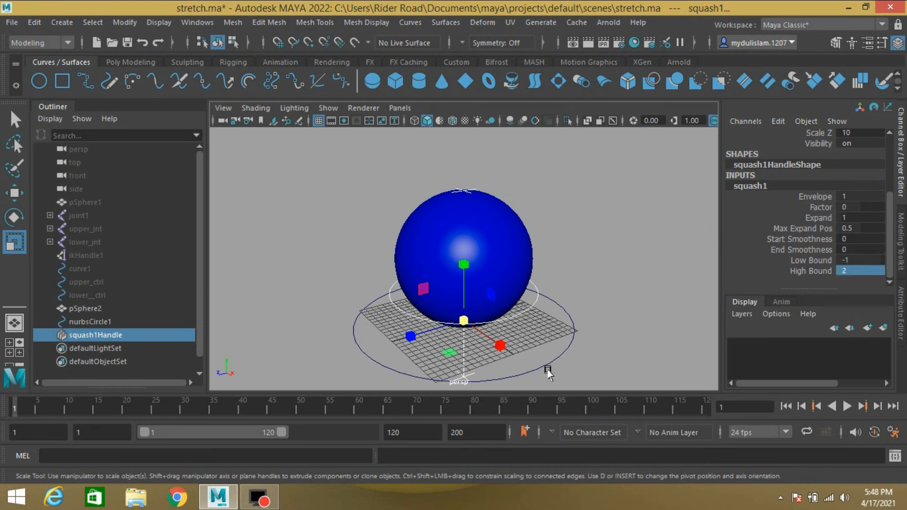
- Select the NURBS circle and rename it to ctrl
drag(548, 352, 562, 370)
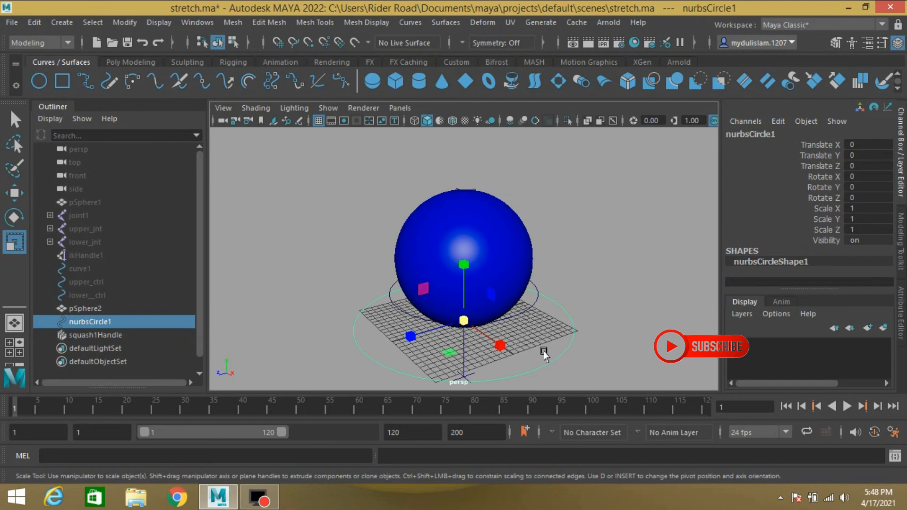
double_click(89, 323)
text(d)
text(trl)
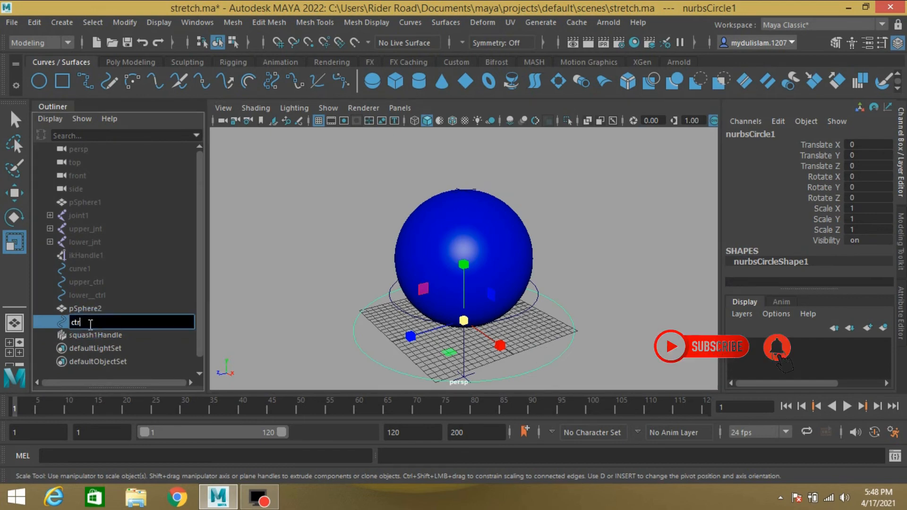
key(Return)
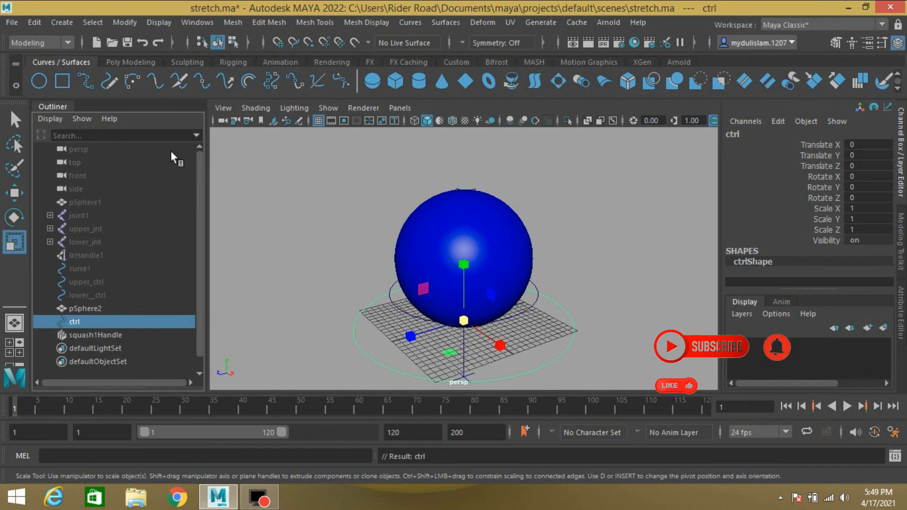
- Add a keyable float attribute named squash to ctrl
click(117, 26)
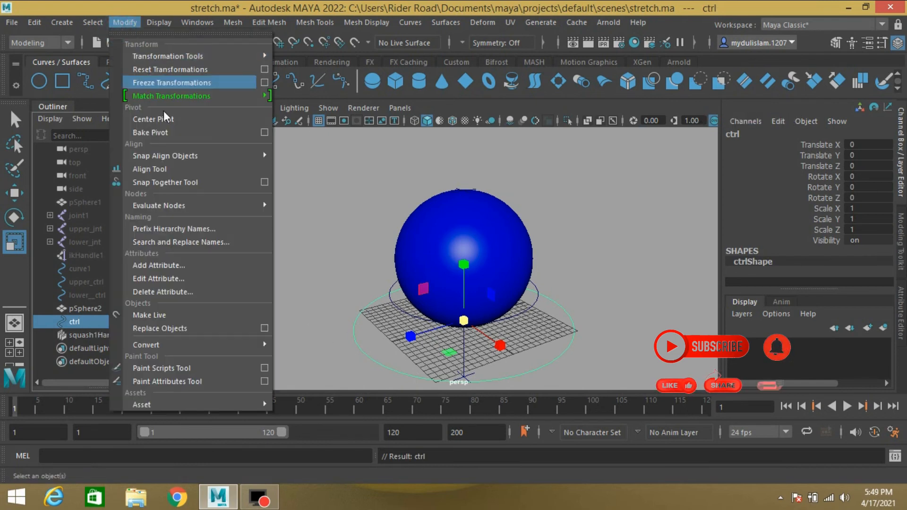
click(206, 265)
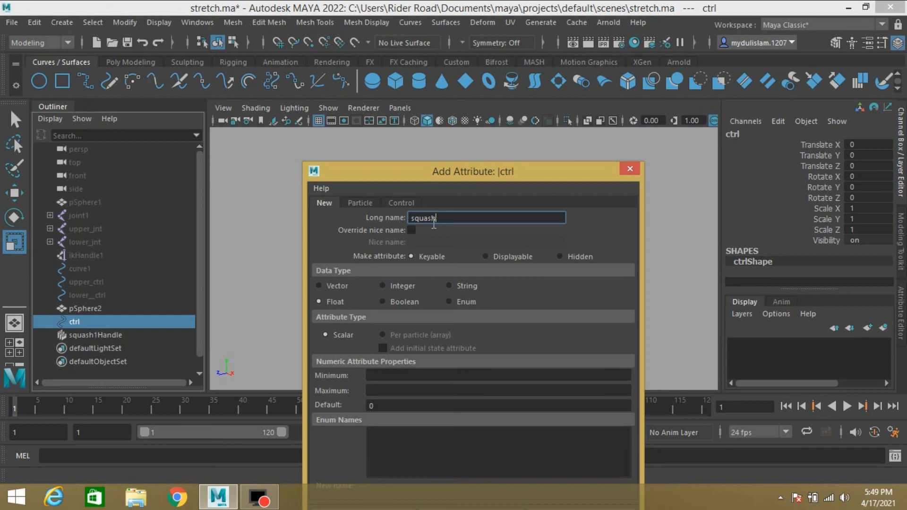
drag(457, 171, 460, 49)
click(369, 397)
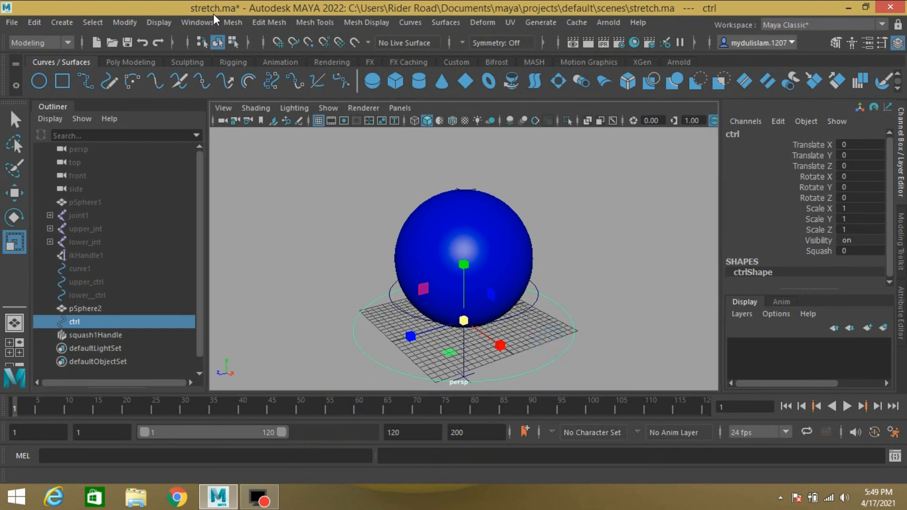
- Open the Node Editor and clear the existing graph
click(204, 22)
click(240, 195)
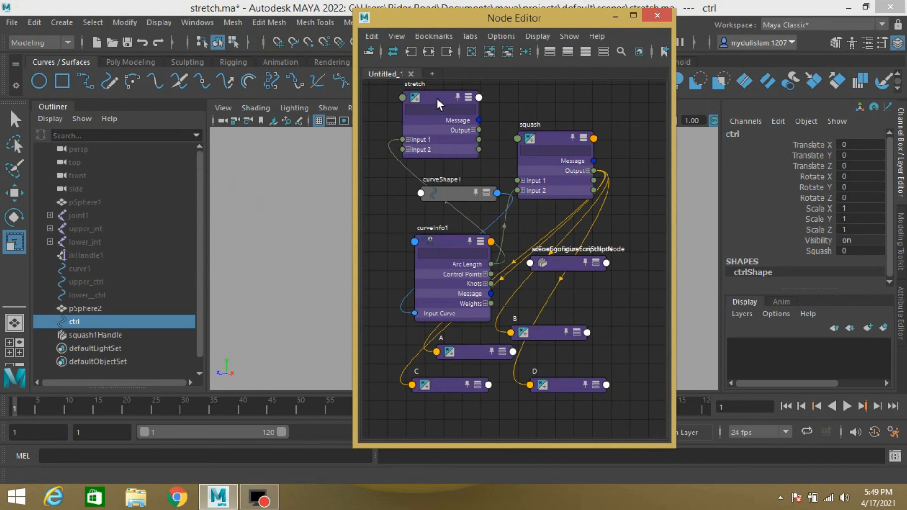
drag(437, 98, 467, 166)
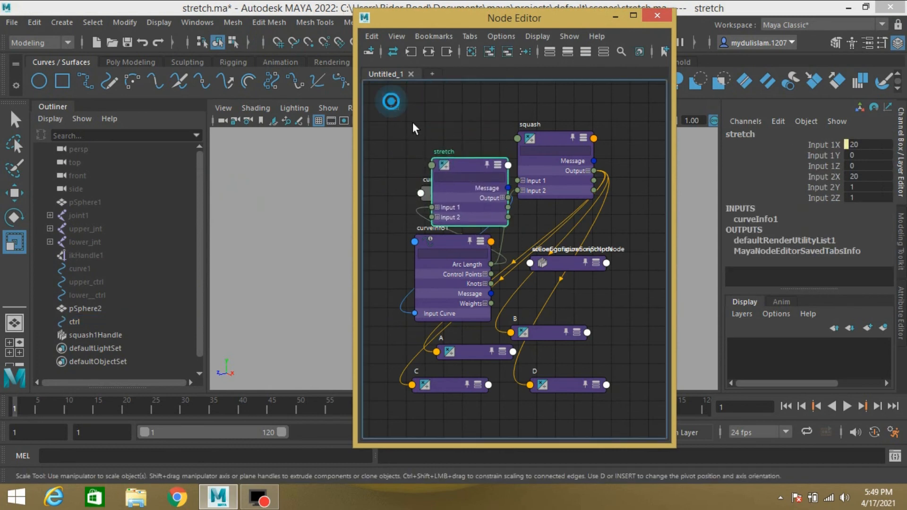
drag(413, 128, 655, 418)
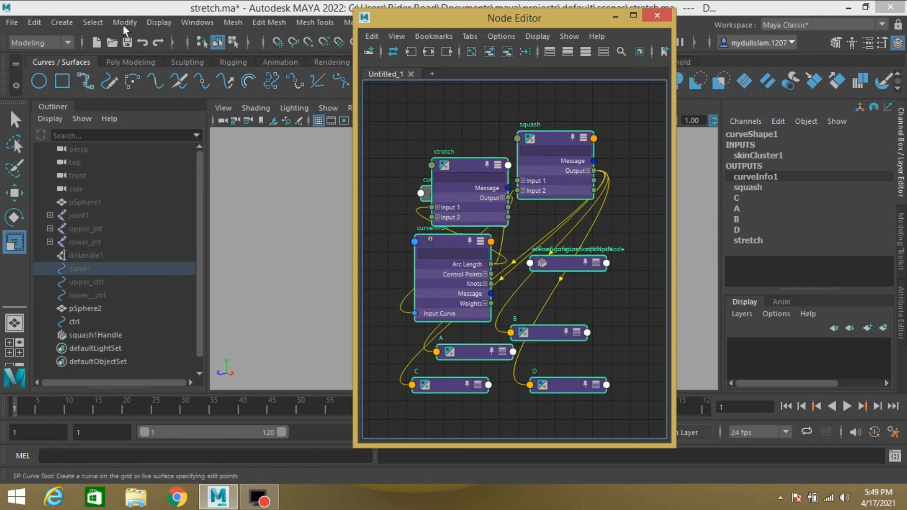
click(508, 52)
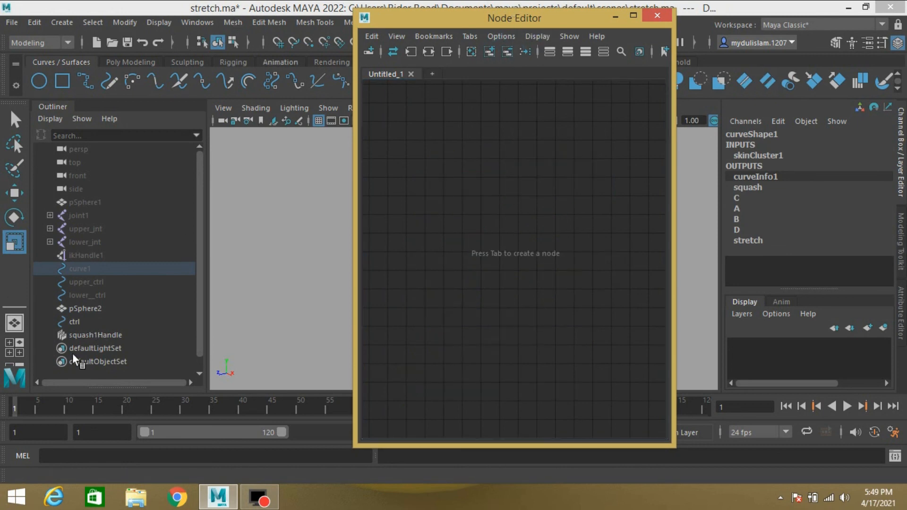
- Load ctrl into the Node Editor graph, keeping only its transform node
click(81, 322)
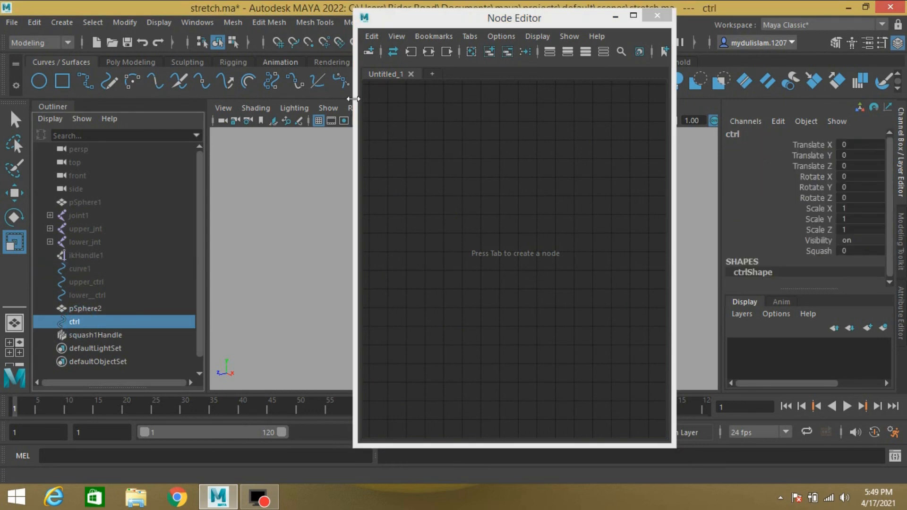
click(488, 53)
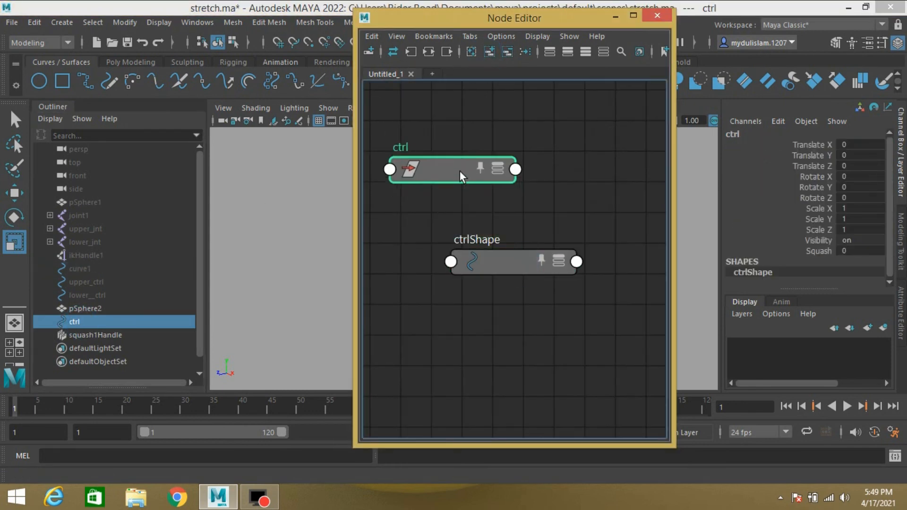
drag(509, 273, 511, 276)
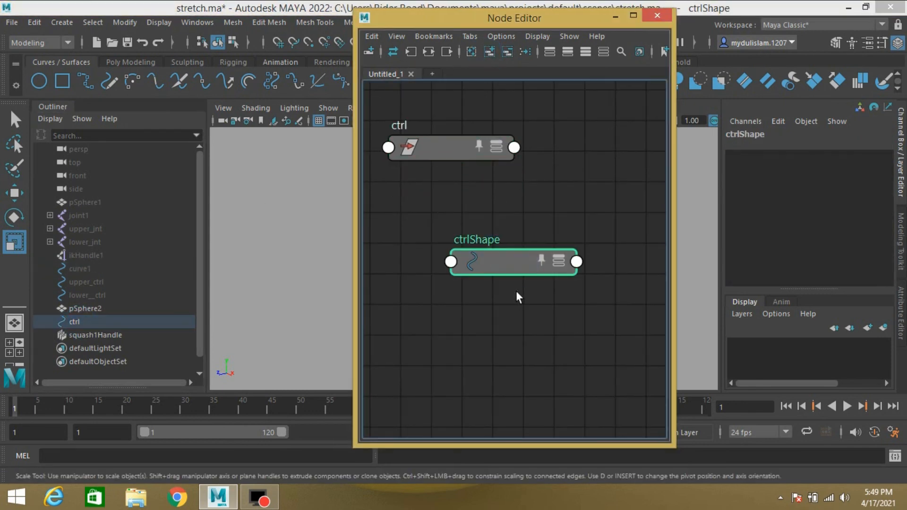
click(507, 52)
drag(451, 147, 437, 142)
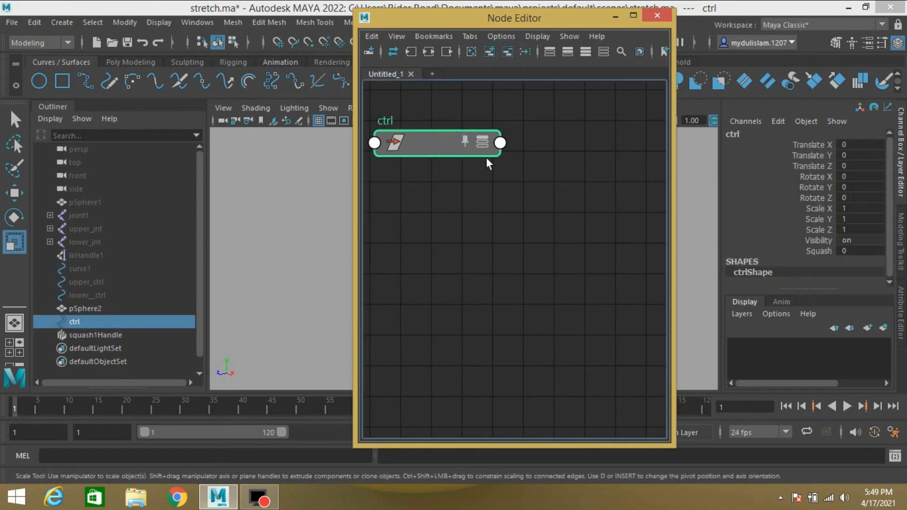
- Select squash1Handle and add it to the Node Editor graph alongside ctrl
click(100, 333)
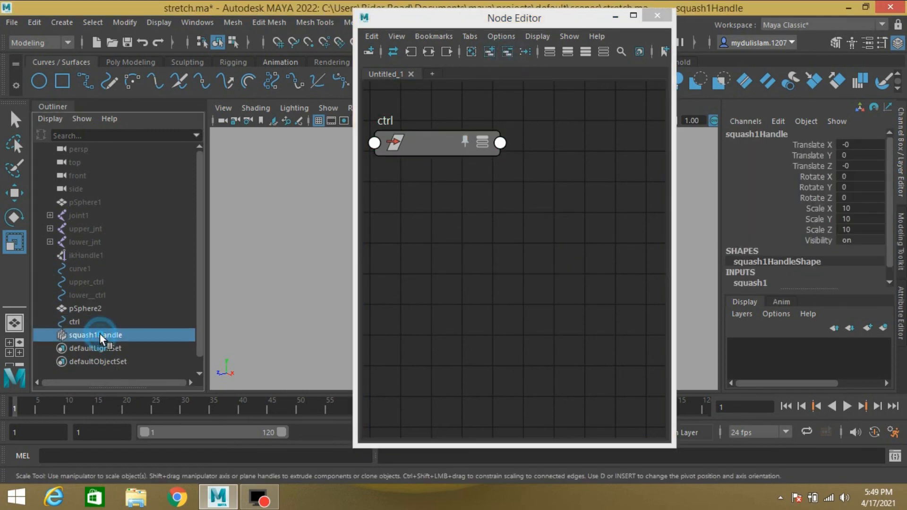
click(489, 52)
click(744, 283)
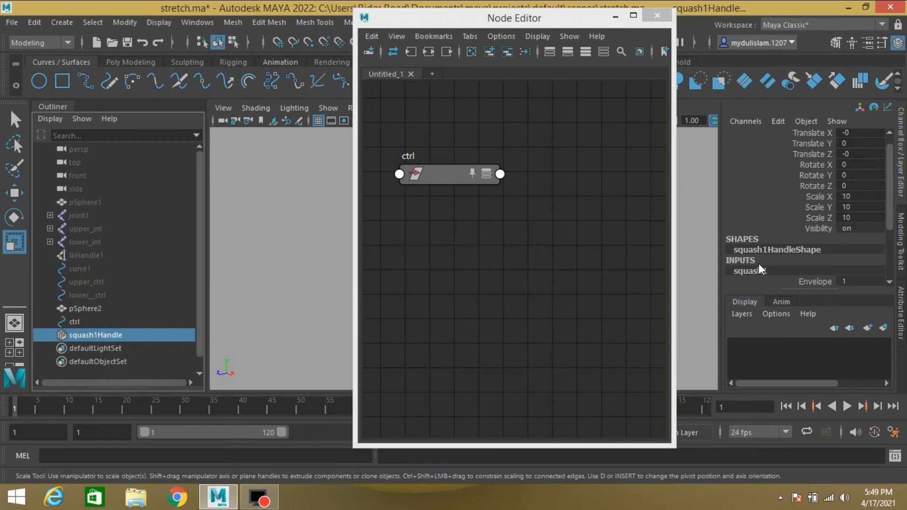
scroll(758, 264, down, 2)
drag(554, 22, 311, 20)
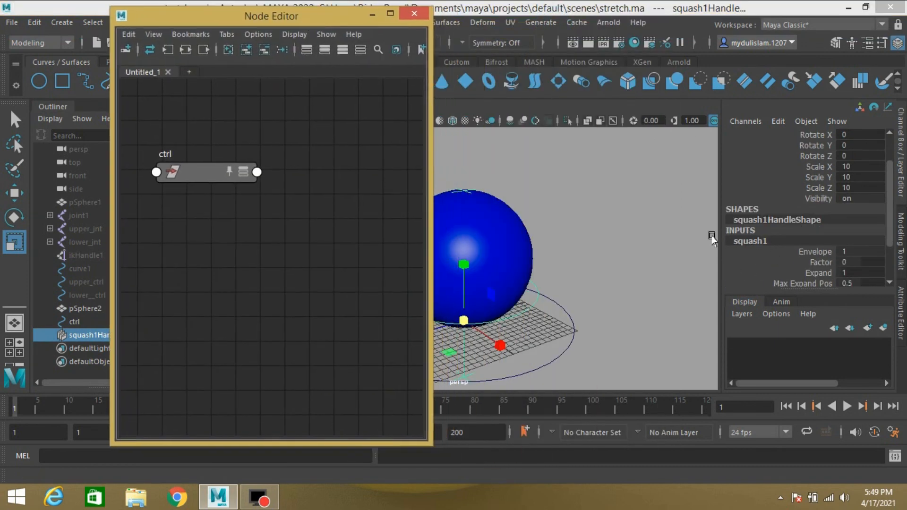
click(246, 49)
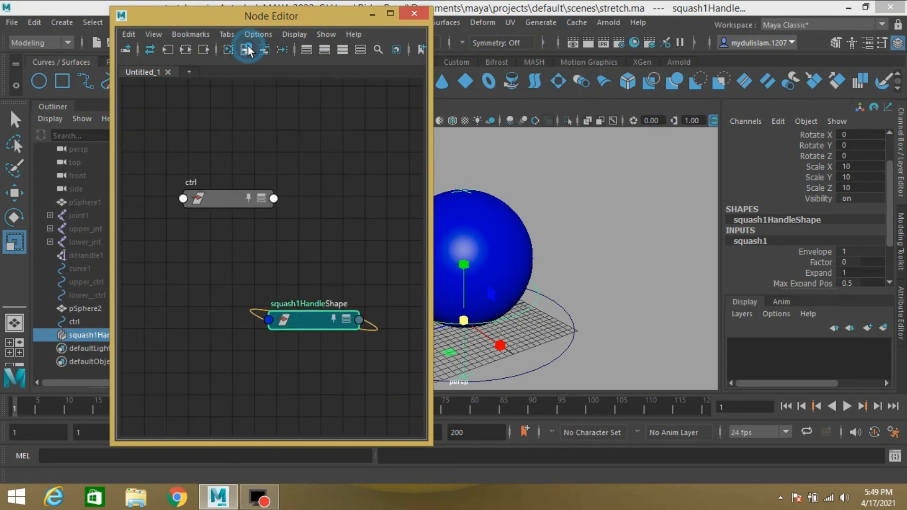
- Expand the handle's connections to bring the squash1 deformer node into the graph and arrange the nodes
drag(294, 316, 323, 191)
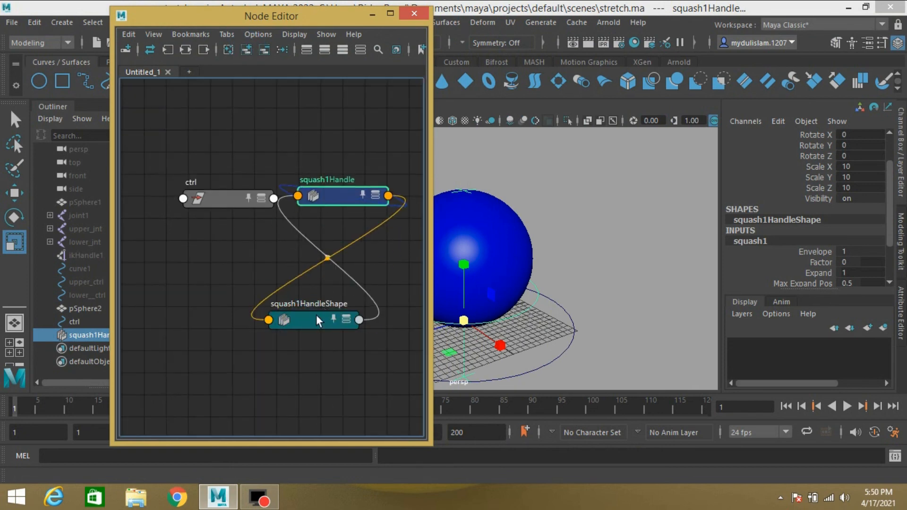
drag(316, 316, 326, 333)
click(337, 200)
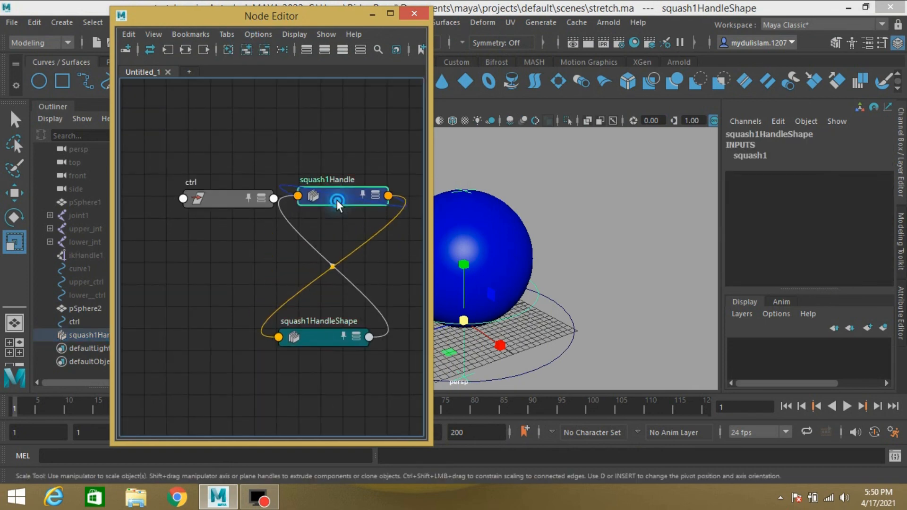
drag(336, 200, 253, 280)
drag(233, 201, 175, 139)
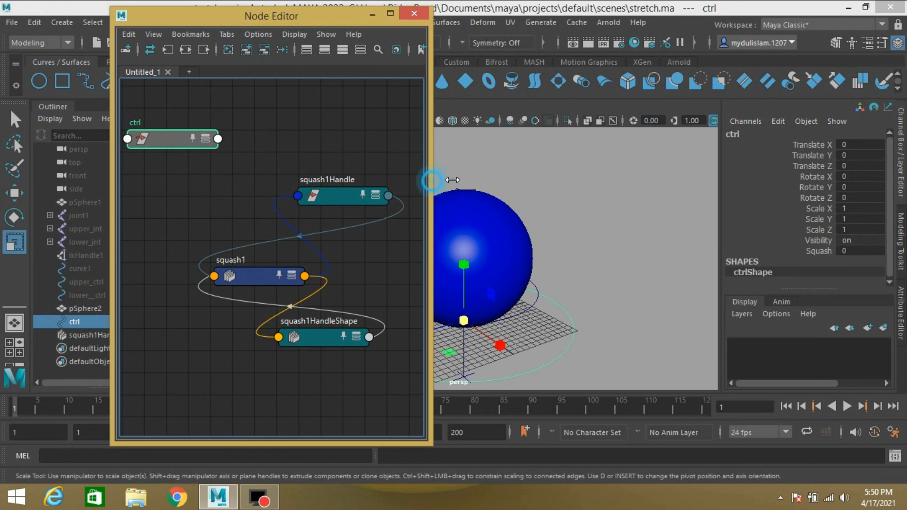
drag(429, 186, 517, 186)
drag(216, 18, 116, 12)
drag(165, 275, 213, 135)
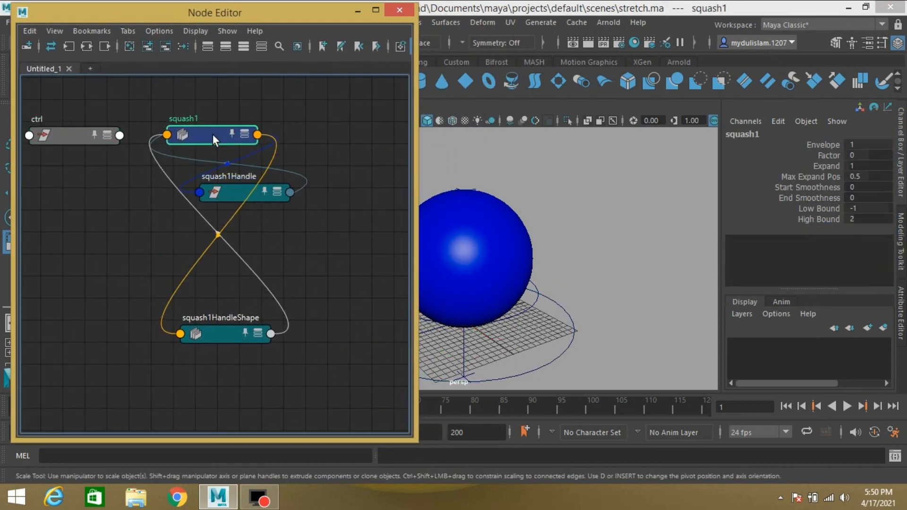
- Remove squash1Handle and squash1HandleShape from the graph, keeping only ctrl and squash1
click(225, 170)
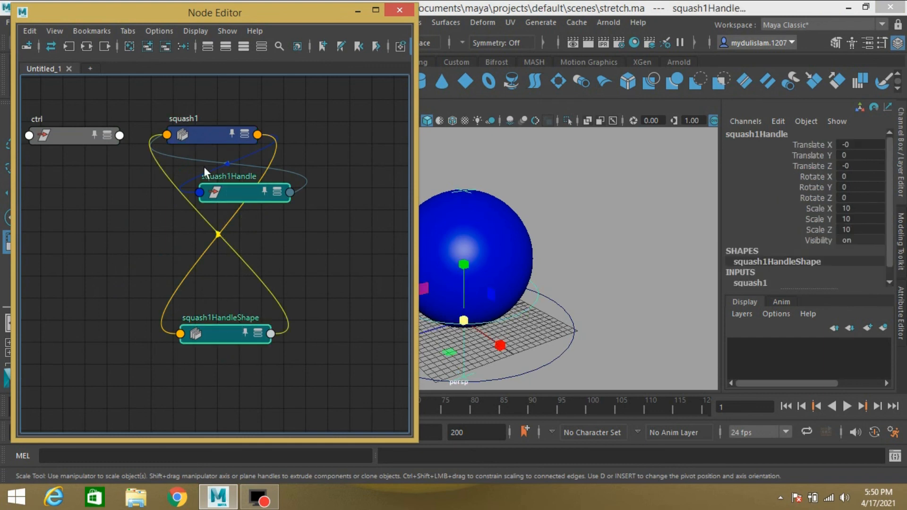
click(165, 45)
drag(203, 135, 237, 137)
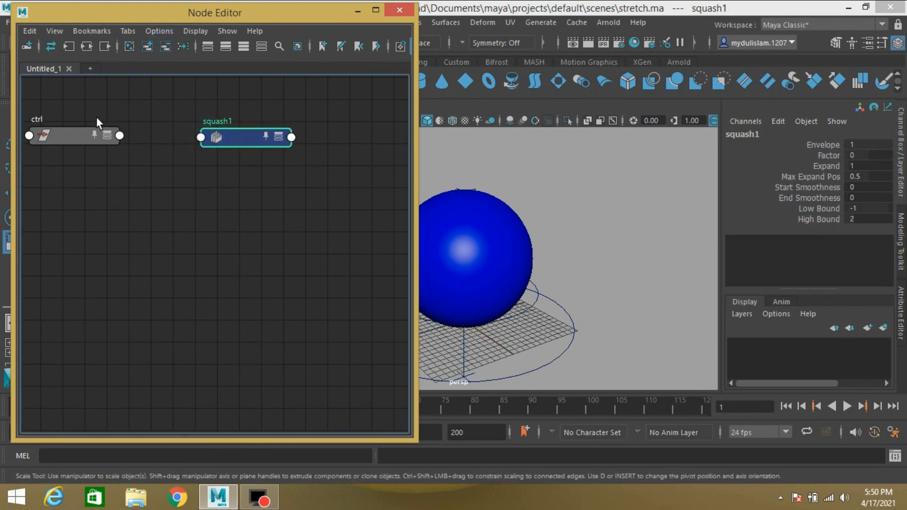
- Show all attributes on ctrl and squash1, then connect ctrl's Squash attribute to squash1's Factor
click(87, 133)
drag(87, 133, 228, 235)
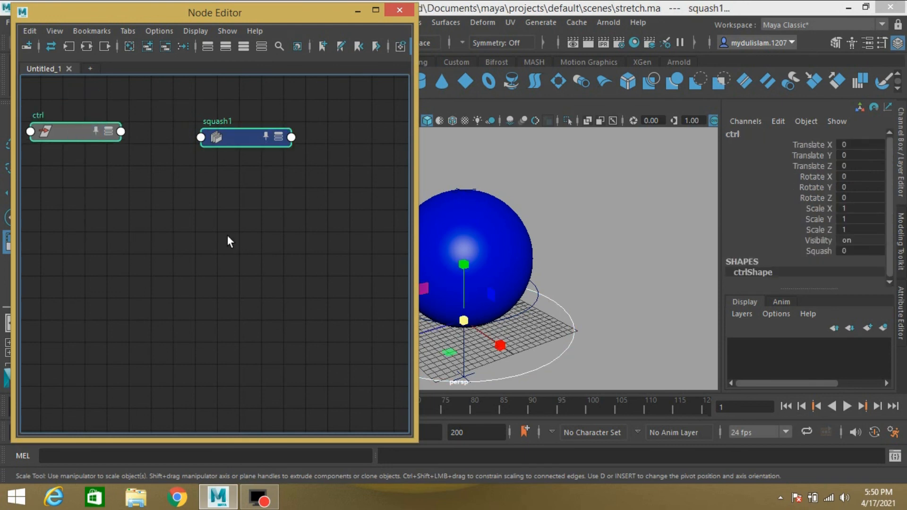
click(240, 50)
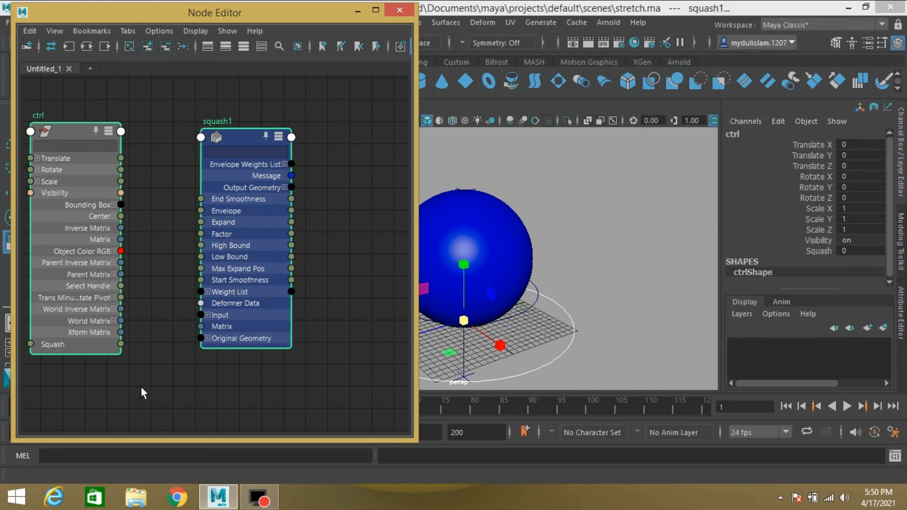
drag(121, 343, 203, 236)
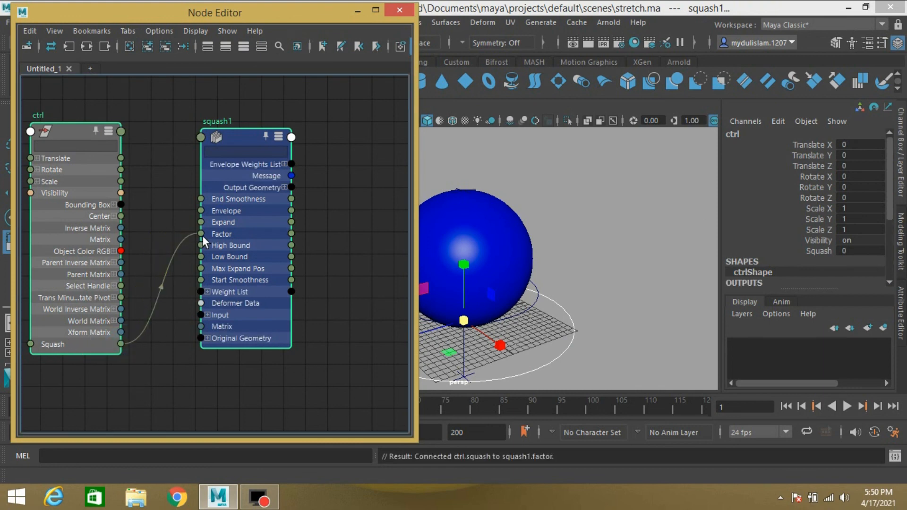
- Minimize the Node Editor and scrub ctrl's Squash attribute to about -1.8 to test the deformer
click(59, 128)
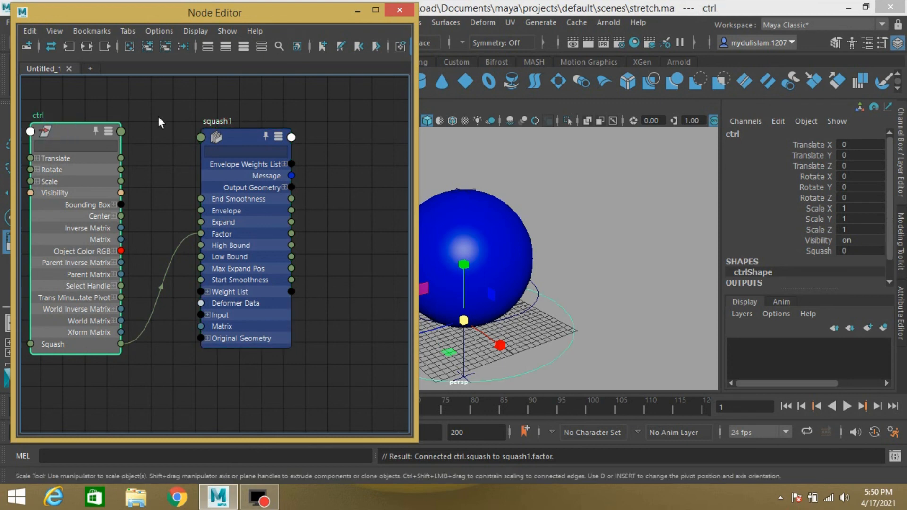
click(352, 11)
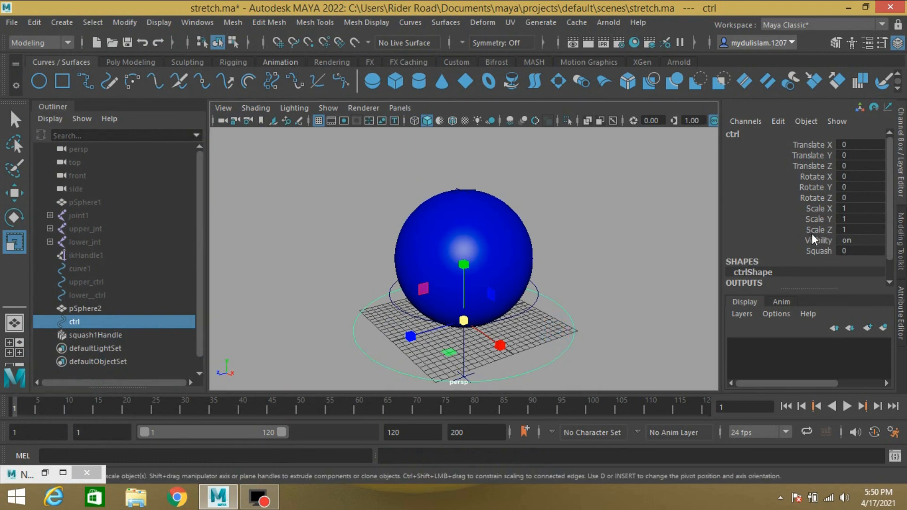
click(818, 250)
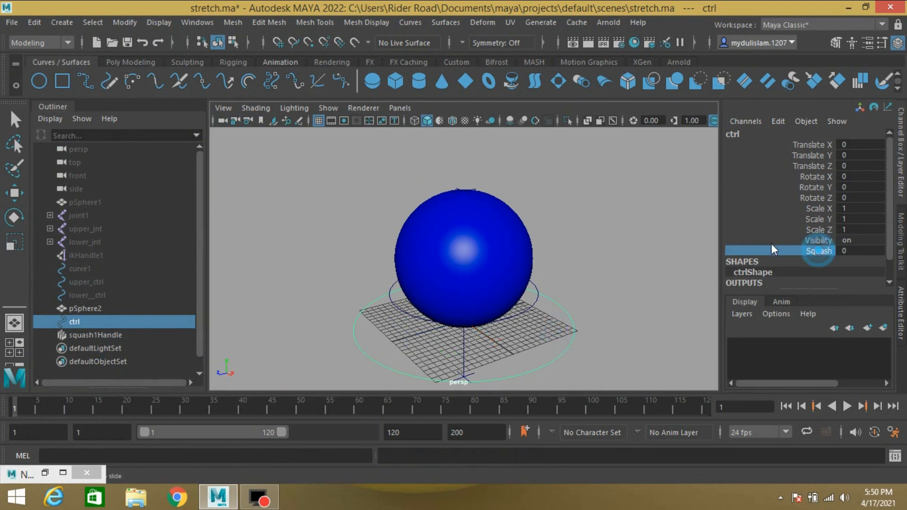
middle_drag(679, 255, 620, 296)
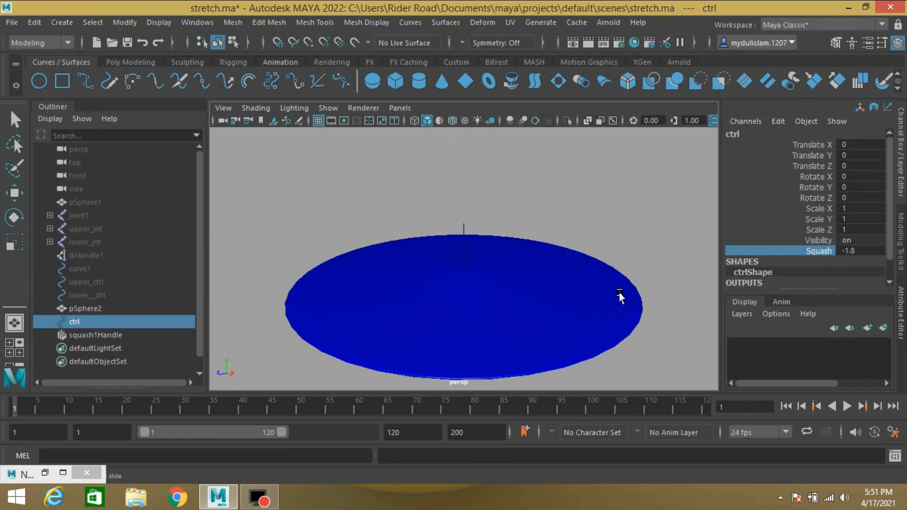